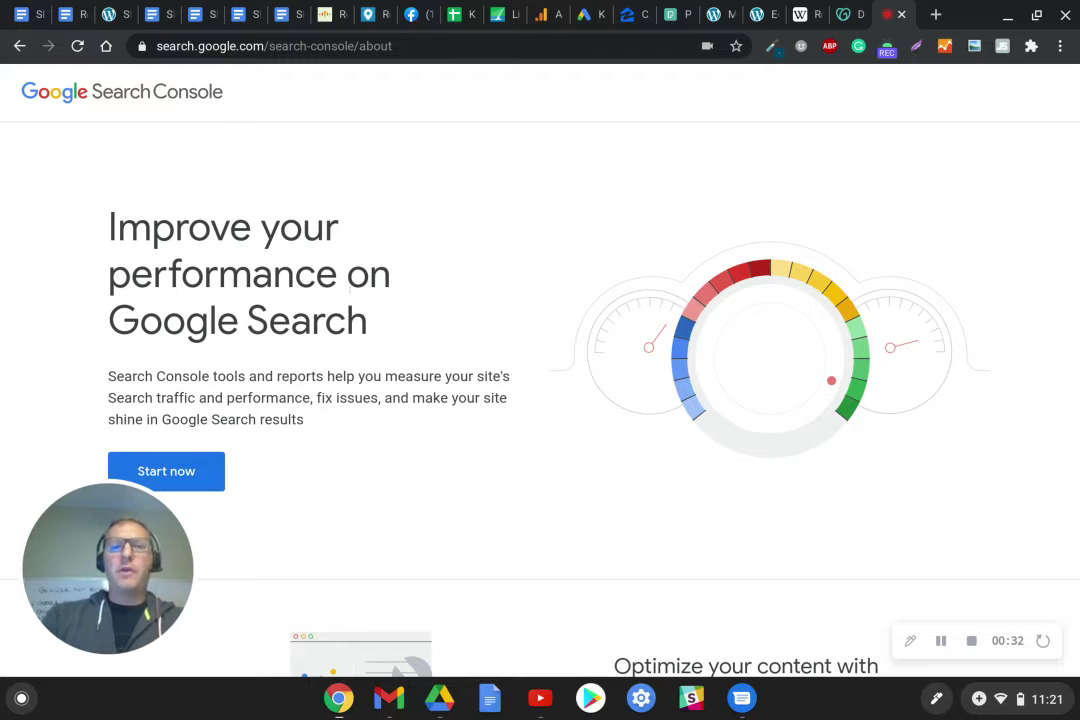
Step: Look through the Search Console about page, covering its search analytics, sitemap, issue alert, URL inspection, training and site enhancement sections
{"action": "scroll", "coordinate": [540, 400], "scroll_direction": "down", "scroll_amount": 2}
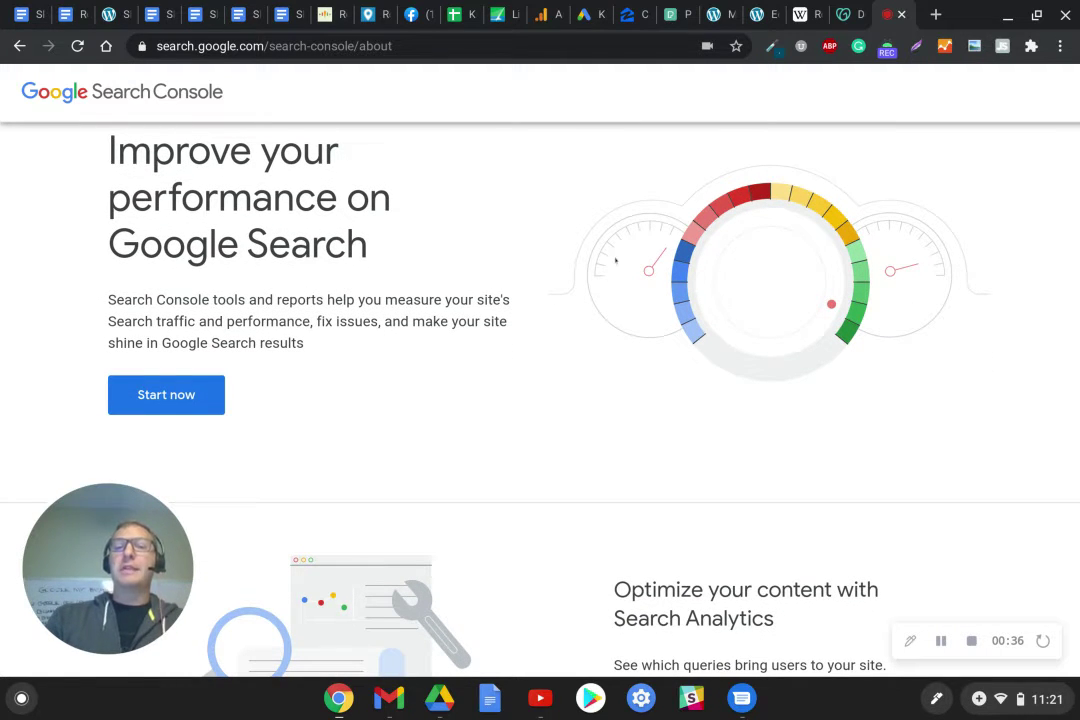
{"action": "scroll", "coordinate": [640, 267], "scroll_direction": "down", "scroll_amount": 3}
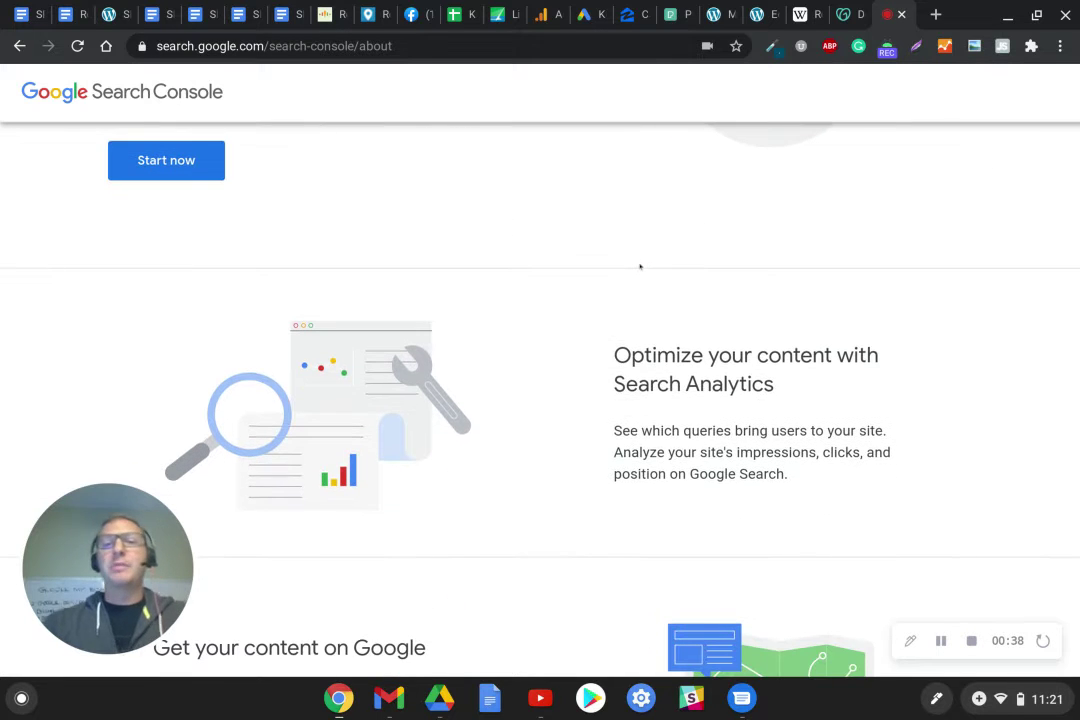
{"action": "scroll", "coordinate": [514, 341], "scroll_direction": "down", "scroll_amount": 2}
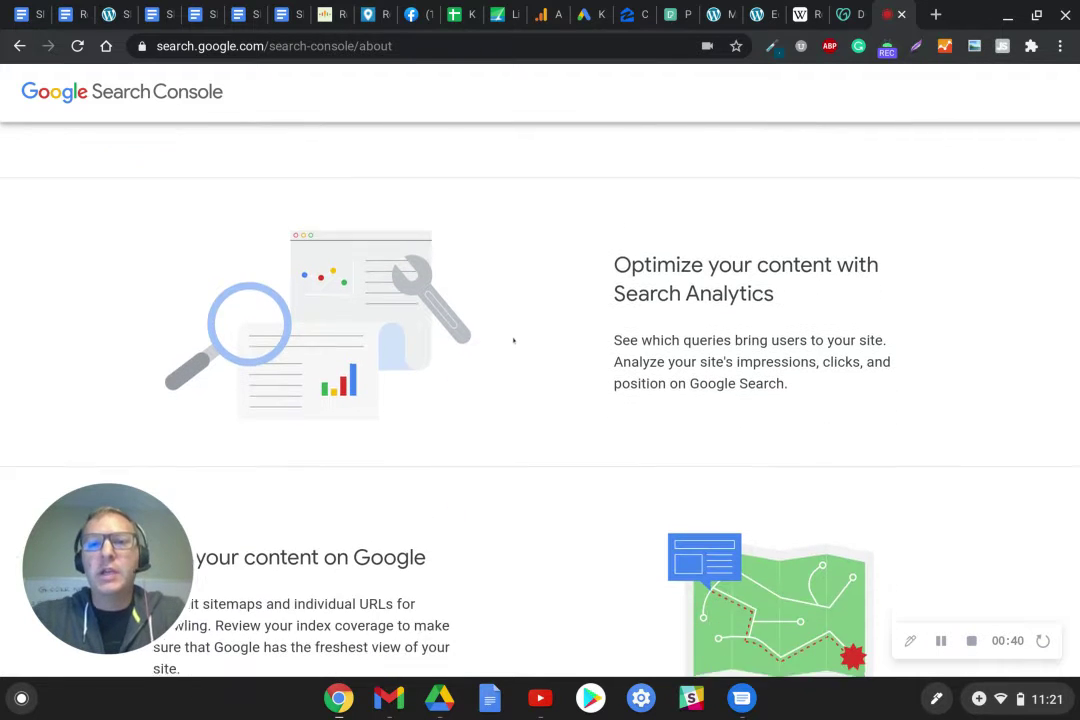
{"action": "scroll", "coordinate": [500, 291], "scroll_direction": "down", "scroll_amount": 3}
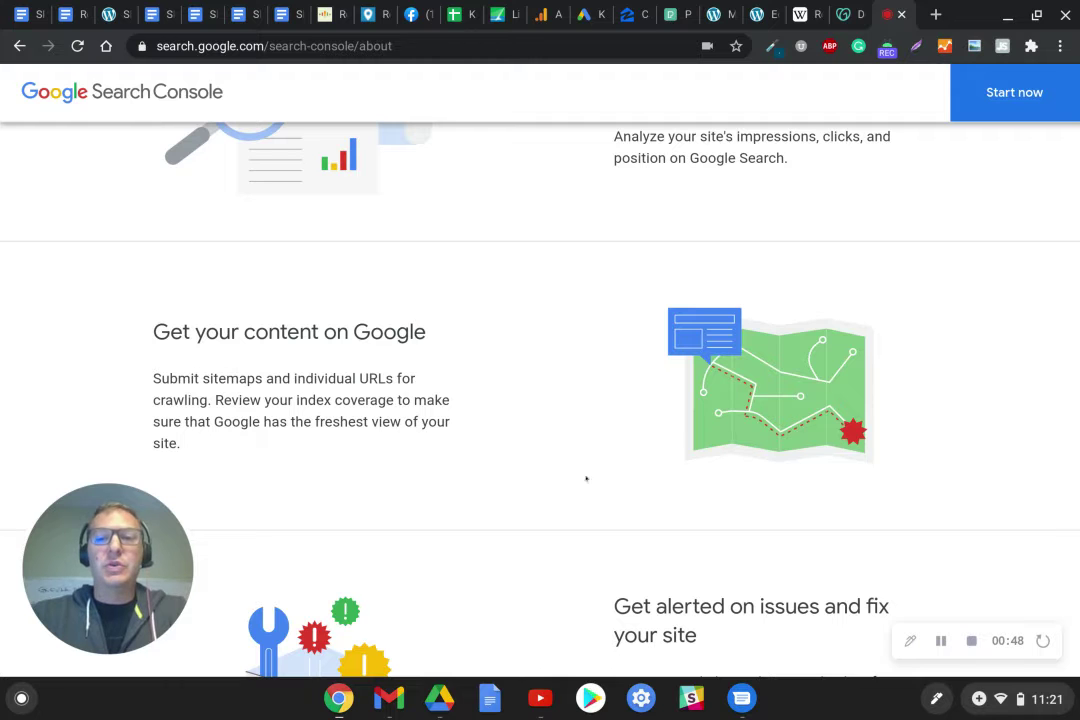
{"action": "scroll", "coordinate": [530, 368], "scroll_direction": "down", "scroll_amount": 5}
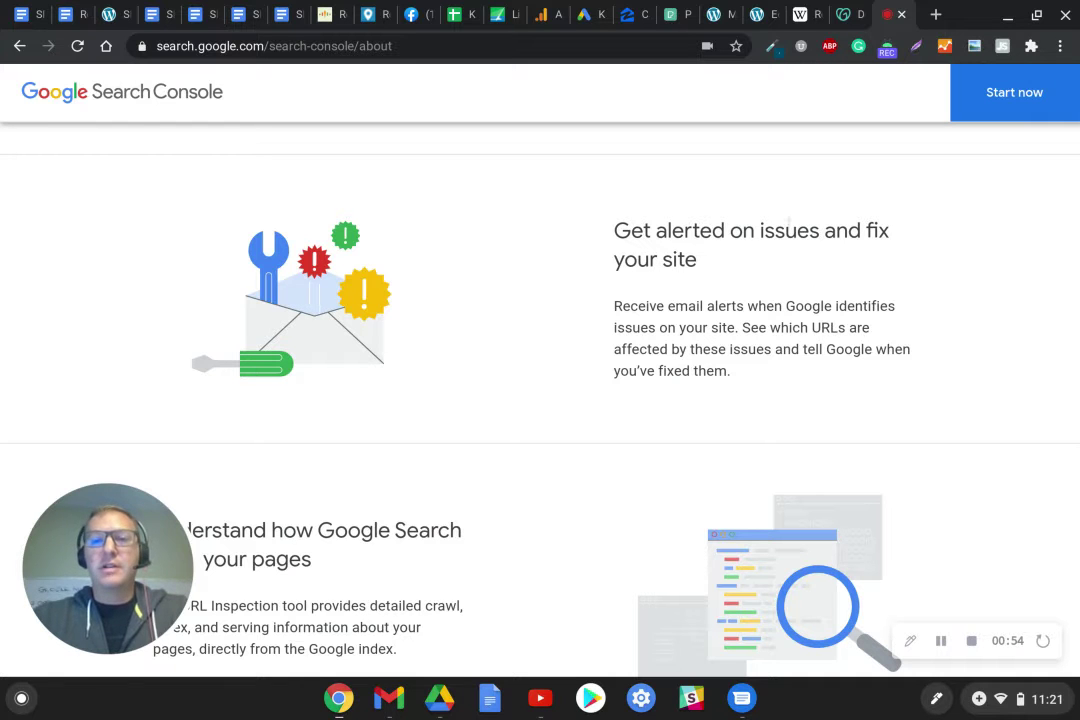
{"action": "scroll", "coordinate": [605, 401], "scroll_direction": "down", "scroll_amount": 4}
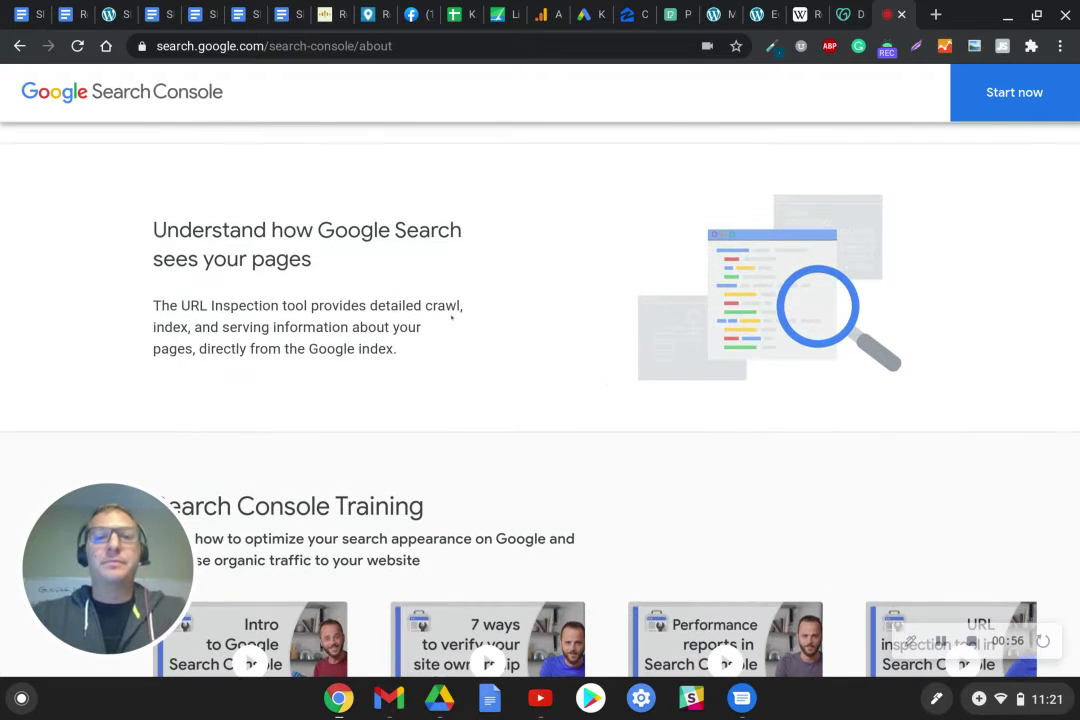
{"action": "scroll", "coordinate": [446, 187], "scroll_direction": "down", "scroll_amount": 1}
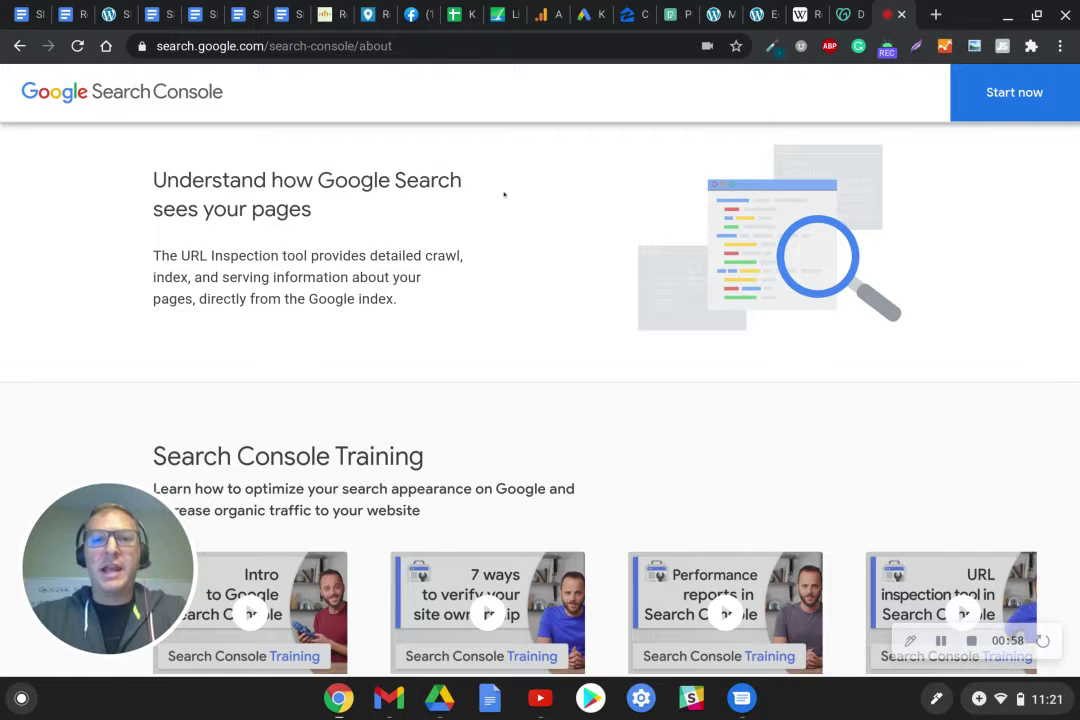
{"action": "scroll", "coordinate": [504, 195], "scroll_direction": "down", "scroll_amount": 4}
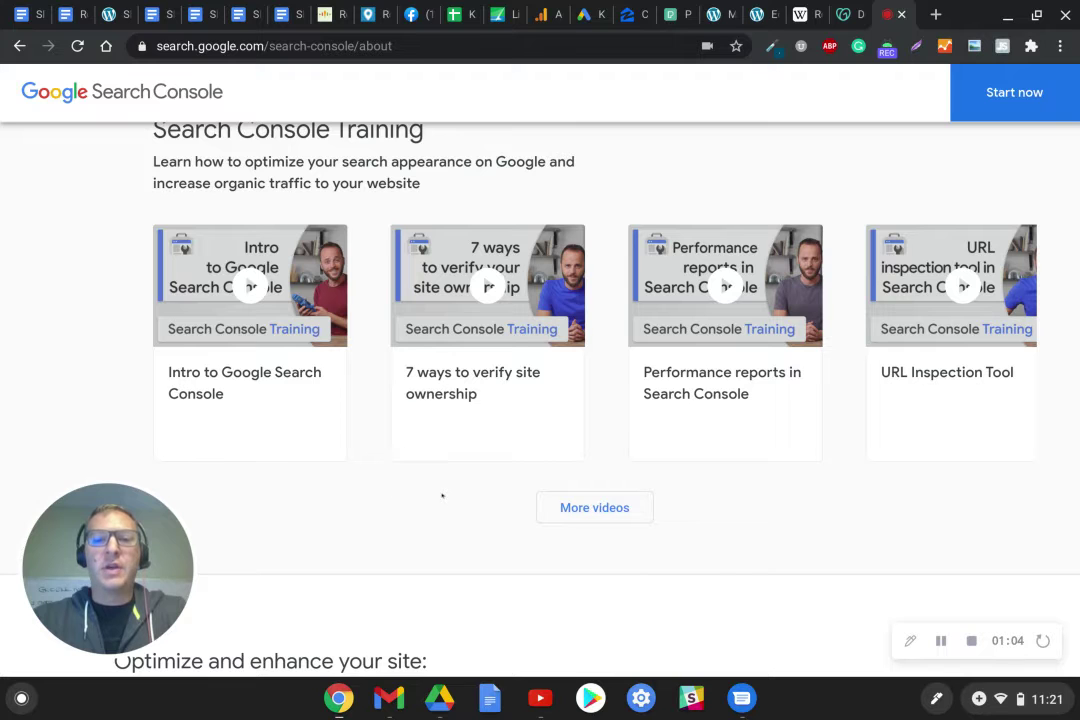
{"action": "scroll", "coordinate": [442, 495], "scroll_direction": "down", "scroll_amount": 5}
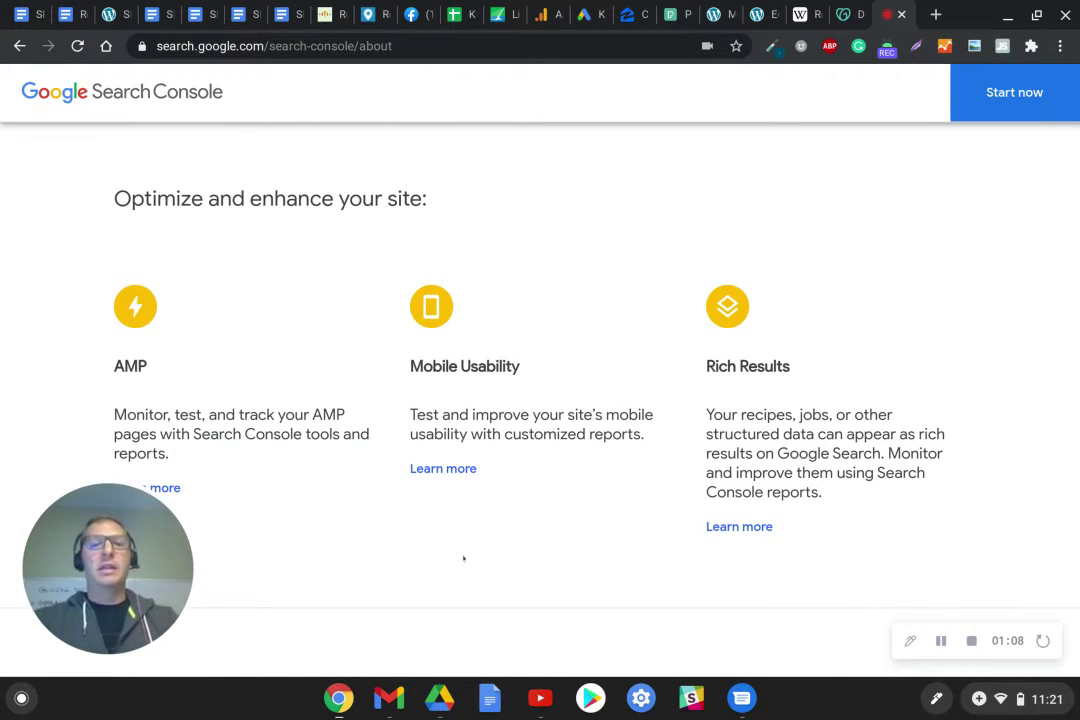
{"action": "scroll", "coordinate": [463, 558], "scroll_direction": "up", "scroll_amount": 15}
{"action": "scroll", "coordinate": [470, 540], "scroll_direction": "down", "scroll_amount": 1}
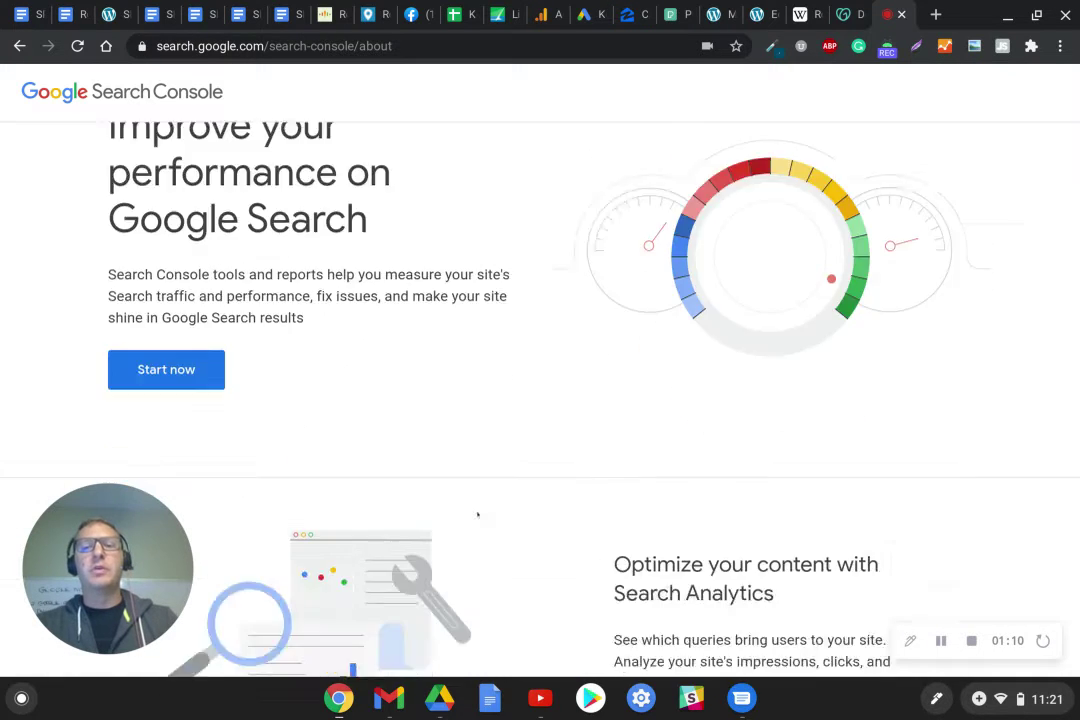
{"action": "scroll", "coordinate": [477, 514], "scroll_direction": "down", "scroll_amount": 15}
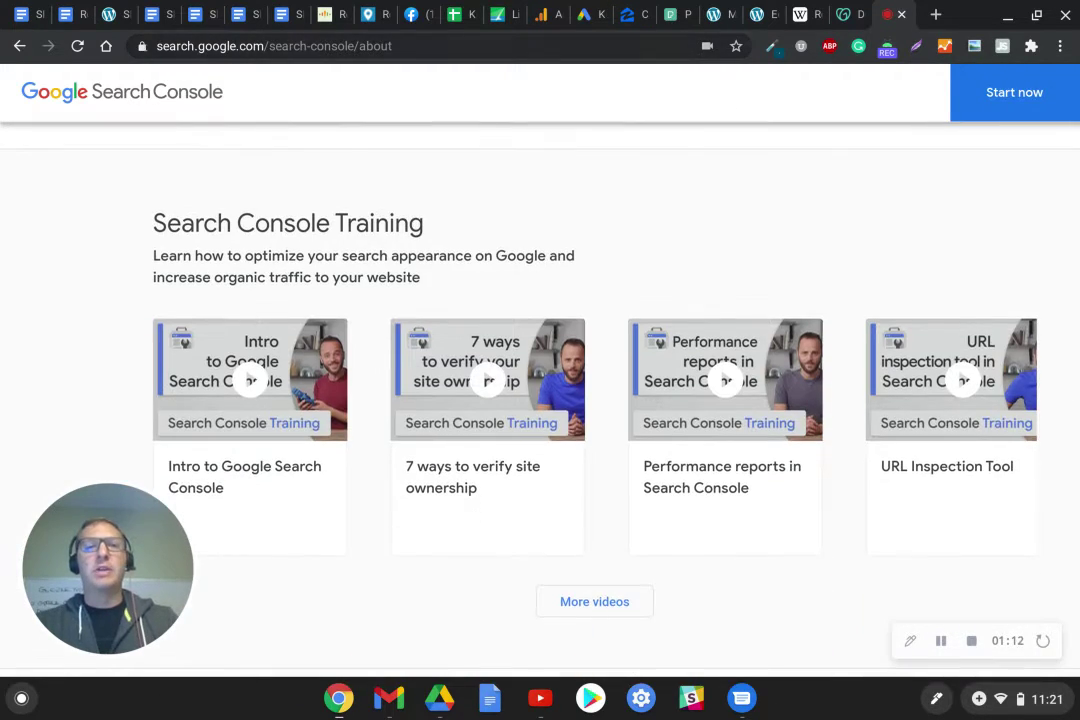
Step: Highlight the about page's web address and start Search Console from the page's introduction
{"action": "left_click_drag", "start_coordinate": [396, 45], "coordinate": [140, 46]}
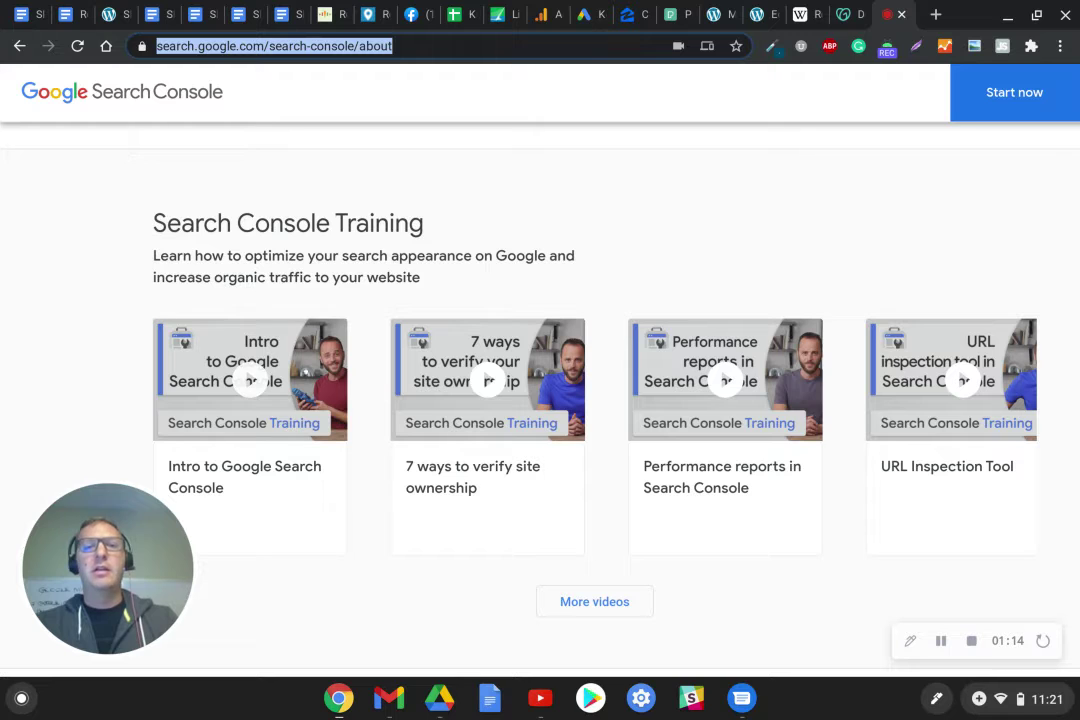
{"action": "scroll", "coordinate": [455, 273], "scroll_direction": "up", "scroll_amount": 10}
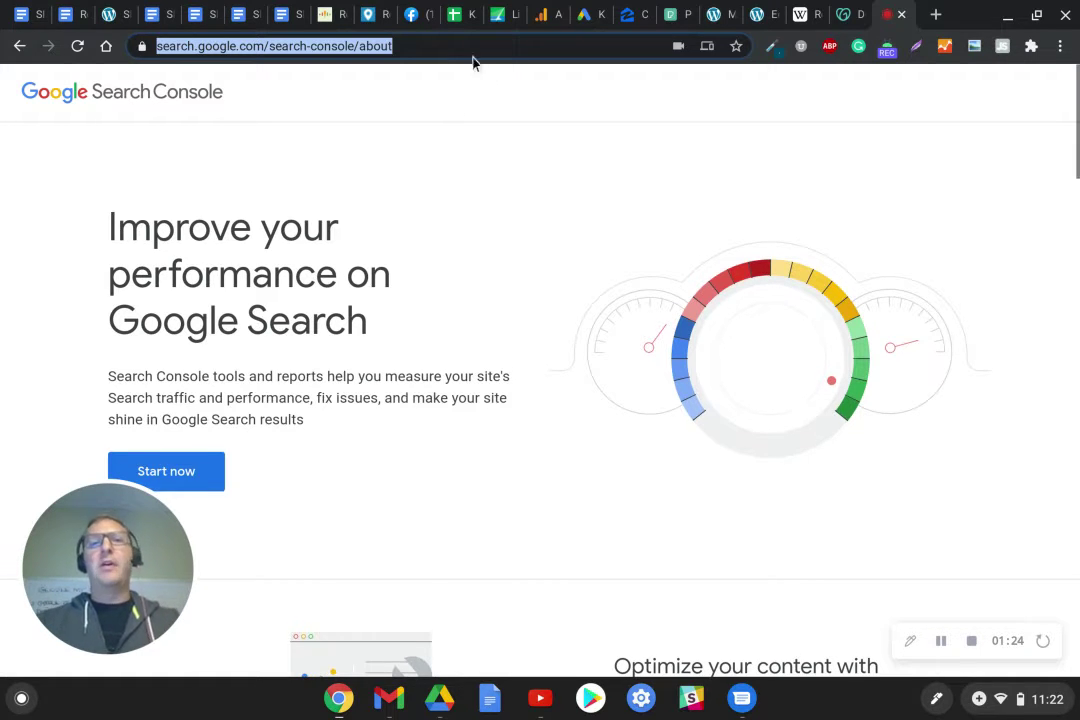
{"action": "left_click", "coordinate": [562, 118]}
{"action": "scroll", "coordinate": [265, 238], "scroll_direction": "down", "scroll_amount": 1}
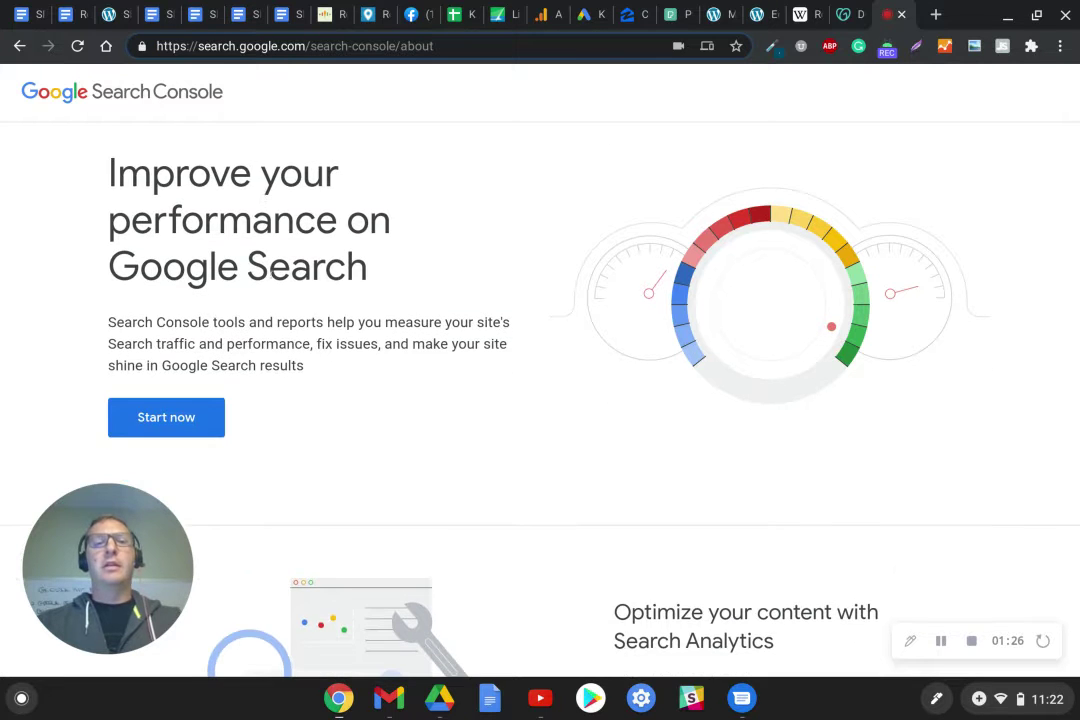
{"action": "left_click", "coordinate": [138, 416]}
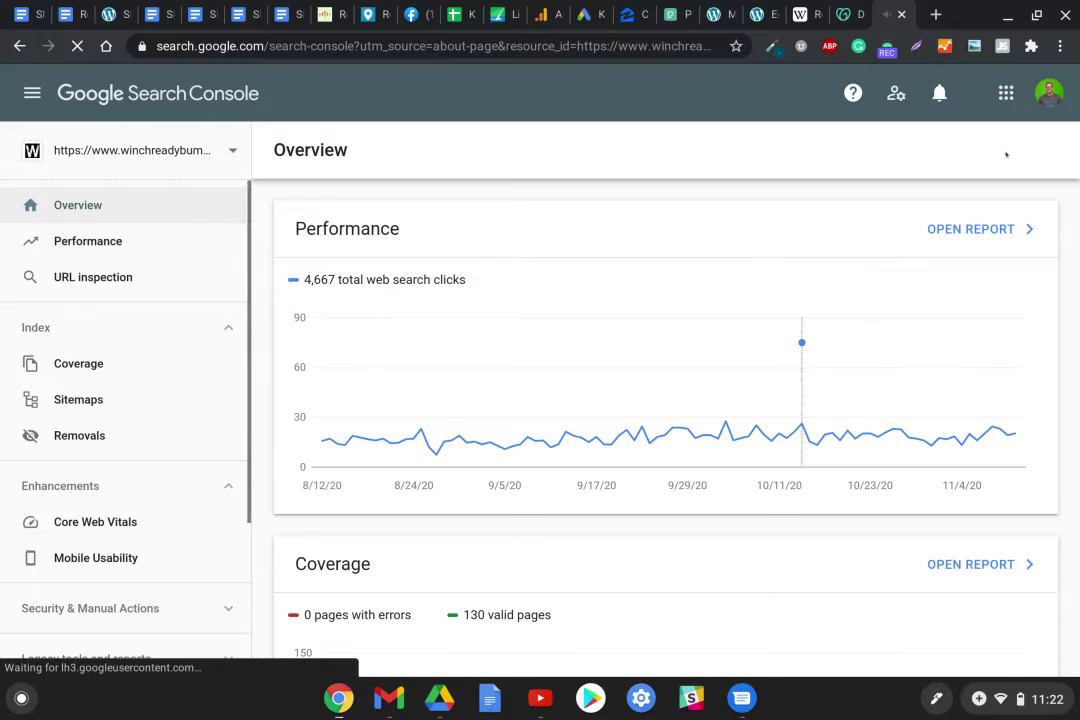
Step: Switch Search Console to the signed-in Gmail account
{"action": "left_click", "coordinate": [1048, 94]}
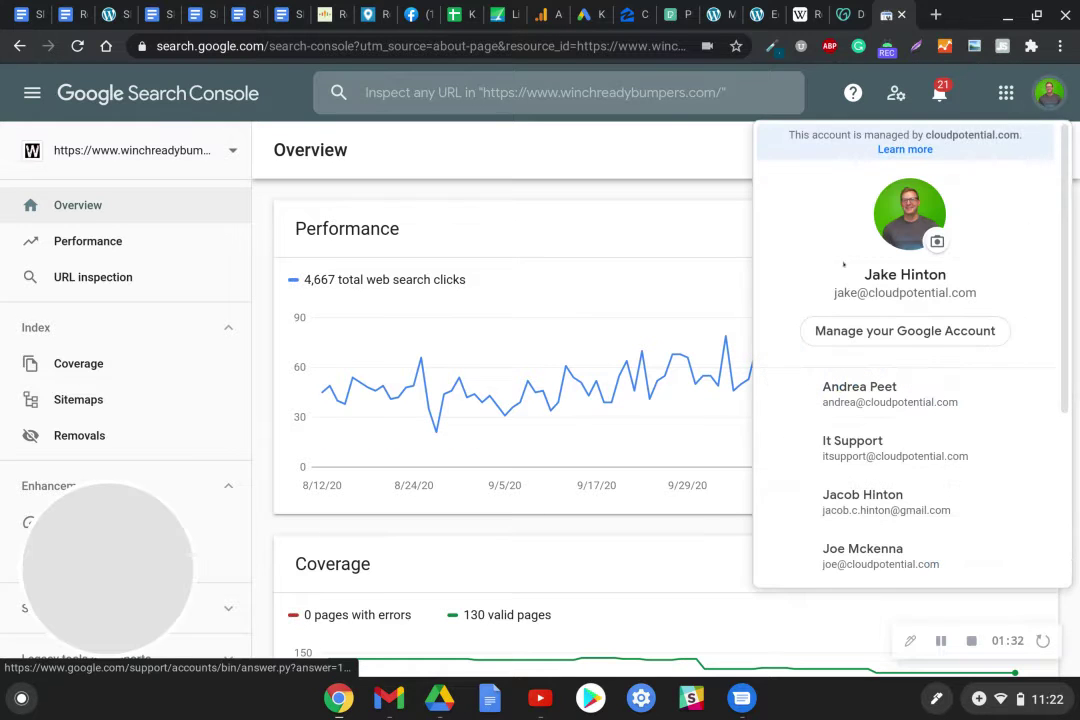
{"action": "scroll", "coordinate": [822, 330], "scroll_direction": "down", "scroll_amount": 3}
{"action": "left_click", "coordinate": [822, 330]}
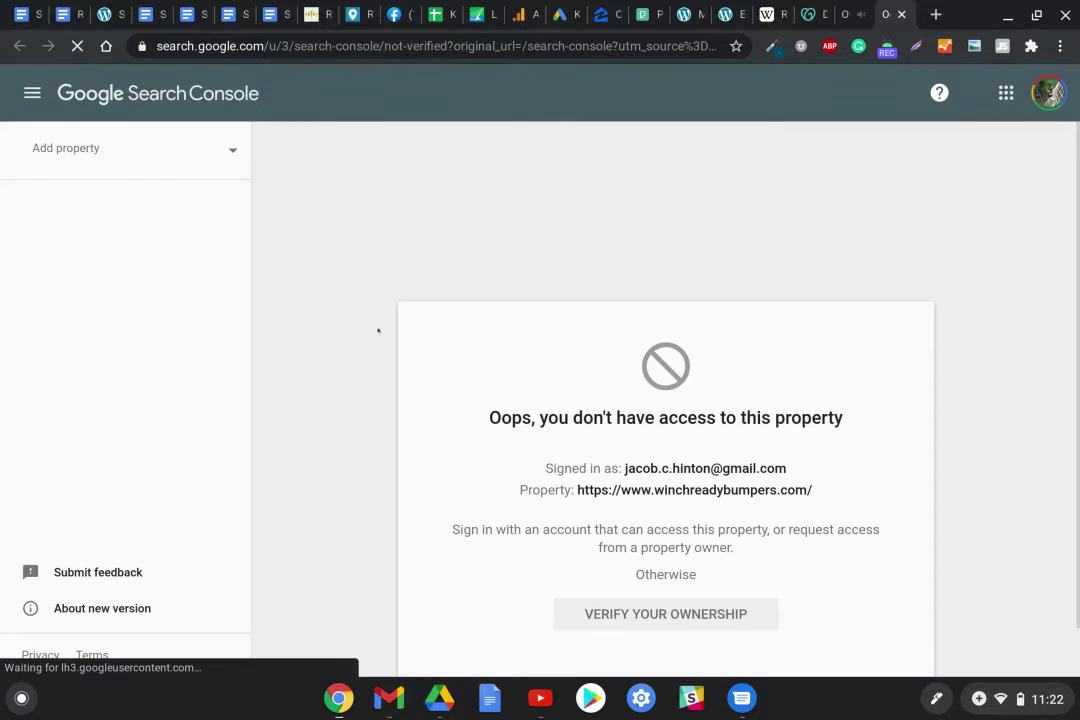
Step: Go to the Search Console home of this account and check its list of properties
{"action": "left_click", "coordinate": [141, 91]}
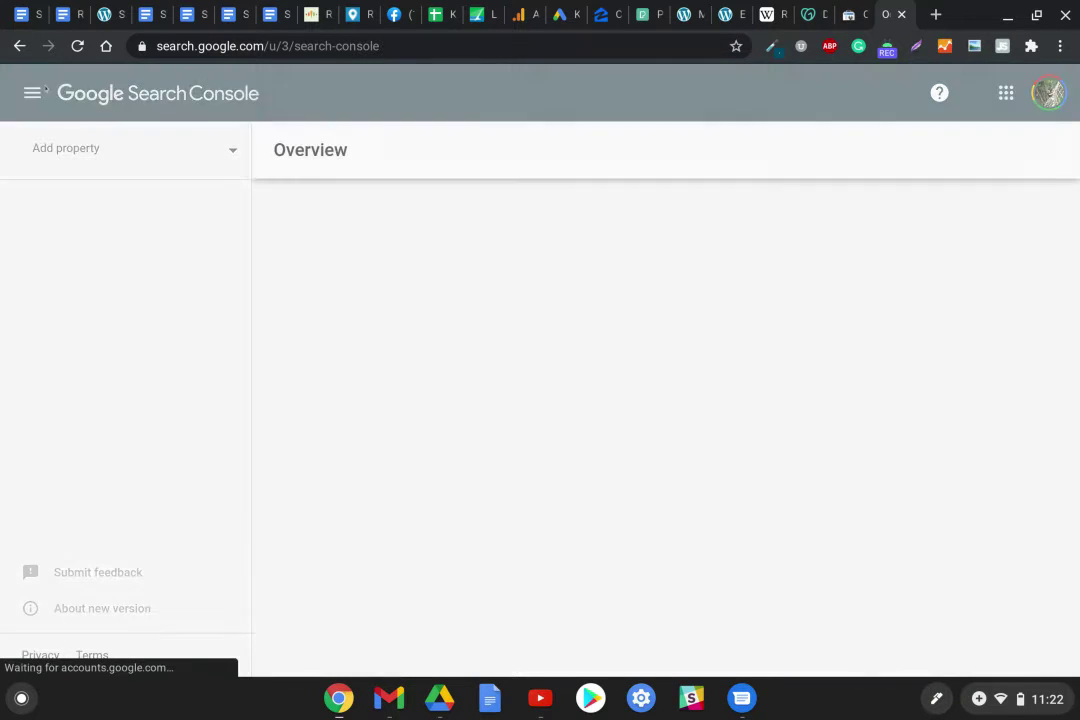
{"action": "left_click", "coordinate": [32, 93]}
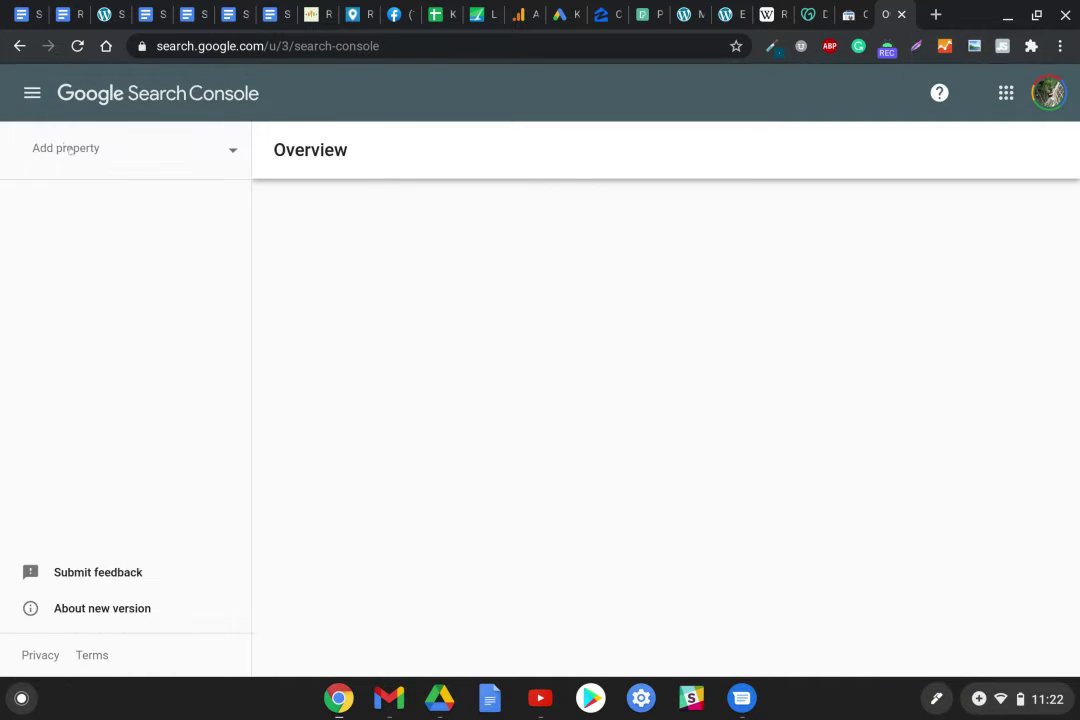
{"action": "left_click", "coordinate": [80, 147]}
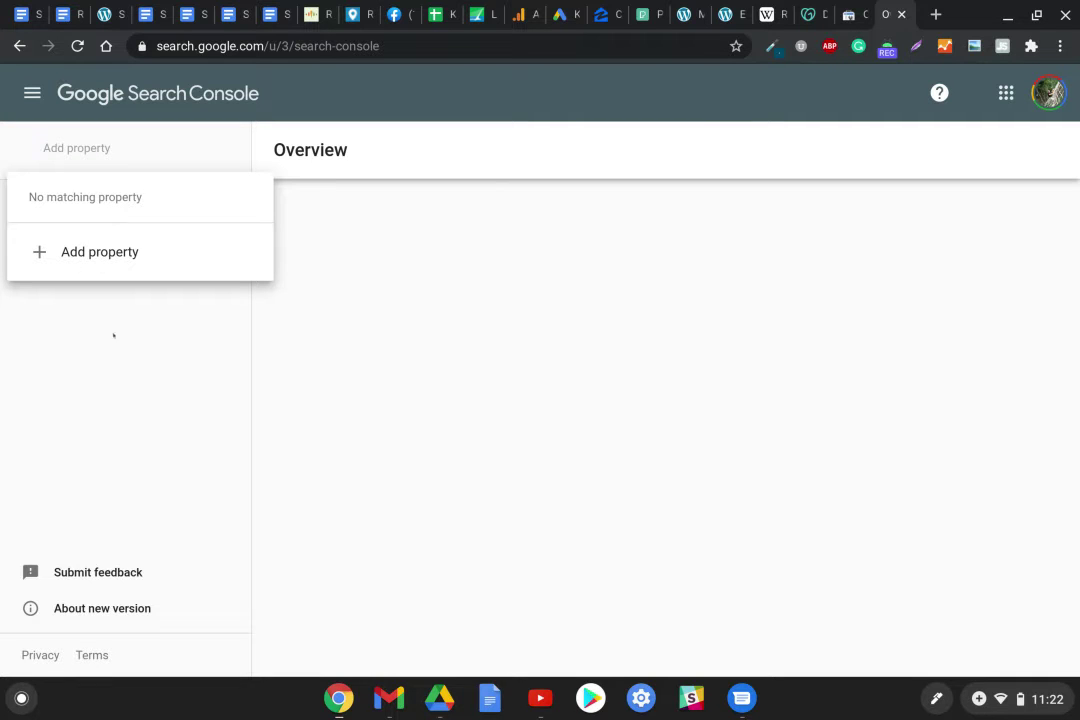
{"action": "left_click", "coordinate": [124, 379]}
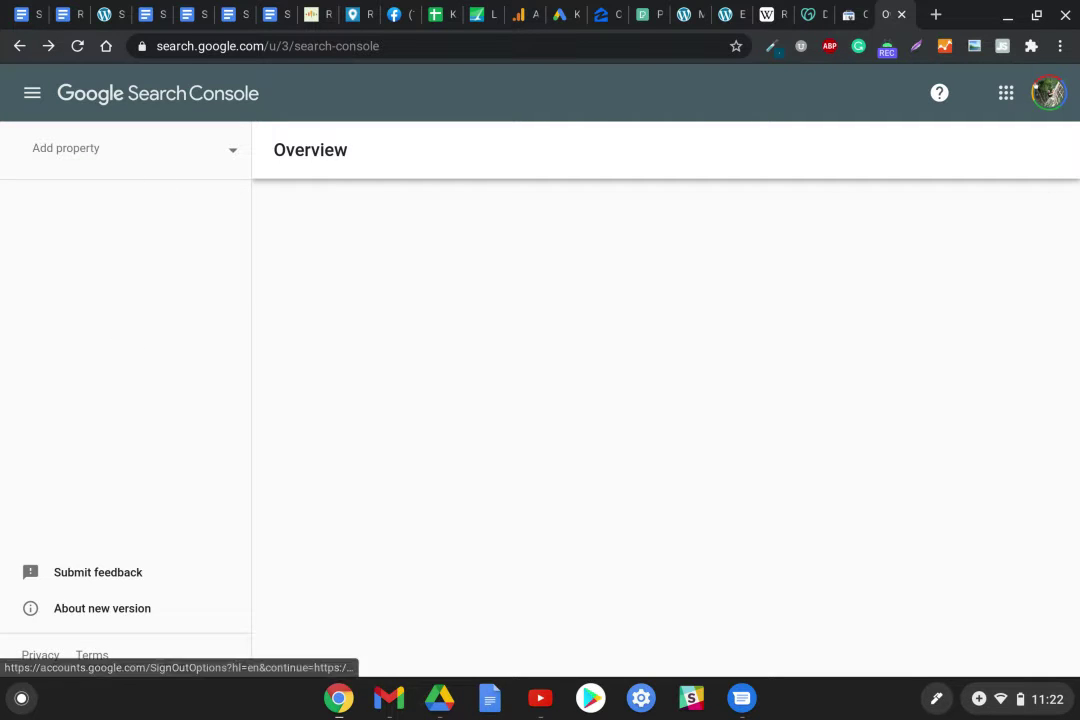
Step: Switch Search Console to the homegeneratorsolutions.com account to show its welcome page
{"action": "left_click", "coordinate": [1048, 93]}
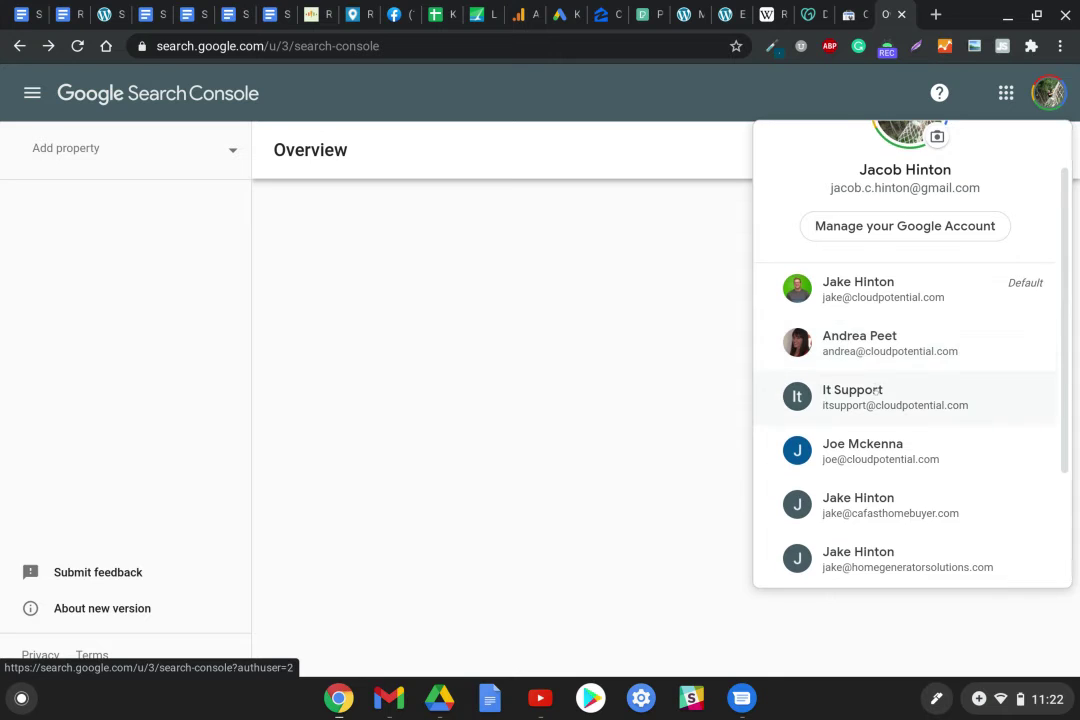
{"action": "scroll", "coordinate": [875, 394], "scroll_direction": "down", "scroll_amount": 4}
{"action": "left_click", "coordinate": [875, 394]}
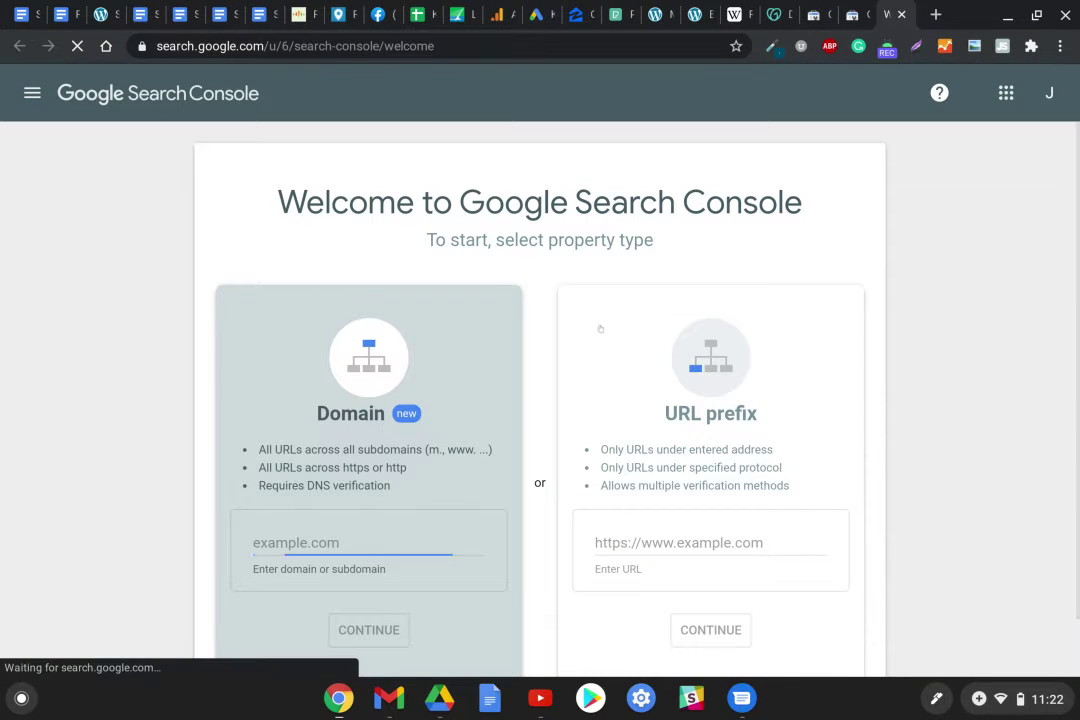
Step: Look through the signed-in accounts and switch back to the default cloudpotential.com account
{"action": "left_click", "coordinate": [1050, 93]}
{"action": "scroll", "coordinate": [918, 420], "scroll_direction": "down", "scroll_amount": 1}
{"action": "scroll", "coordinate": [918, 418], "scroll_direction": "down", "scroll_amount": 2}
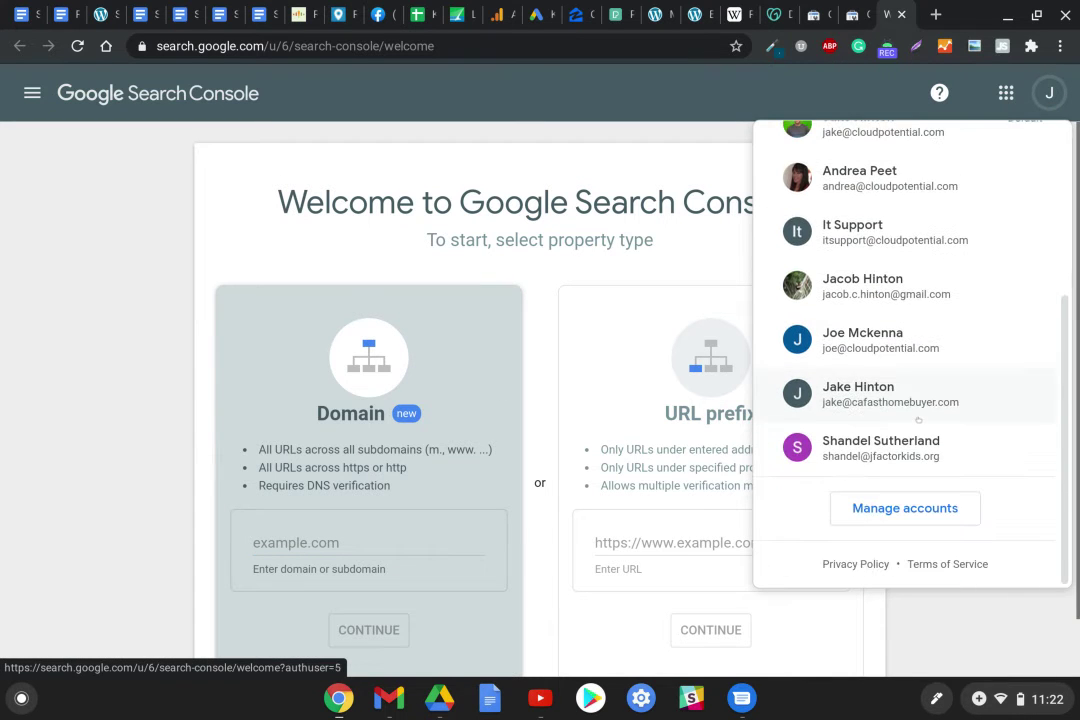
{"action": "scroll", "coordinate": [916, 418], "scroll_direction": "up", "scroll_amount": 1}
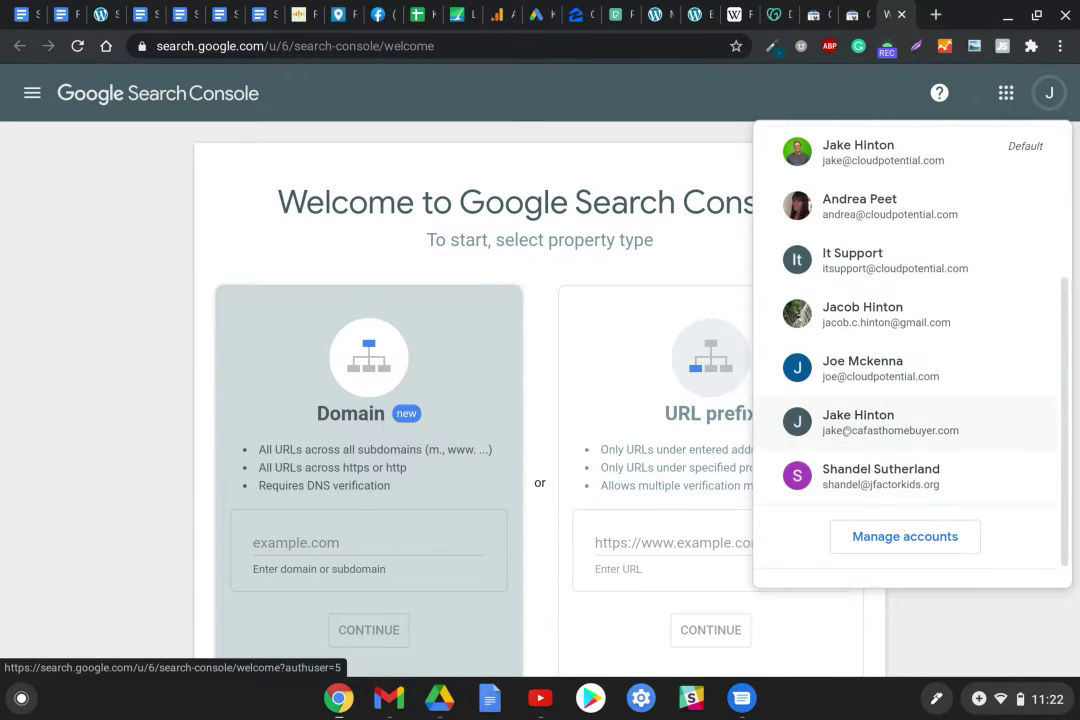
{"action": "scroll", "coordinate": [848, 425], "scroll_direction": "up", "scroll_amount": 2}
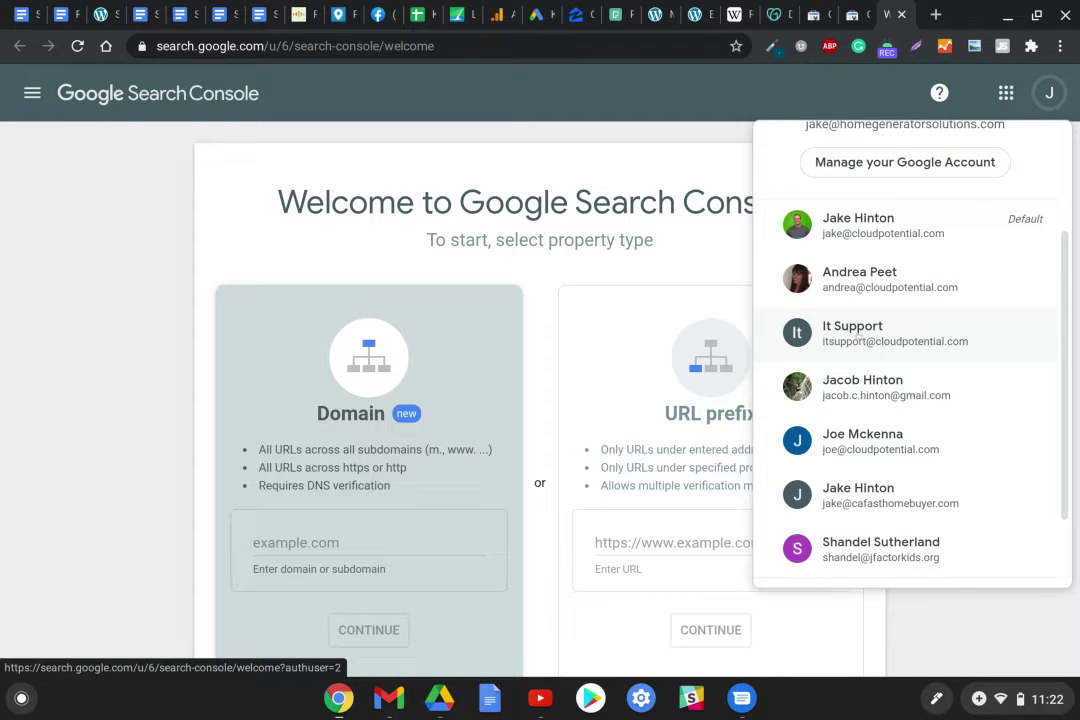
{"action": "left_click", "coordinate": [834, 228]}
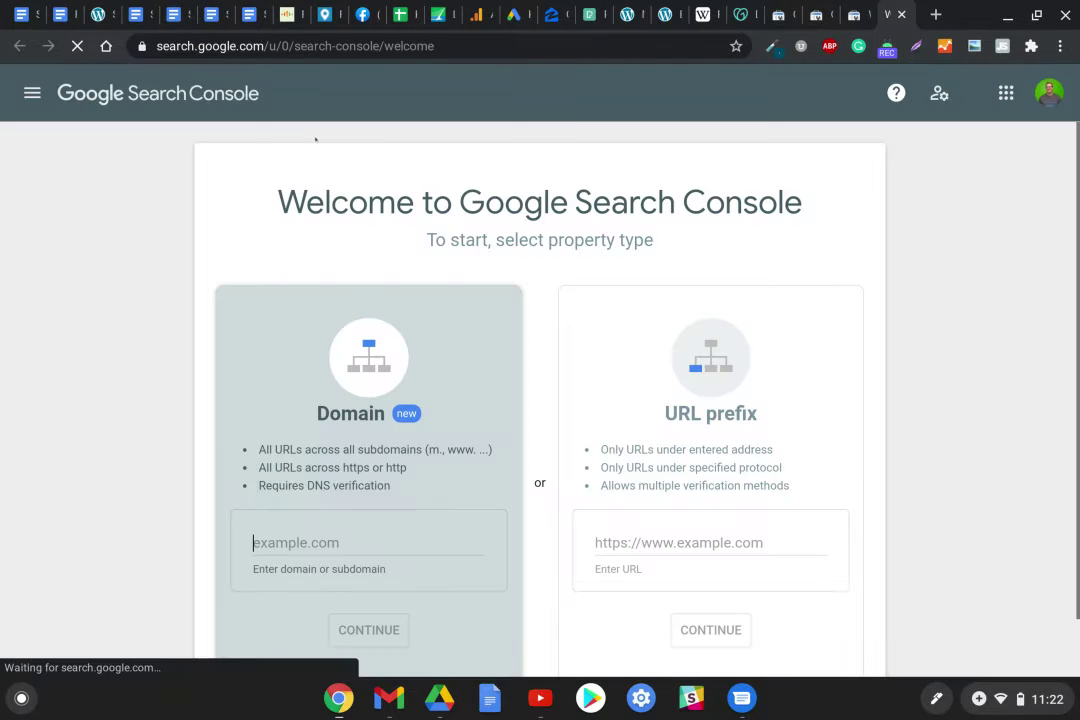
{"action": "left_click", "coordinate": [24, 94]}
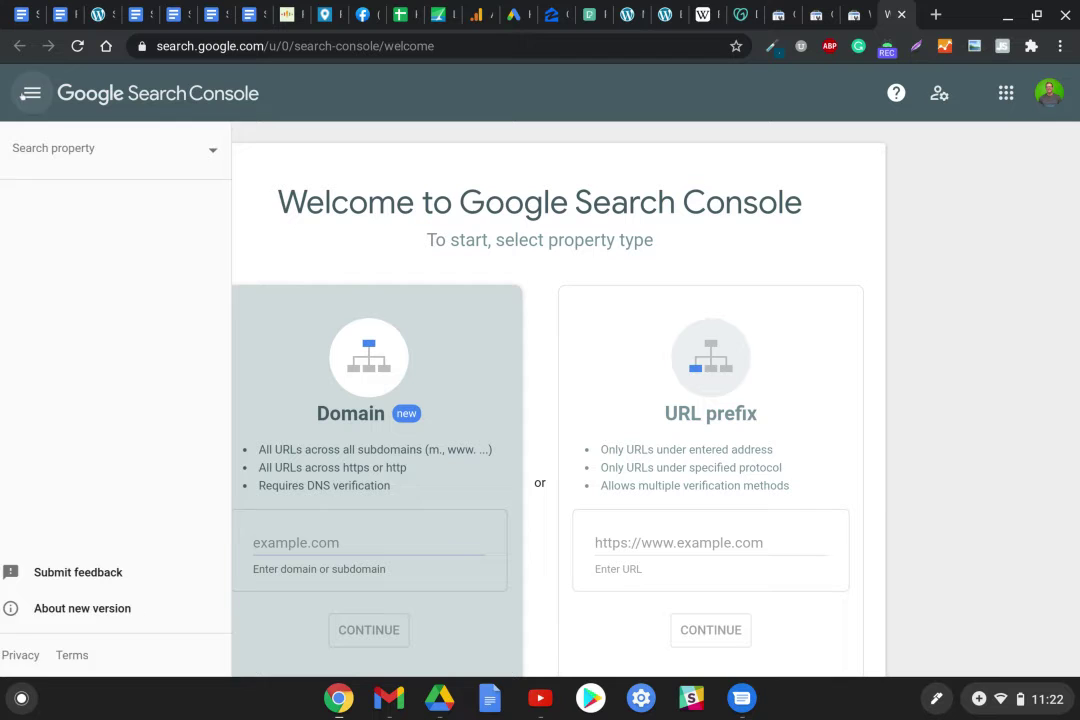
{"action": "left_click", "coordinate": [92, 140]}
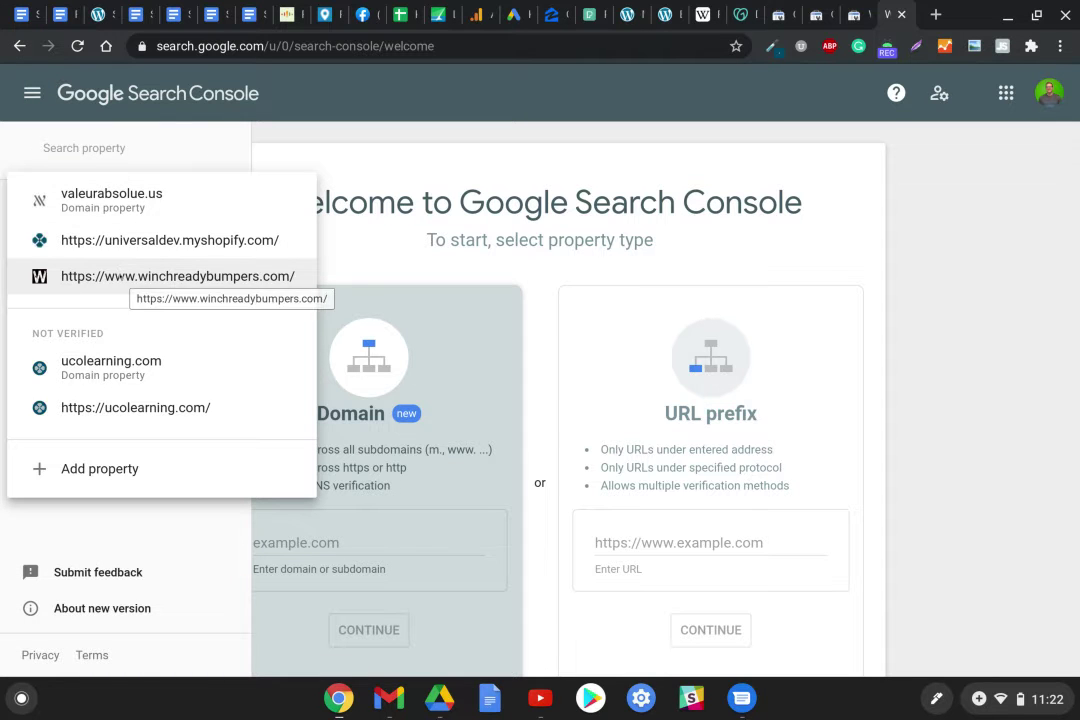
{"action": "left_click", "coordinate": [120, 277]}
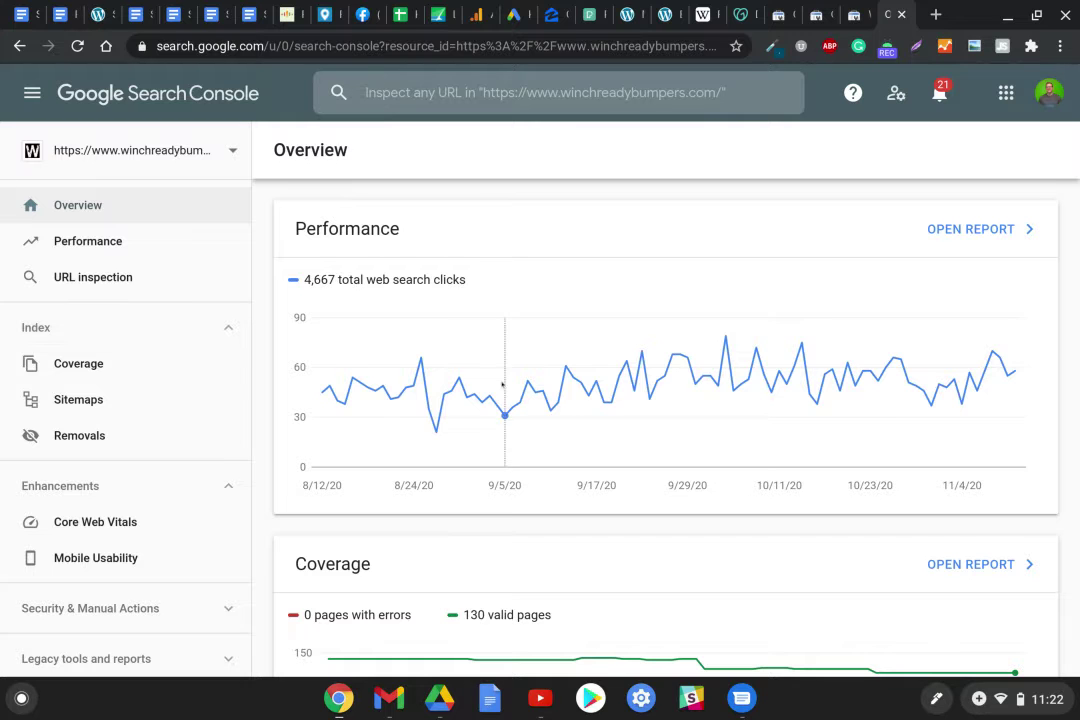
Step: Review the Performance and Coverage charts in the property's overview and open the full Performance report
{"action": "scroll", "coordinate": [504, 400], "scroll_direction": "down", "scroll_amount": 3}
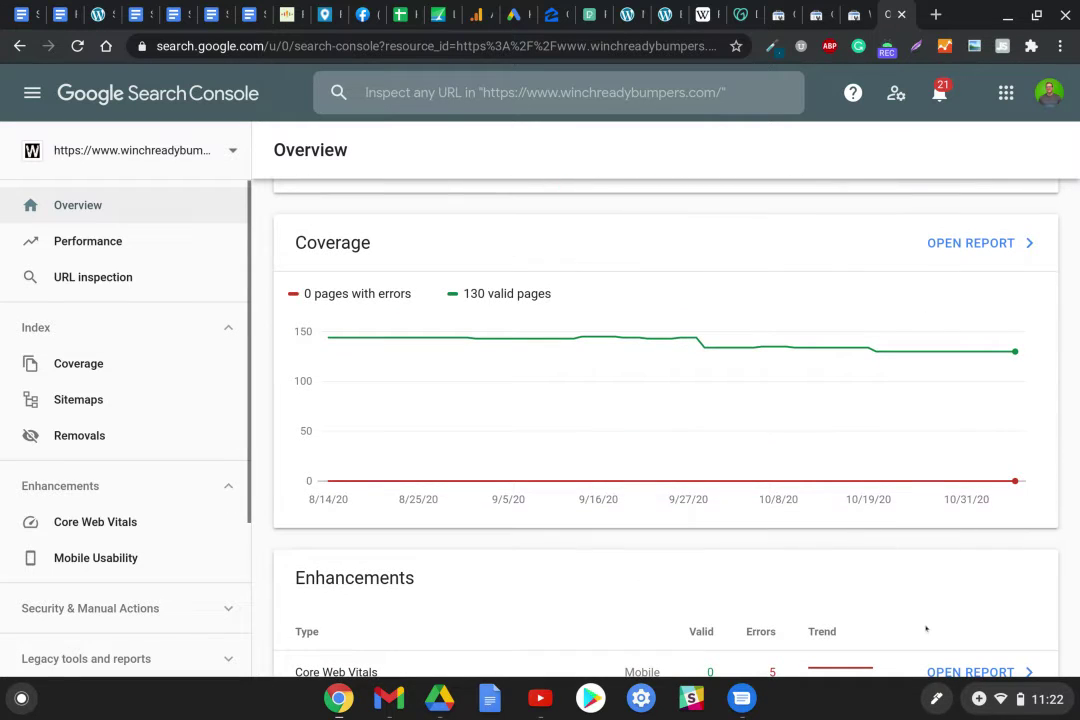
{"action": "scroll", "coordinate": [842, 600], "scroll_direction": "up", "scroll_amount": 3}
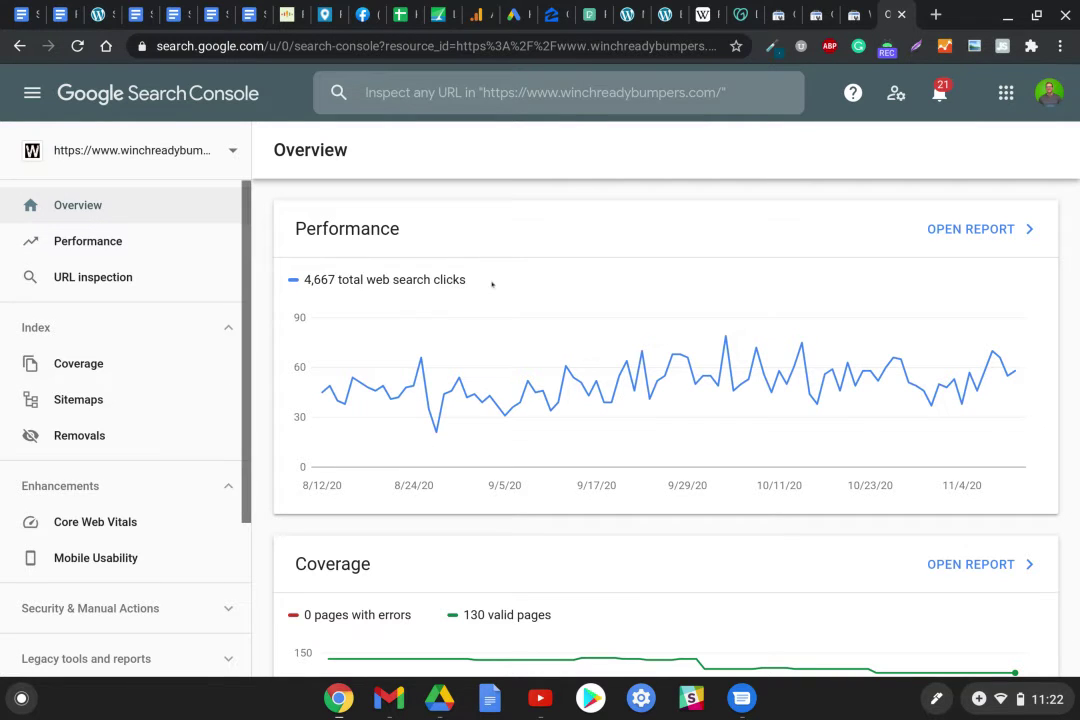
{"action": "mouse_move", "coordinate": [636, 370]}
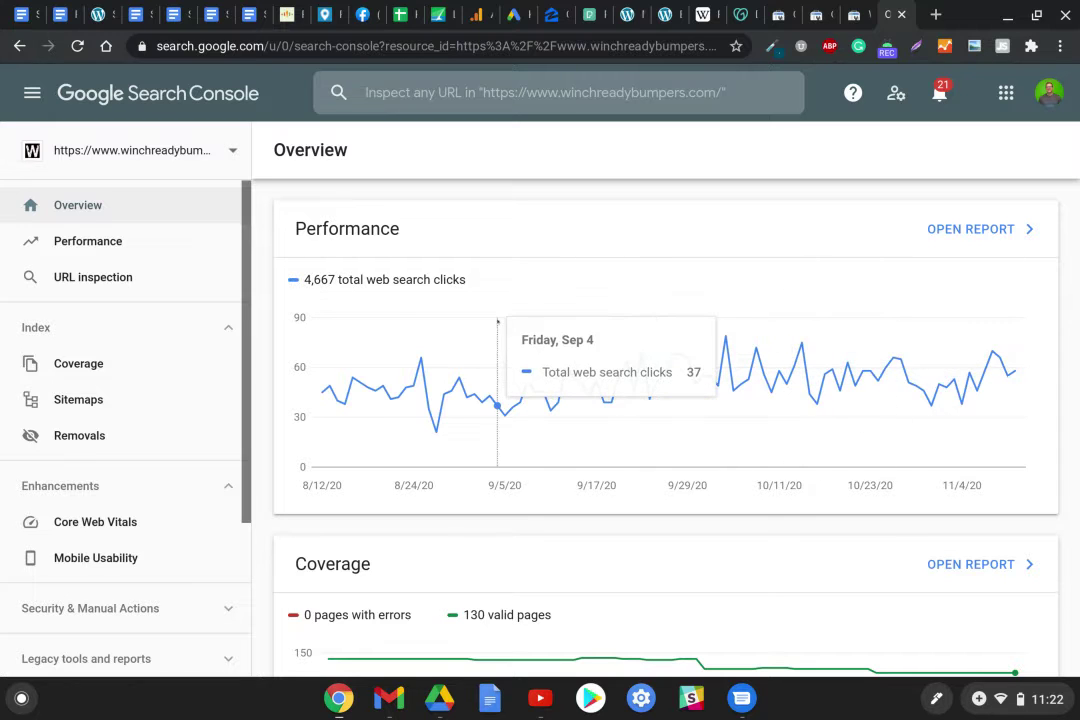
{"action": "left_click_drag", "start_coordinate": [405, 280], "coordinate": [475, 296]}
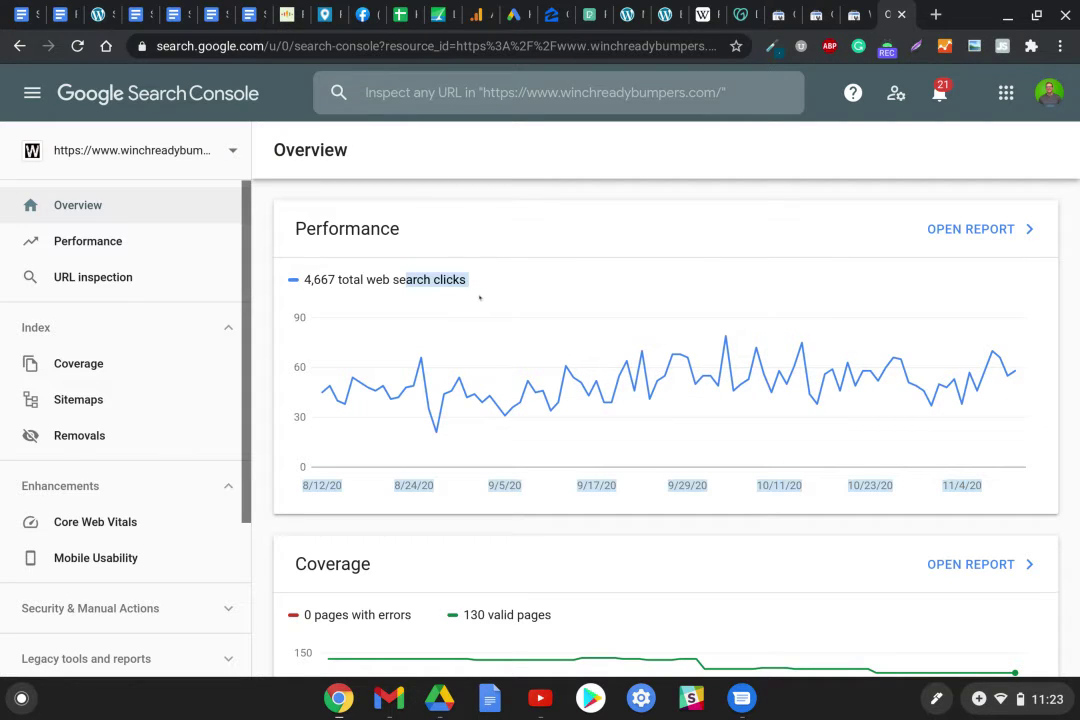
{"action": "left_click", "coordinate": [768, 233]}
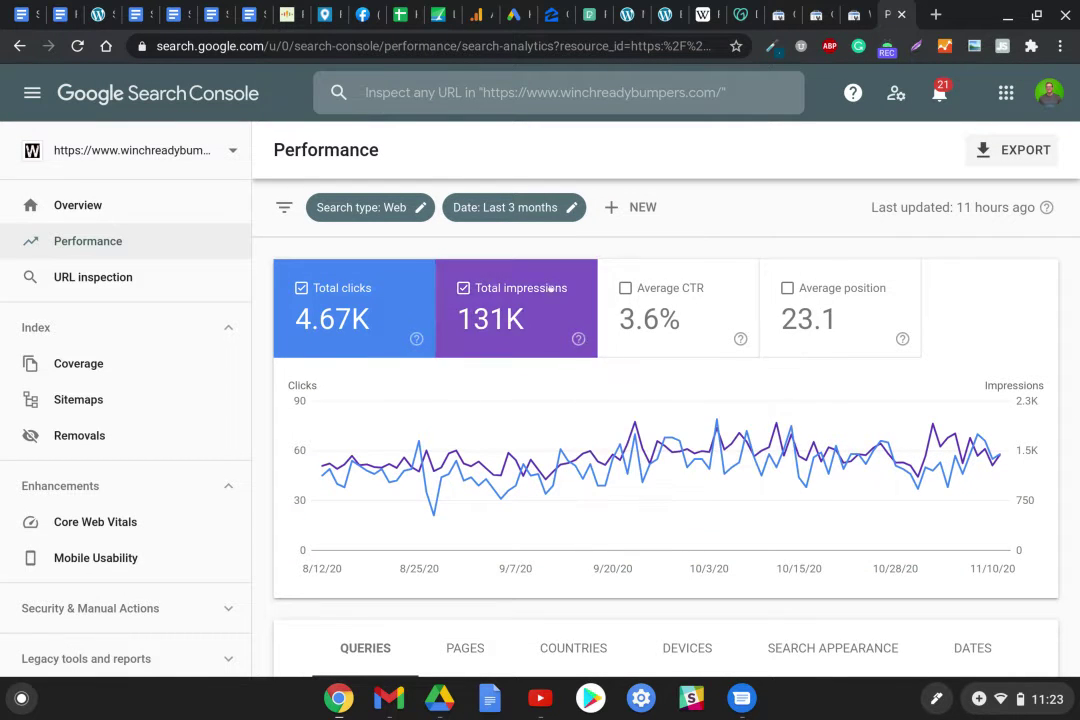
Step: Add the Average CTR and Average position metrics to the performance chart alongside clicks and impressions
{"action": "mouse_move", "coordinate": [684, 424]}
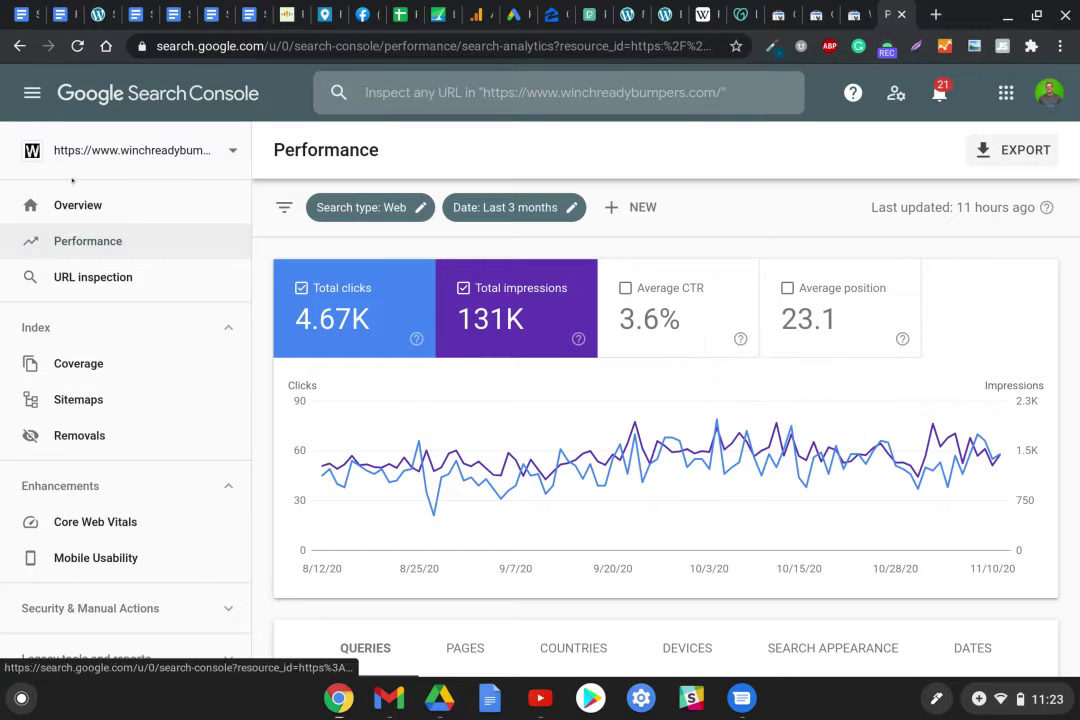
{"action": "scroll", "coordinate": [480, 382], "scroll_direction": "down", "scroll_amount": 1}
{"action": "scroll", "coordinate": [480, 382], "scroll_direction": "up", "scroll_amount": 1}
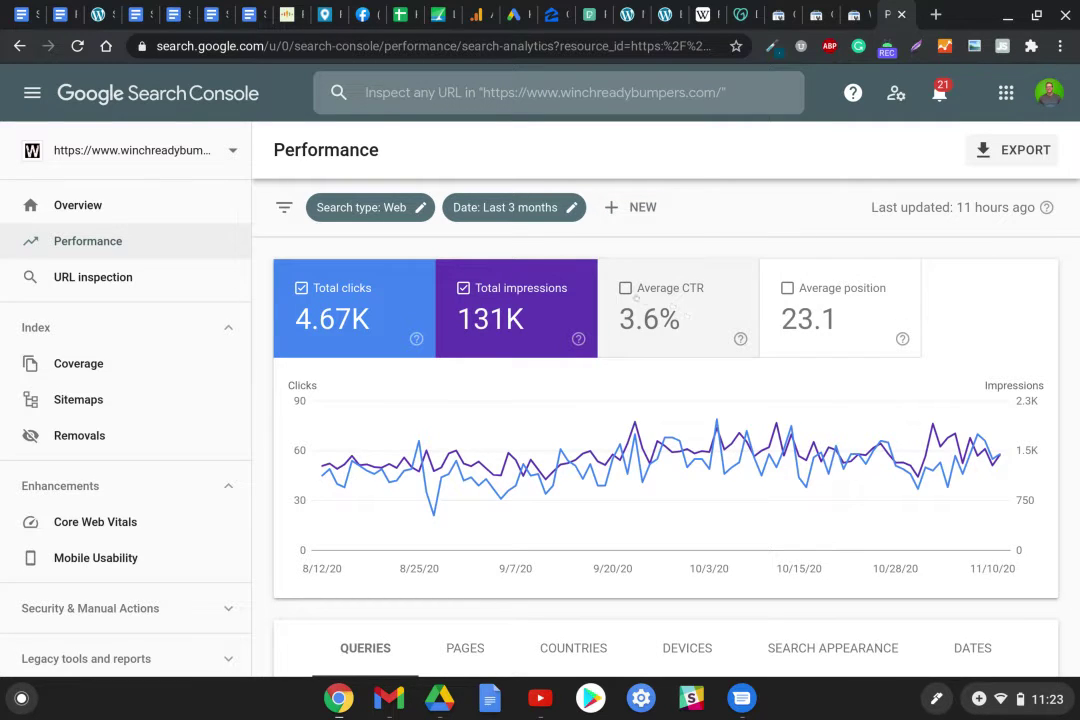
{"action": "left_click", "coordinate": [660, 318]}
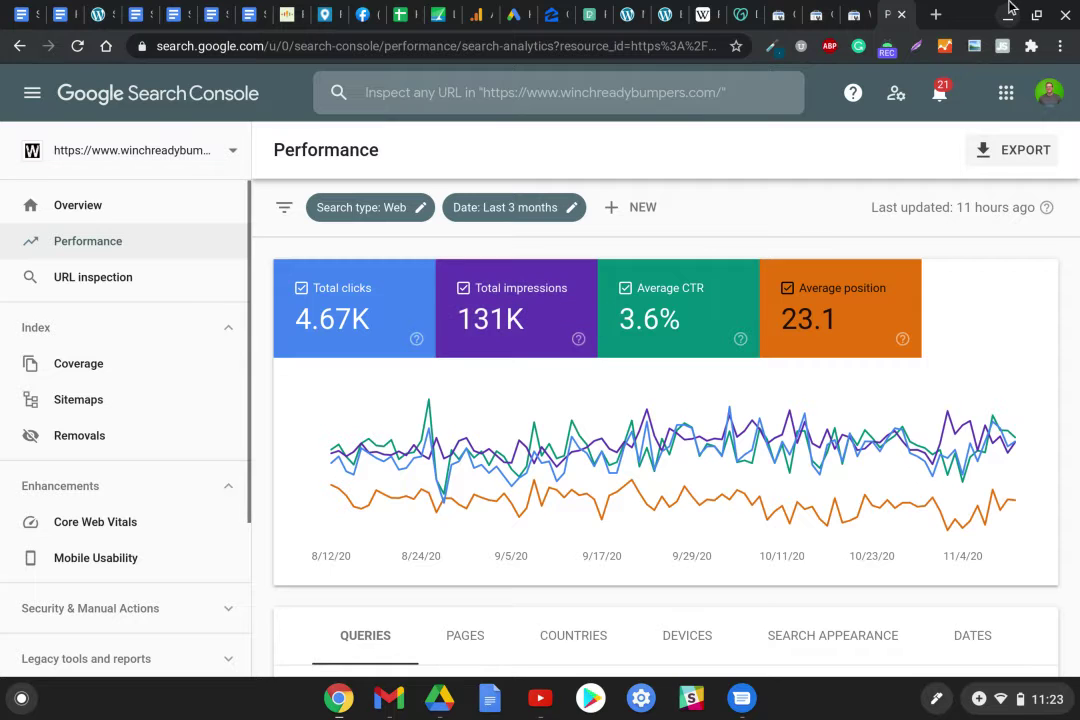
Step: Search Google for "redding ca" in a new tab, look over the ranking of the results, and close that tab
{"action": "key", "text": "ctrl+t"}
{"action": "left_click", "coordinate": [627, 45]}
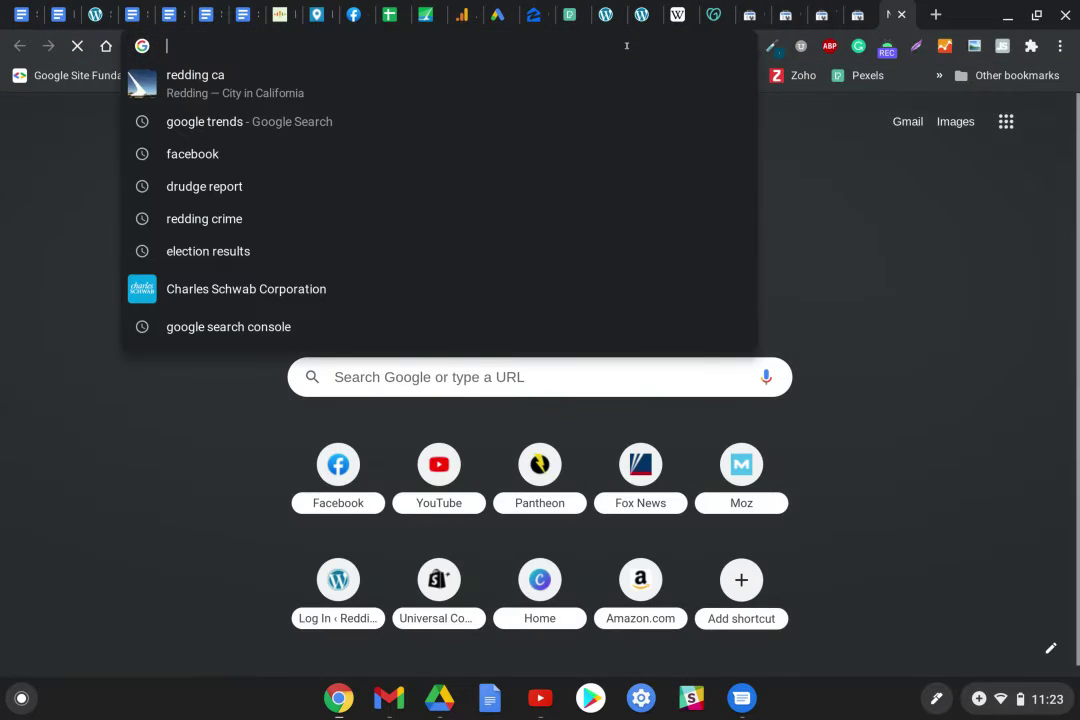
{"action": "type", "text": "redding"}
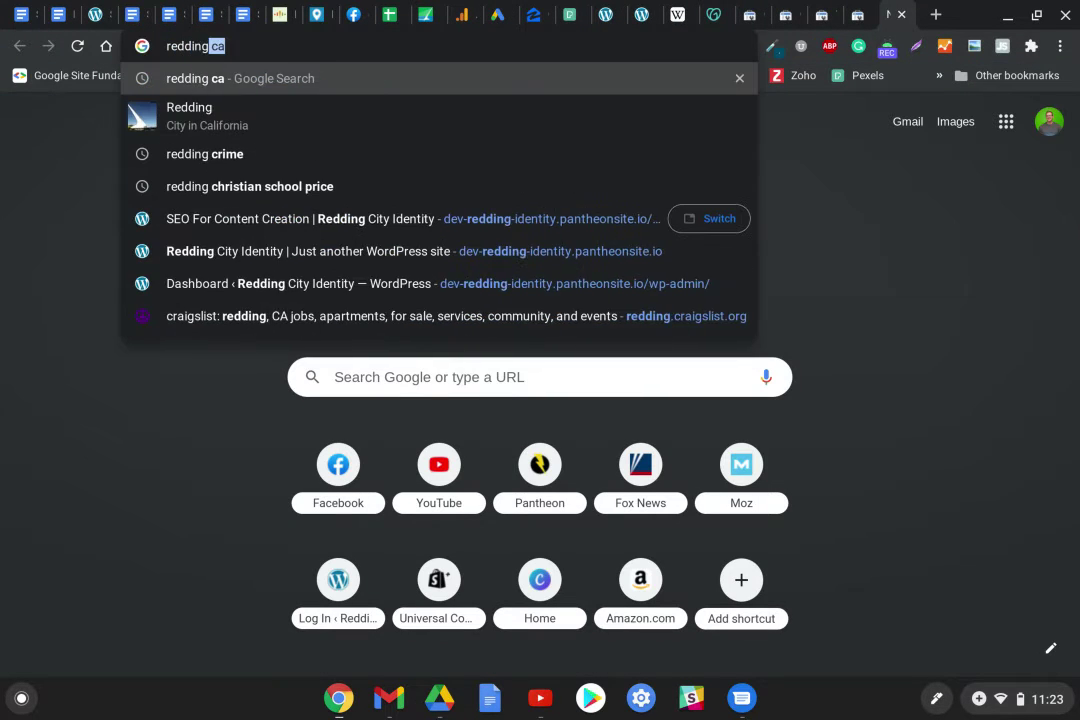
{"action": "key", "text": "Return"}
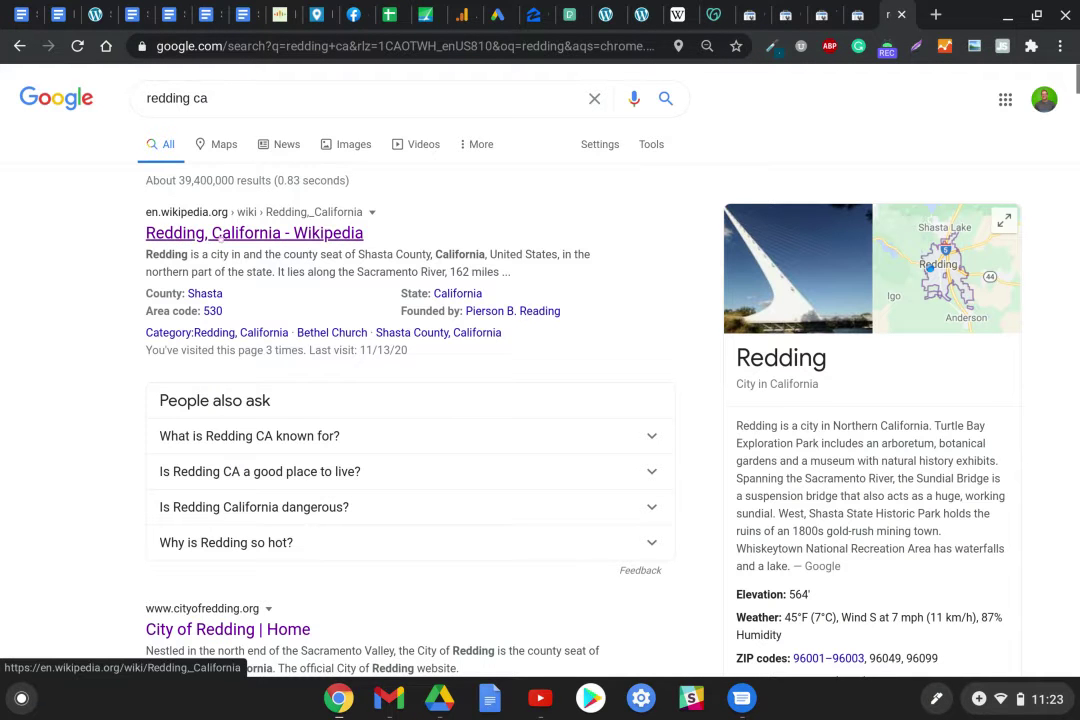
{"action": "scroll", "coordinate": [205, 258], "scroll_direction": "down", "scroll_amount": 4}
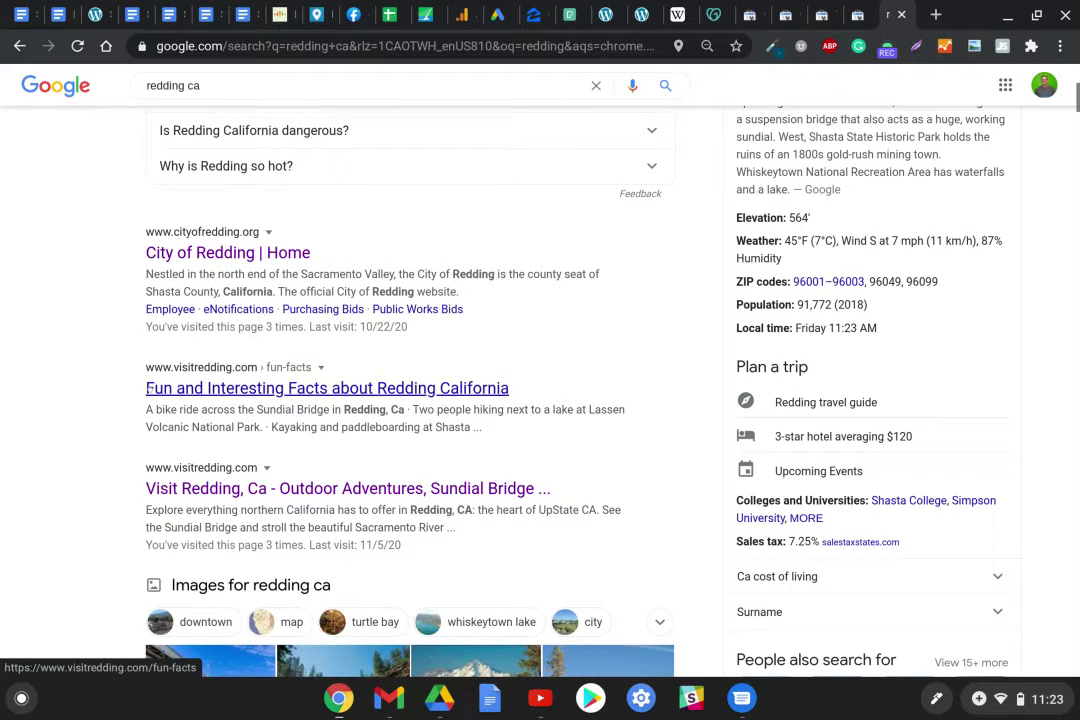
{"action": "scroll", "coordinate": [490, 393], "scroll_direction": "up", "scroll_amount": 4}
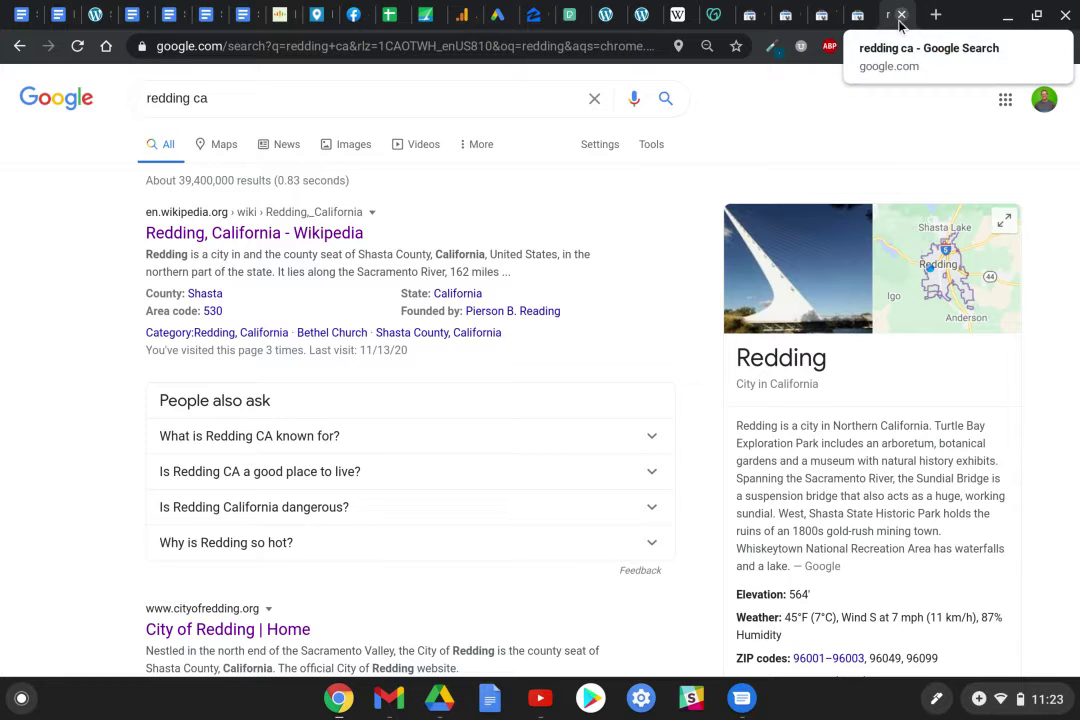
{"action": "left_click", "coordinate": [901, 14]}
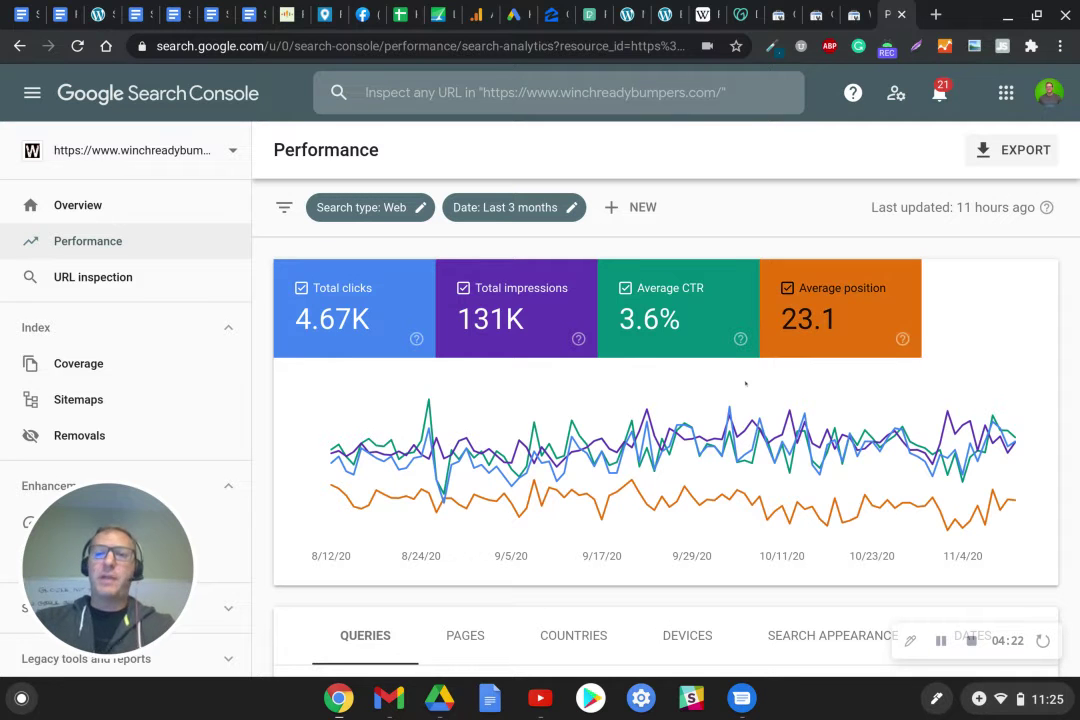
Step: Examine the Queries table below the performance chart, relating each query's clicks, impressions, CTR and position to the site totals
{"action": "scroll", "coordinate": [786, 362], "scroll_direction": "down", "scroll_amount": 5}
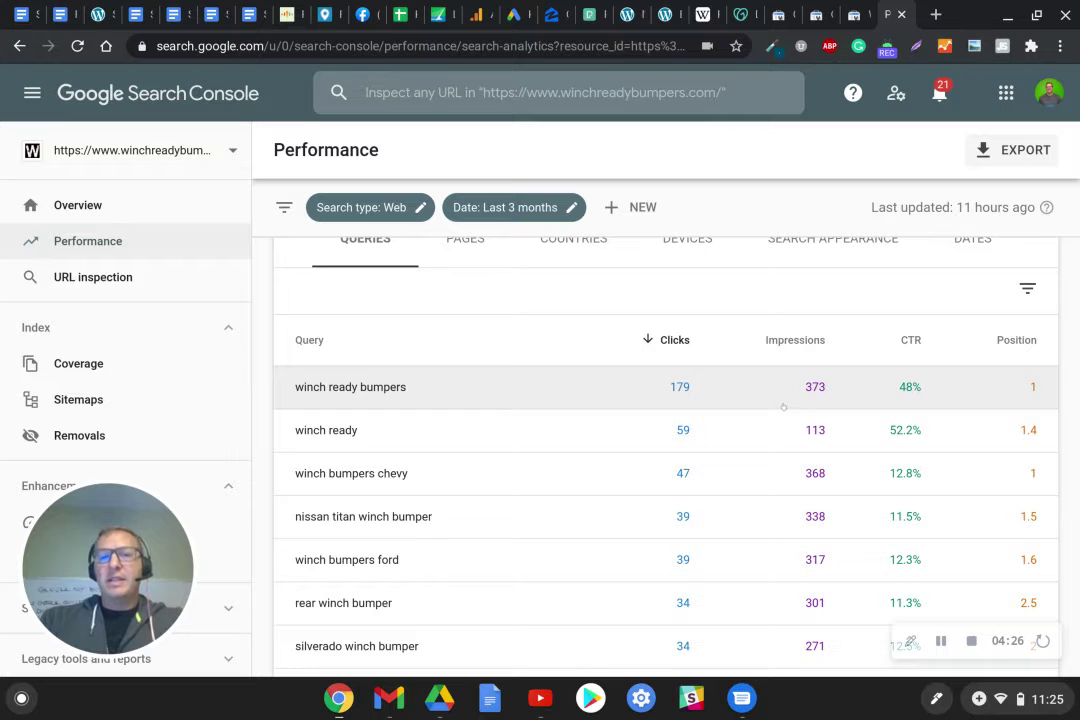
{"action": "scroll", "coordinate": [784, 407], "scroll_direction": "up", "scroll_amount": 5}
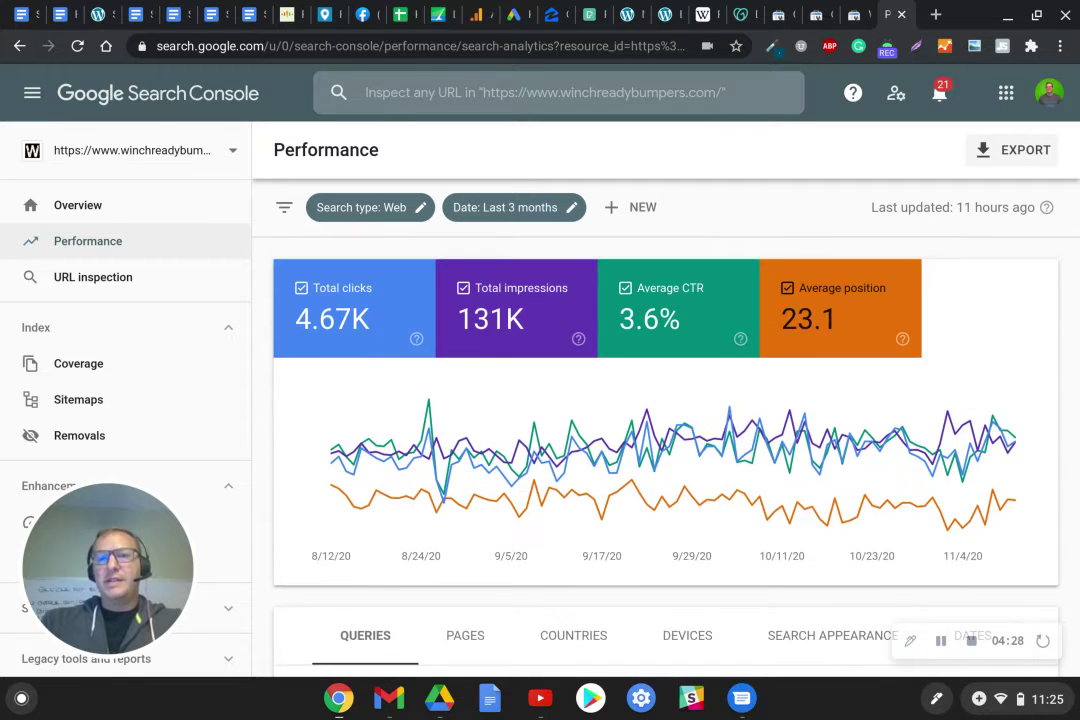
{"action": "scroll", "coordinate": [822, 342], "scroll_direction": "down", "scroll_amount": 5}
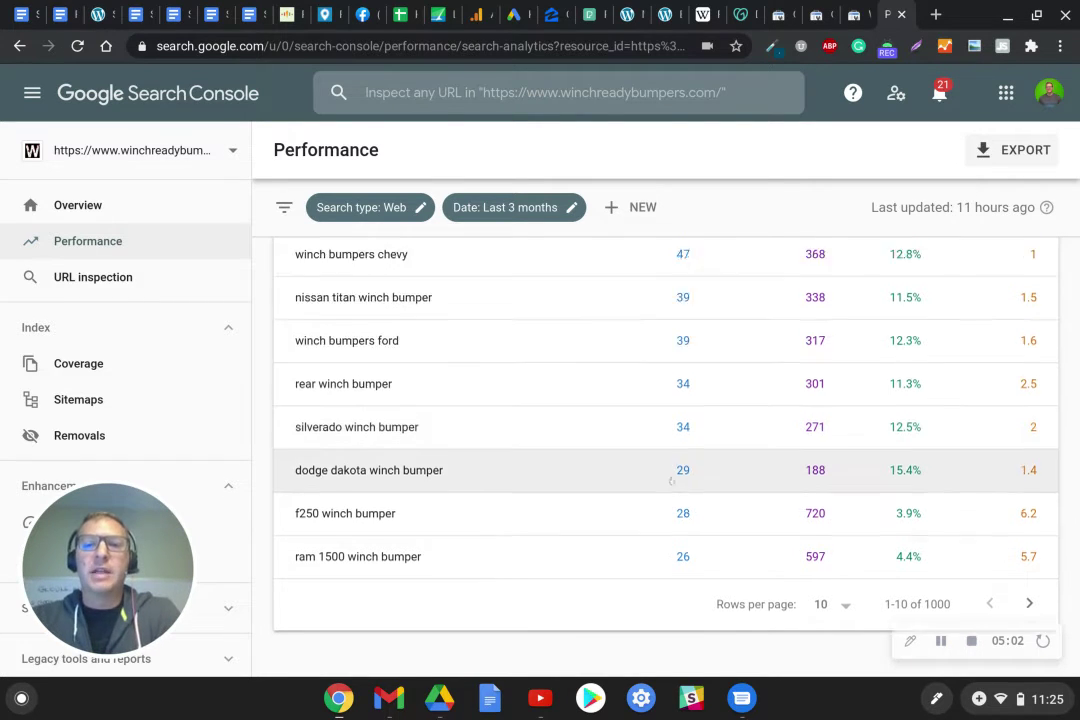
{"action": "scroll", "coordinate": [671, 481], "scroll_direction": "up", "scroll_amount": 2}
{"action": "scroll", "coordinate": [671, 481], "scroll_direction": "down", "scroll_amount": 2}
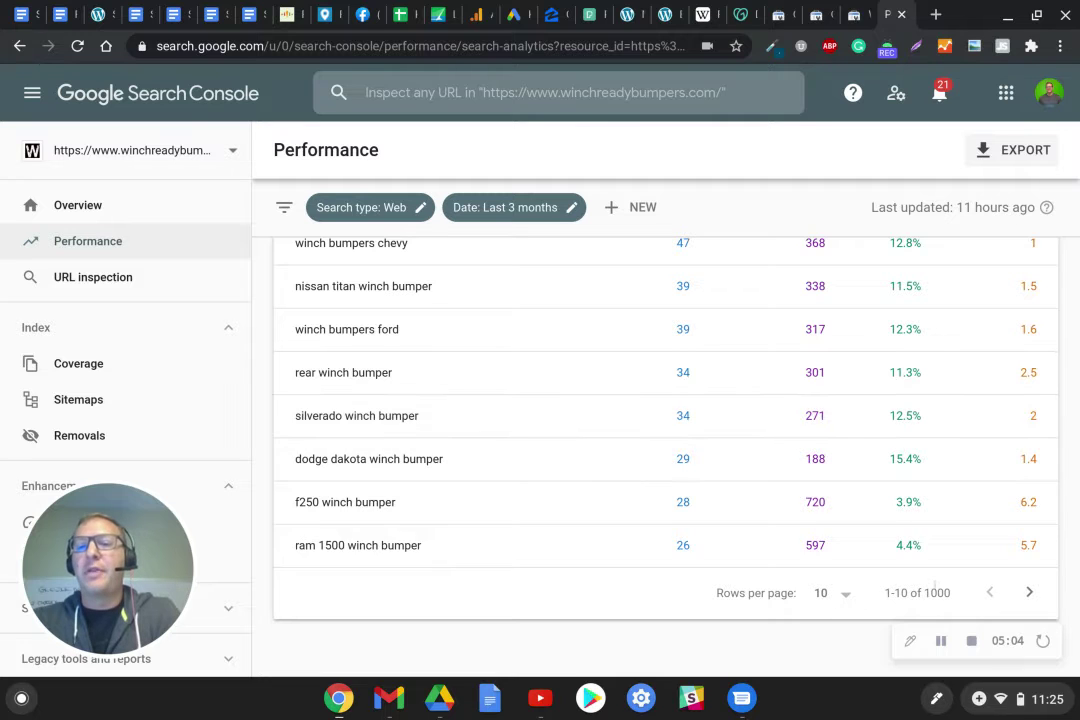
{"action": "scroll", "coordinate": [720, 456], "scroll_direction": "up", "scroll_amount": 3}
{"action": "scroll", "coordinate": [720, 456], "scroll_direction": "down", "scroll_amount": 1}
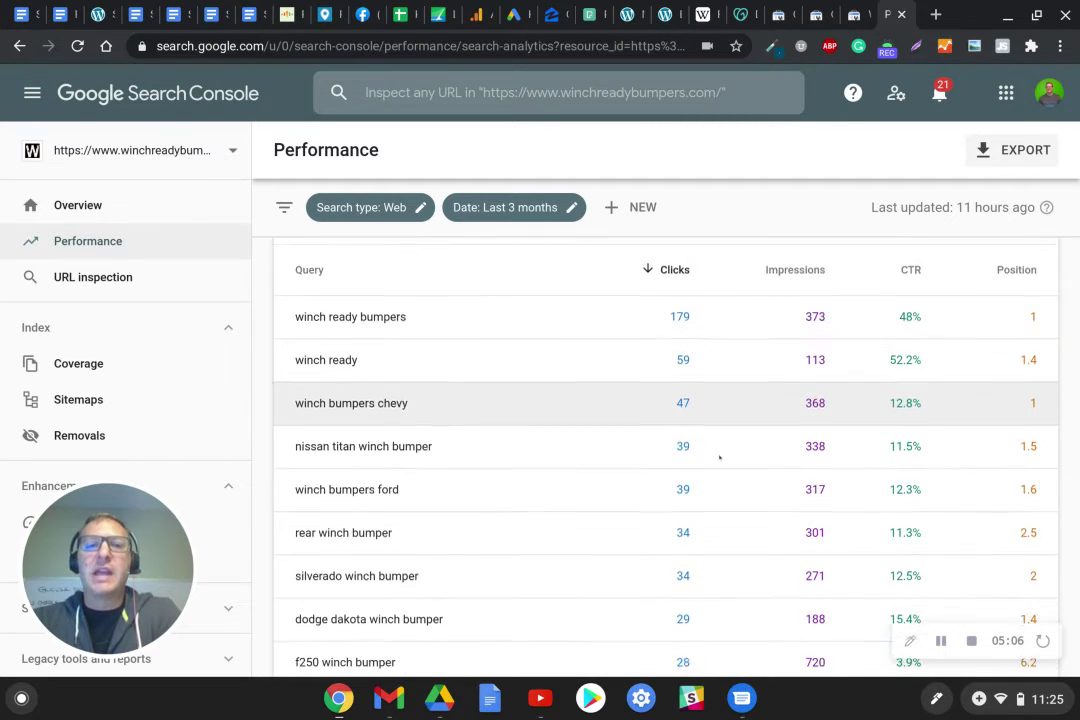
{"action": "scroll", "coordinate": [720, 457], "scroll_direction": "down", "scroll_amount": 1}
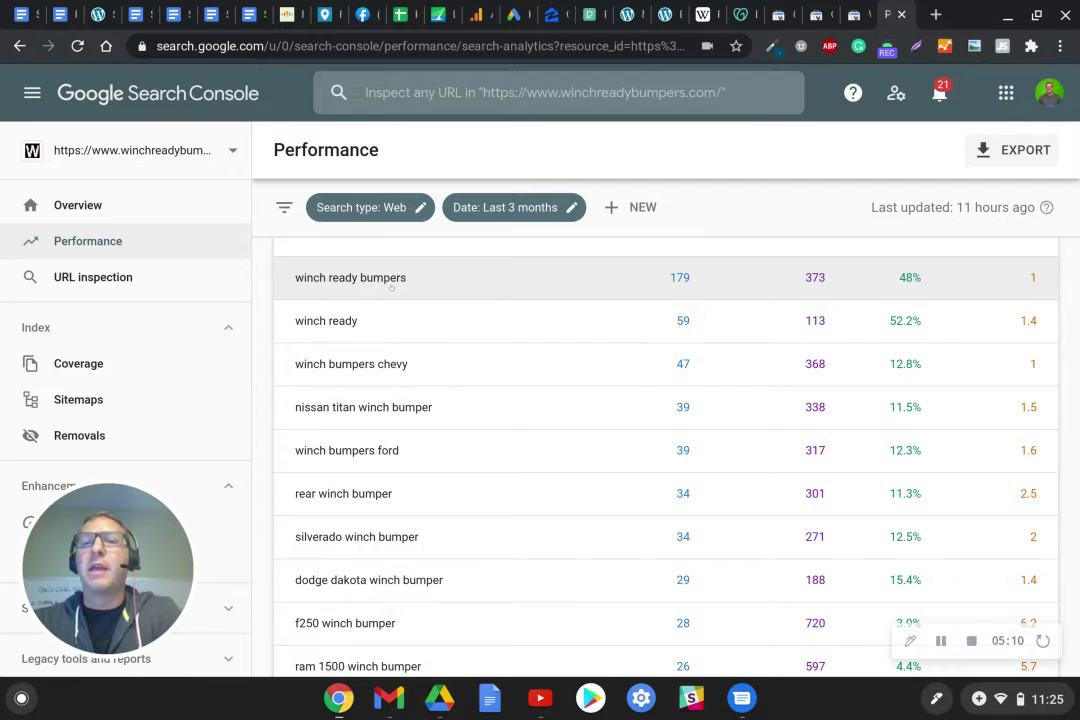
{"action": "scroll", "coordinate": [500, 320], "scroll_direction": "up", "scroll_amount": 2}
{"action": "scroll", "coordinate": [675, 398], "scroll_direction": "down", "scroll_amount": 1}
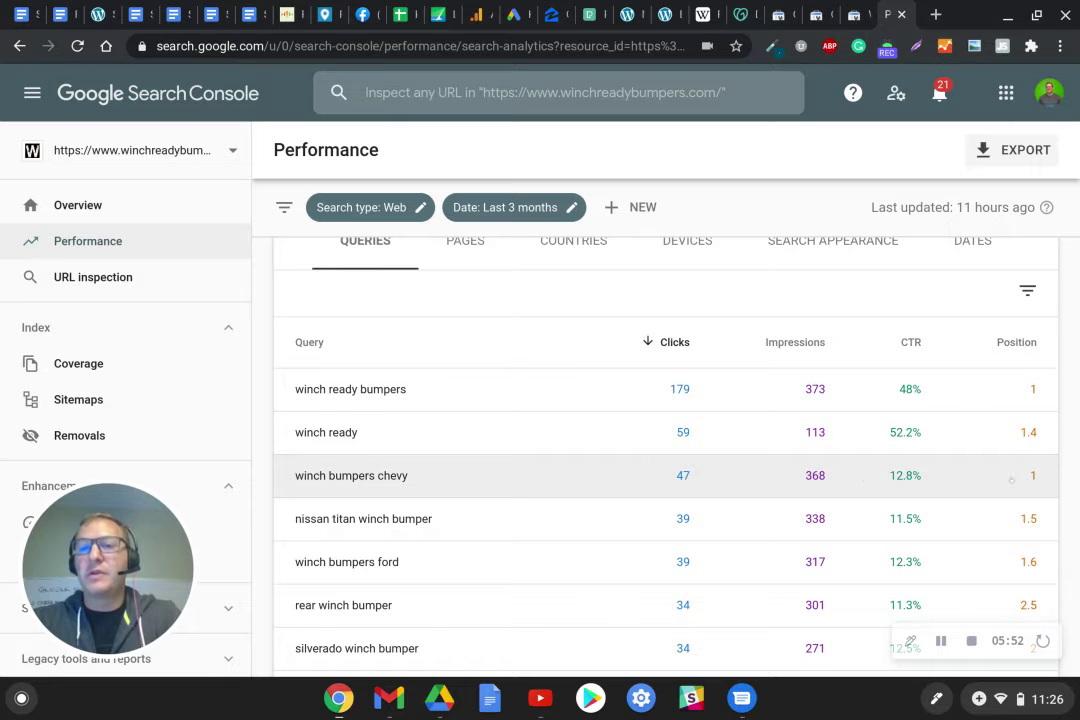
Step: Compare the average positions of the first ten queries, from "winch ready bumpers" down to "ram 1500 winch bumper"
{"action": "scroll", "coordinate": [868, 478], "scroll_direction": "down", "scroll_amount": 2}
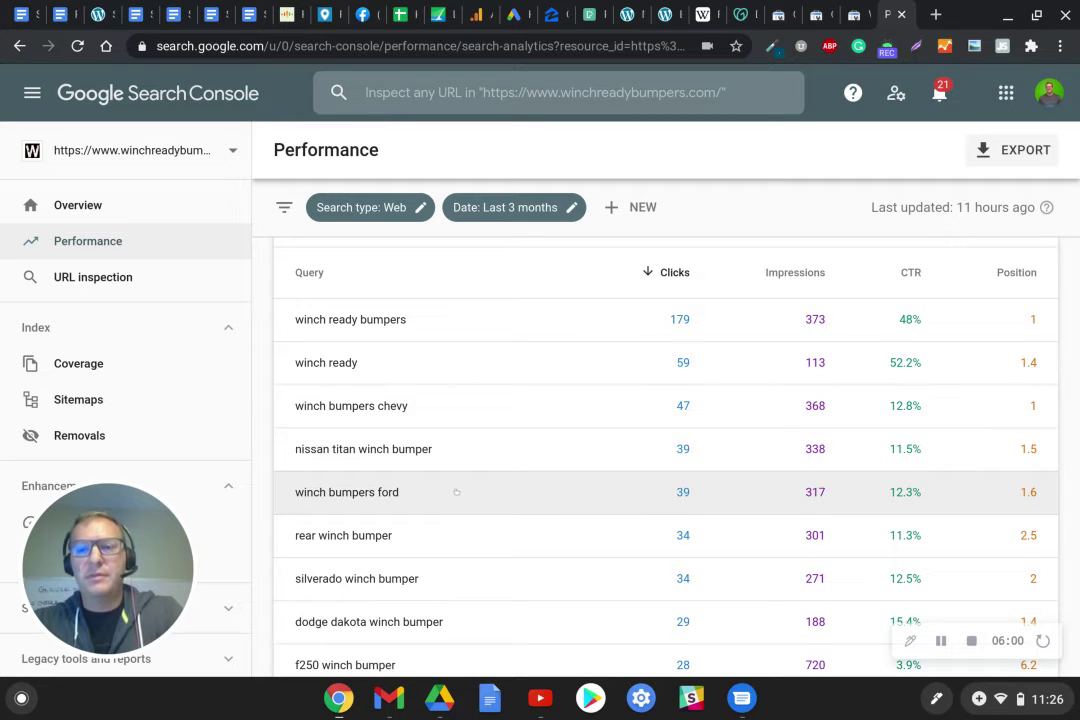
{"action": "scroll", "coordinate": [931, 504], "scroll_direction": "down", "scroll_amount": 1}
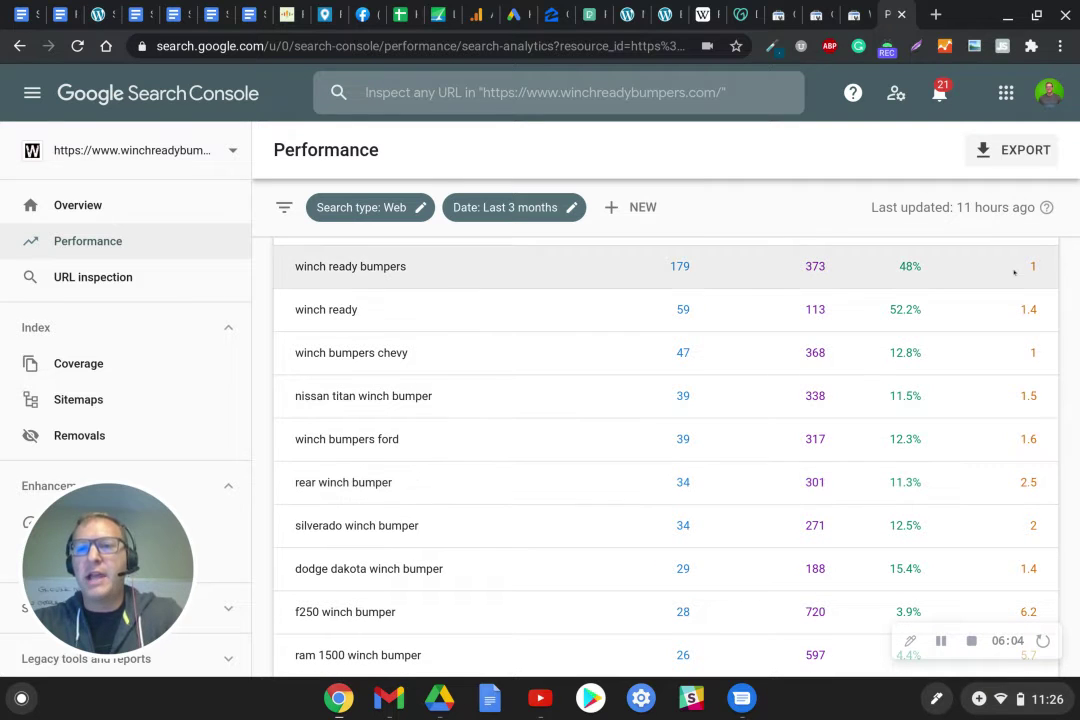
{"action": "scroll", "coordinate": [975, 510], "scroll_direction": "down", "scroll_amount": 2}
{"action": "scroll", "coordinate": [980, 530], "scroll_direction": "up", "scroll_amount": 3}
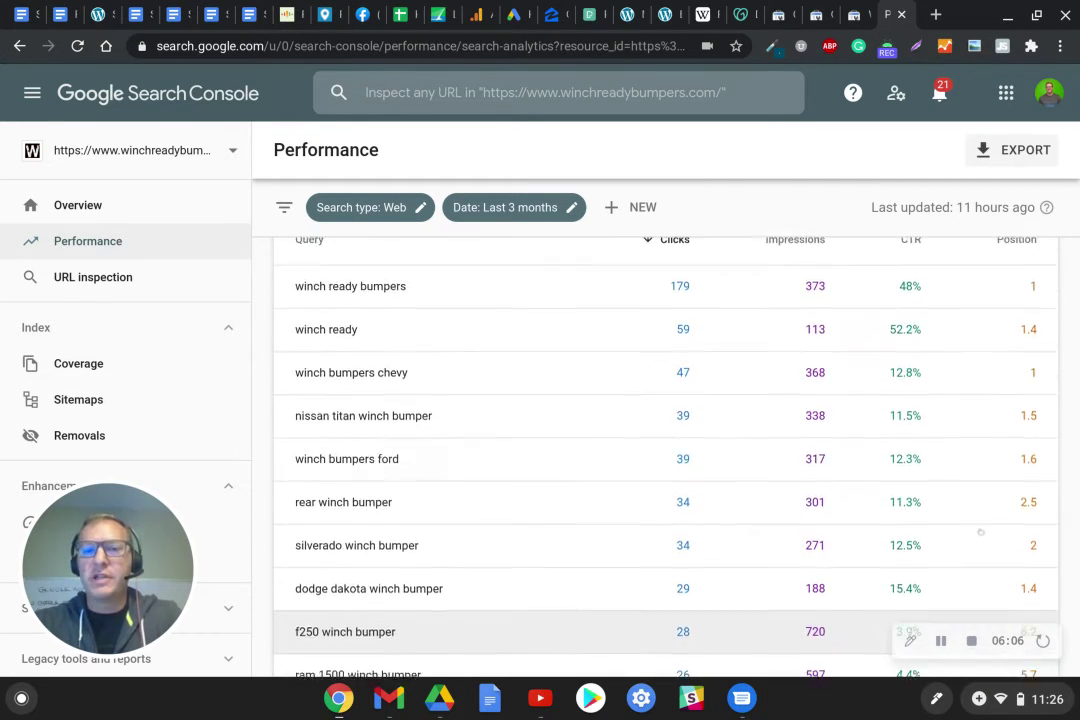
{"action": "scroll", "coordinate": [980, 532], "scroll_direction": "up", "scroll_amount": 2}
{"action": "scroll", "coordinate": [980, 532], "scroll_direction": "down", "scroll_amount": 3}
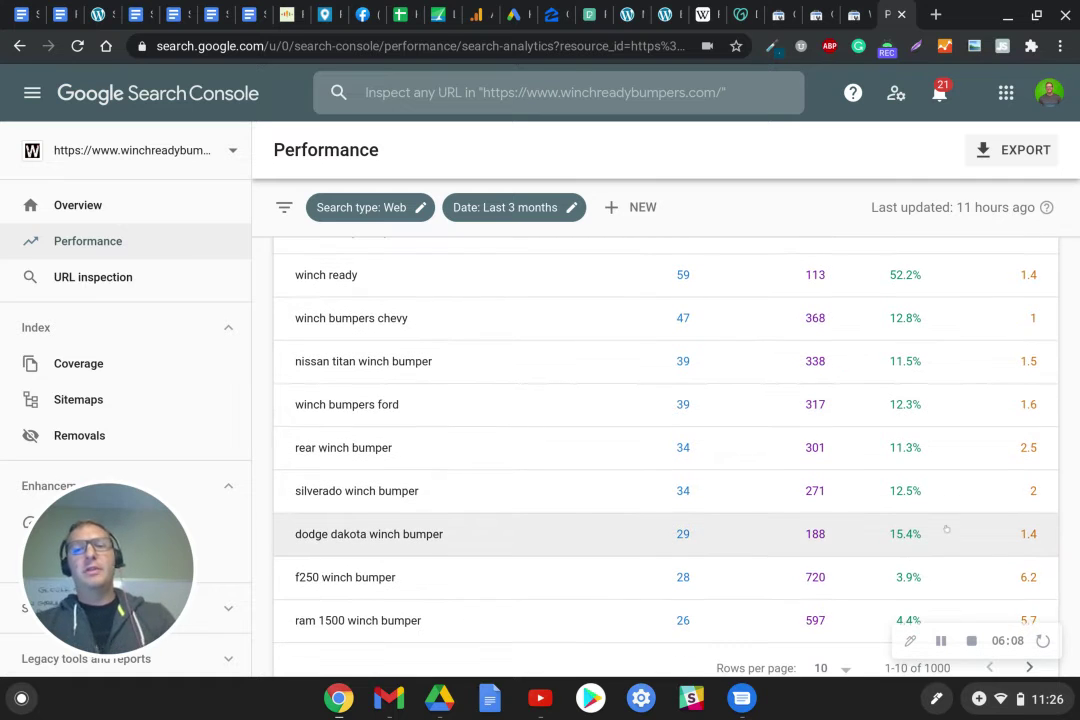
{"action": "scroll", "coordinate": [820, 470], "scroll_direction": "up", "scroll_amount": 2}
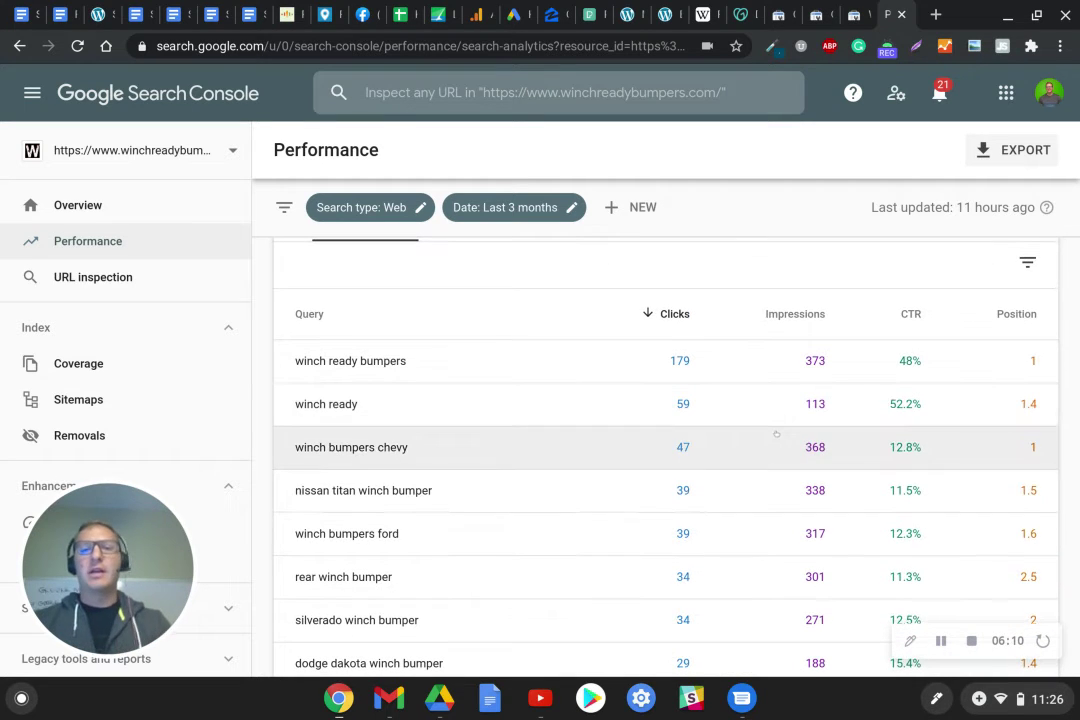
{"action": "scroll", "coordinate": [575, 508], "scroll_direction": "down", "scroll_amount": 1}
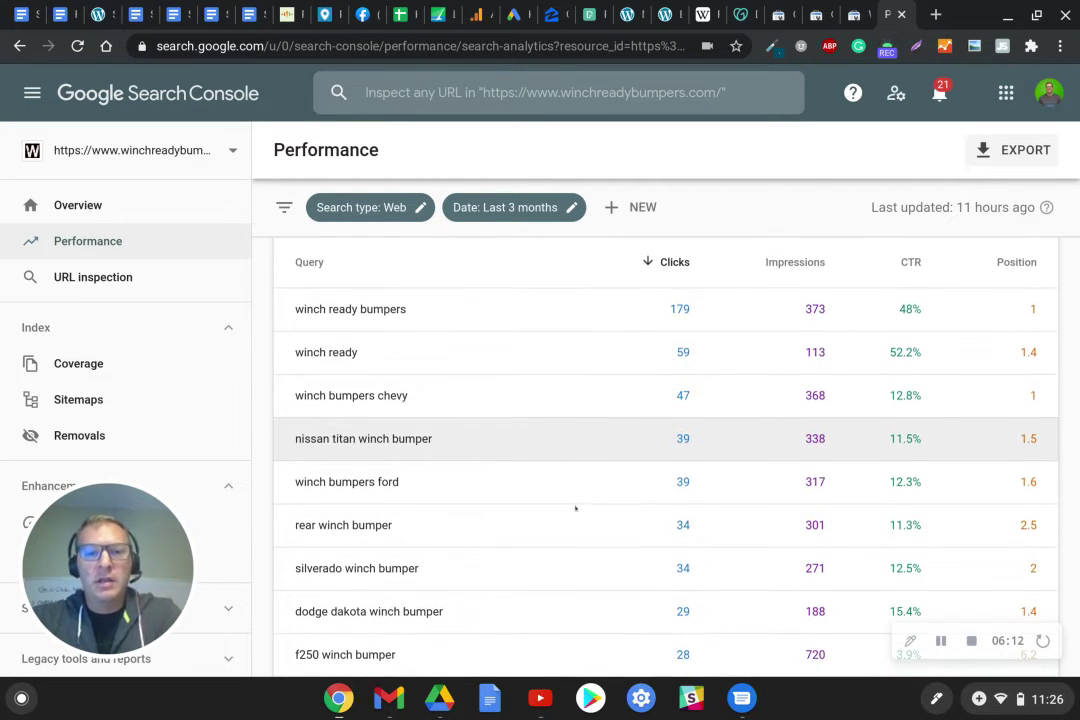
{"action": "scroll", "coordinate": [575, 508], "scroll_direction": "down", "scroll_amount": 1}
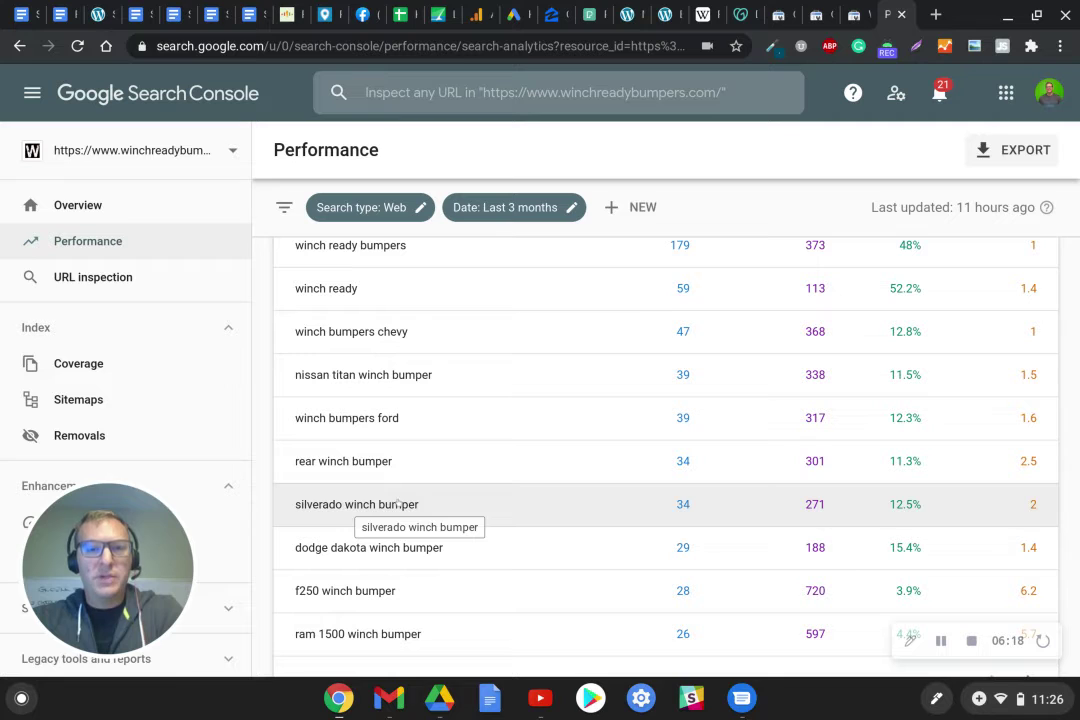
{"action": "scroll", "coordinate": [398, 503], "scroll_direction": "down", "scroll_amount": 1}
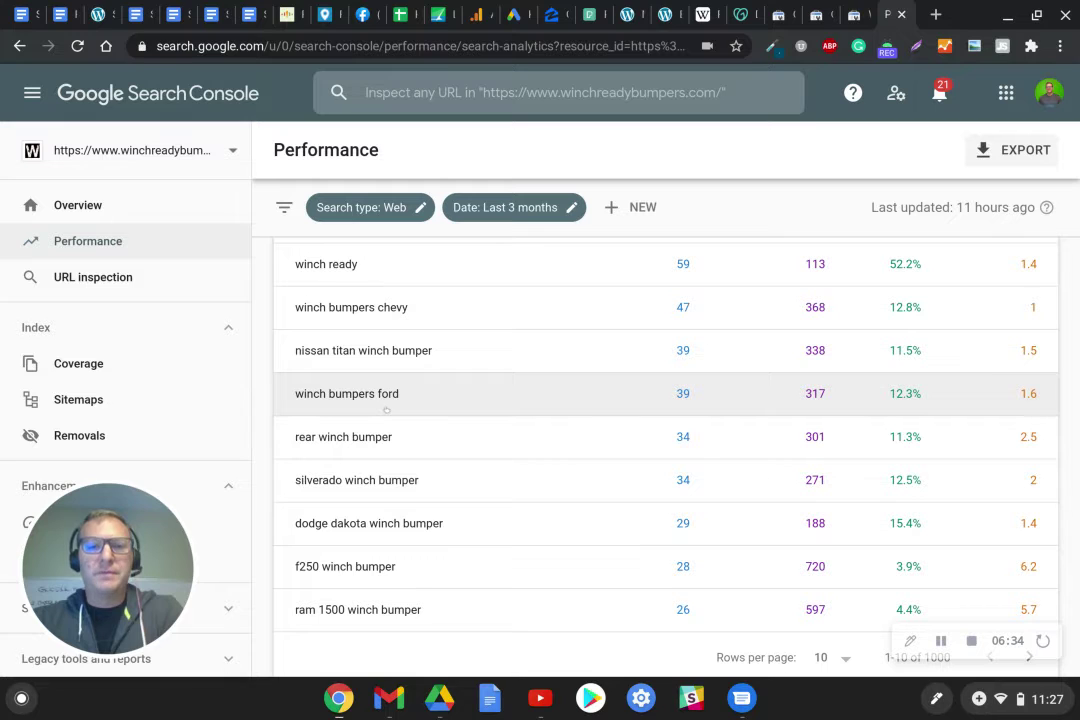
Step: Examine the impressions and CTR of the vehicle-specific queries, particularly "winch bumpers ford"
{"action": "scroll", "coordinate": [386, 410], "scroll_direction": "up", "scroll_amount": 1}
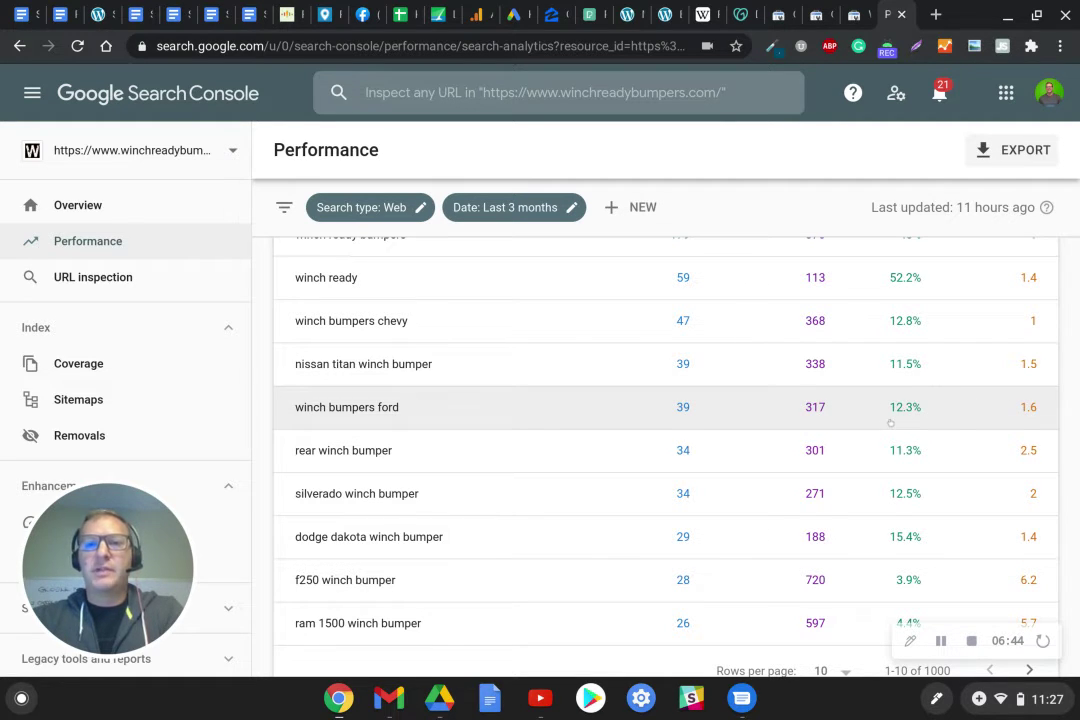
{"action": "scroll", "coordinate": [890, 423], "scroll_direction": "up", "scroll_amount": 1}
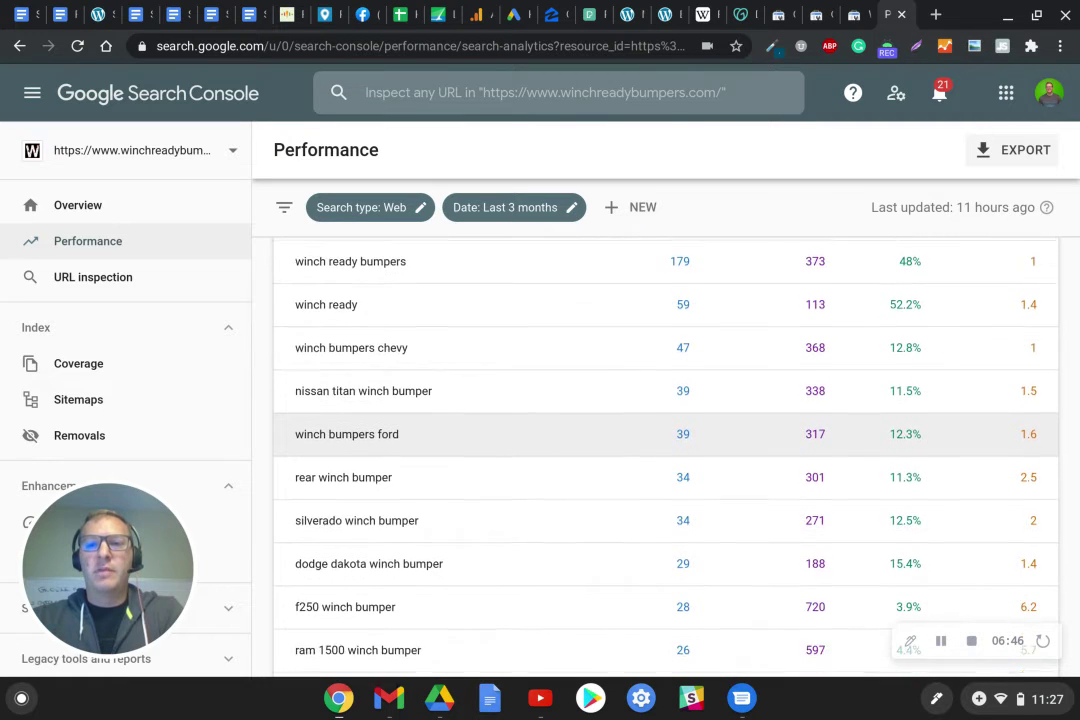
{"action": "scroll", "coordinate": [890, 423], "scroll_direction": "down", "scroll_amount": 2}
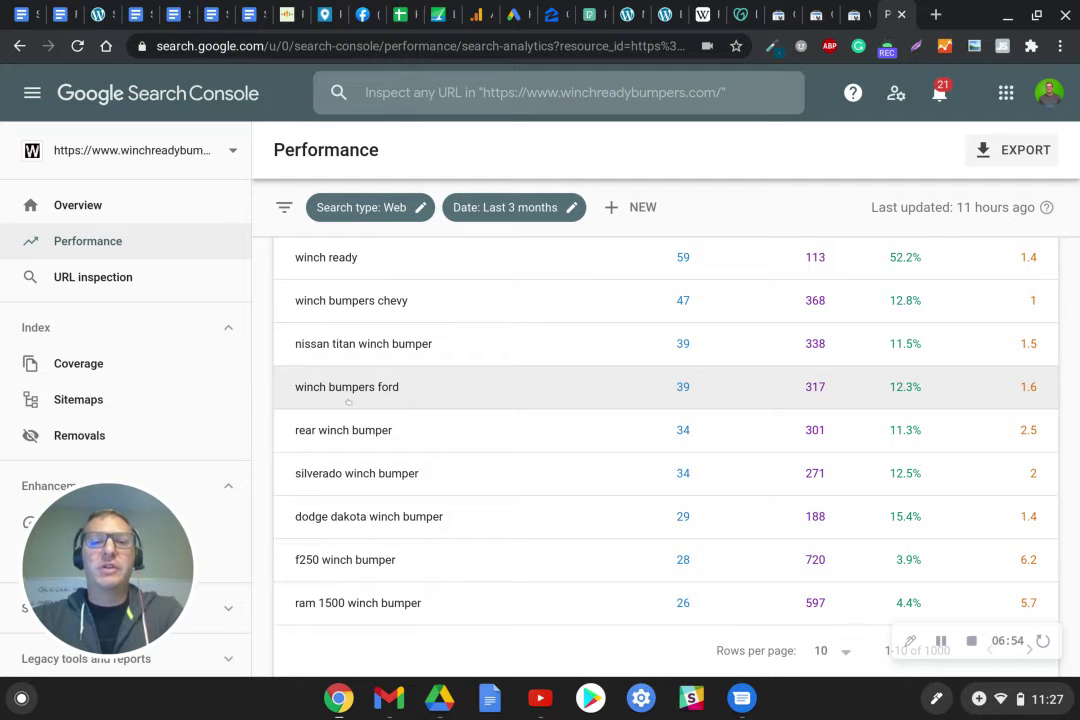
{"action": "scroll", "coordinate": [348, 401], "scroll_direction": "up", "scroll_amount": 2}
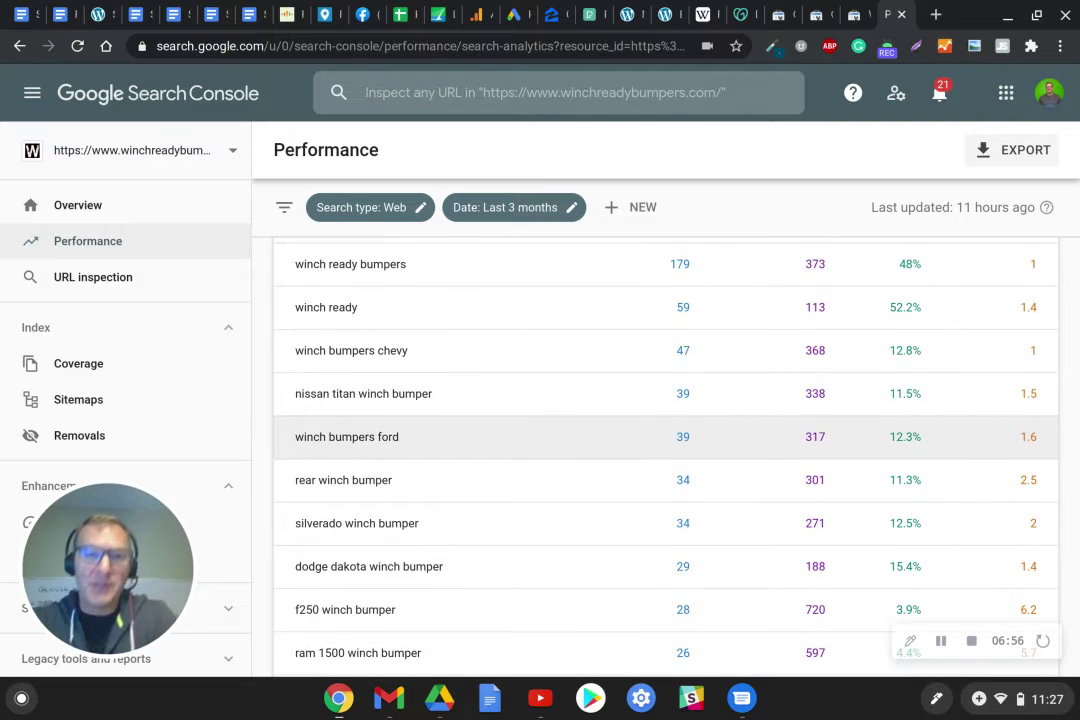
{"action": "scroll", "coordinate": [348, 380], "scroll_direction": "down", "scroll_amount": 2}
{"action": "scroll", "coordinate": [332, 361], "scroll_direction": "down", "scroll_amount": 1}
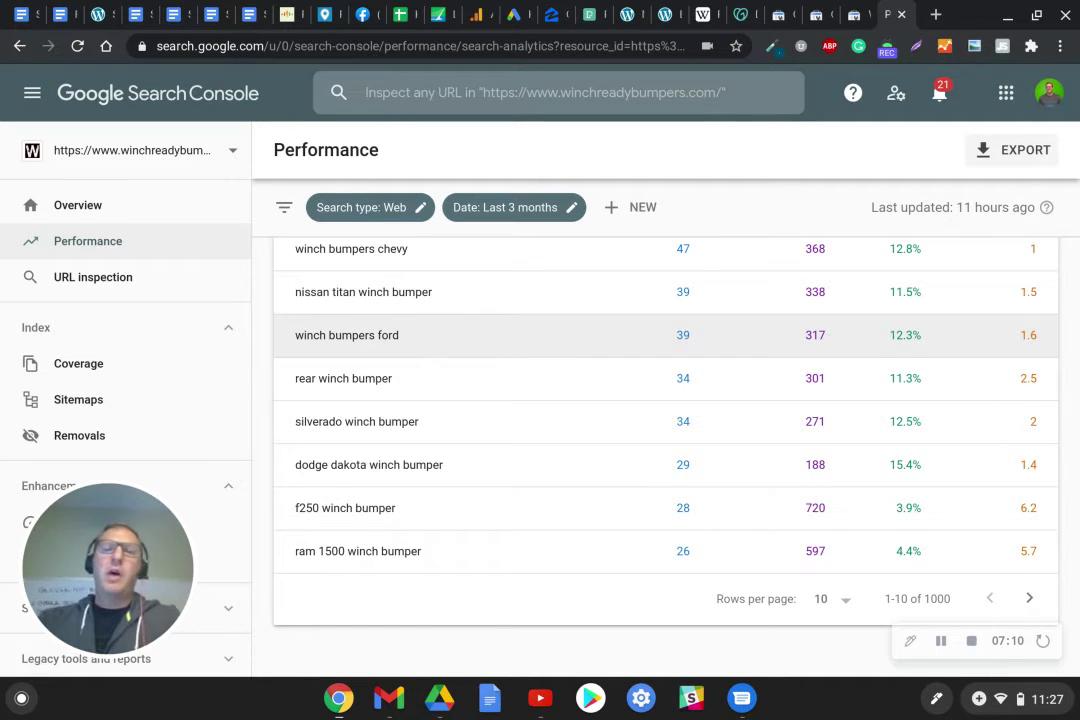
{"action": "scroll", "coordinate": [665, 333], "scroll_direction": "up", "scroll_amount": 3}
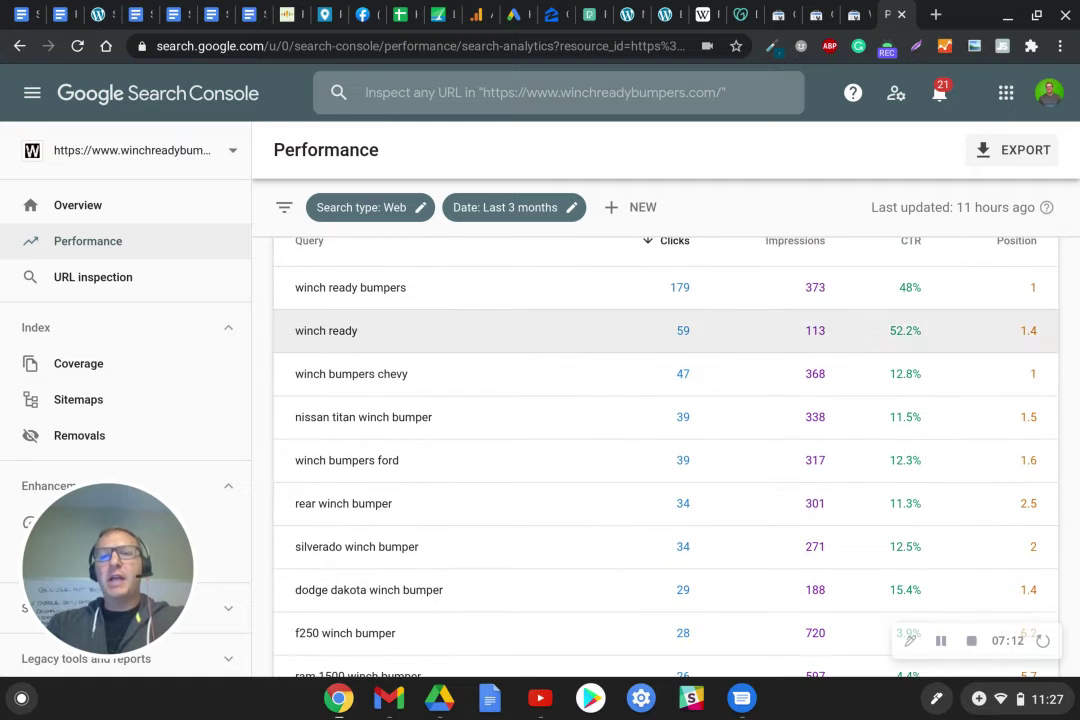
Step: View queries 11-20 on the second page of the Queries table and return to the first page
{"action": "scroll", "coordinate": [350, 455], "scroll_direction": "down", "scroll_amount": 2}
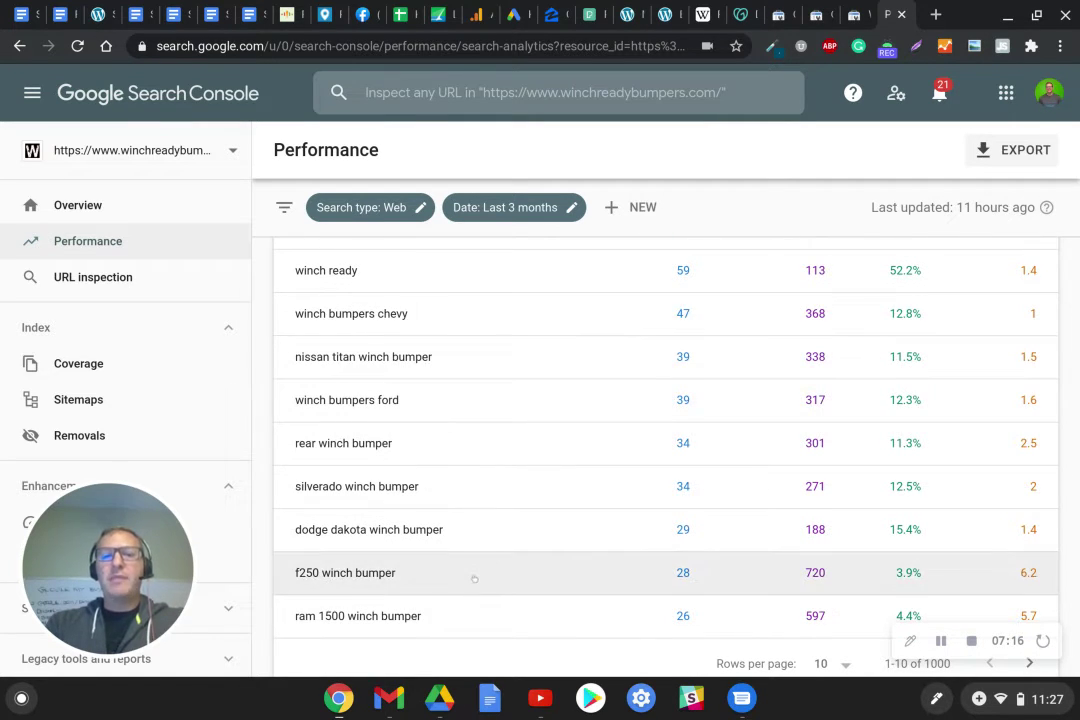
{"action": "scroll", "coordinate": [491, 465], "scroll_direction": "down", "scroll_amount": 2}
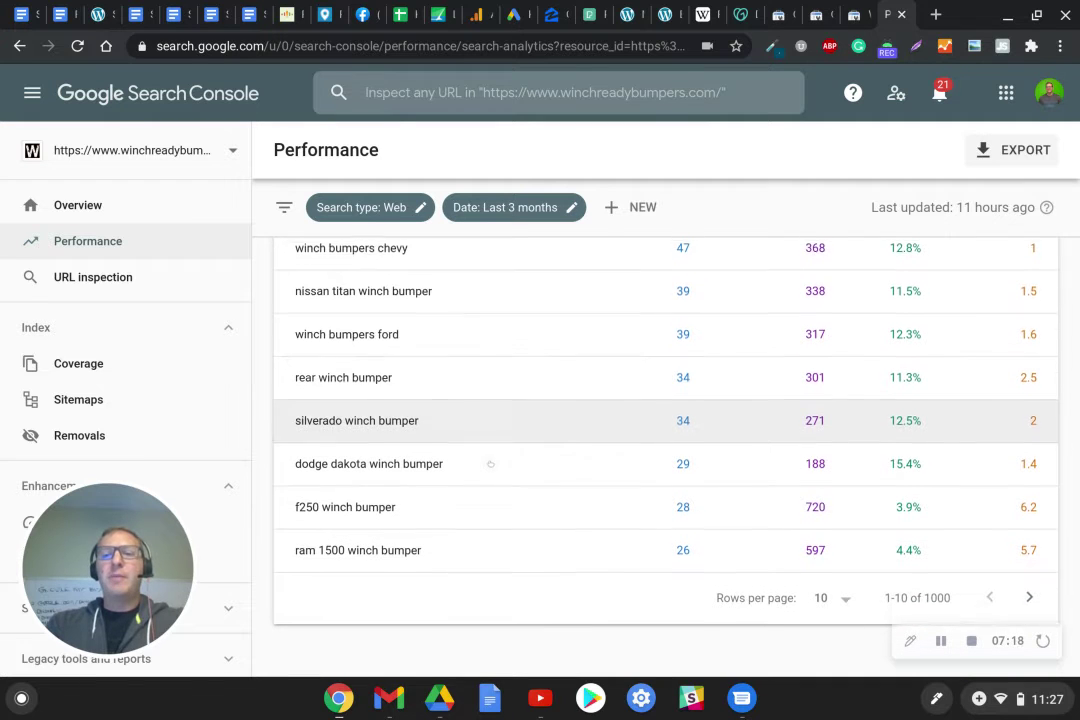
{"action": "left_click", "coordinate": [1030, 593]}
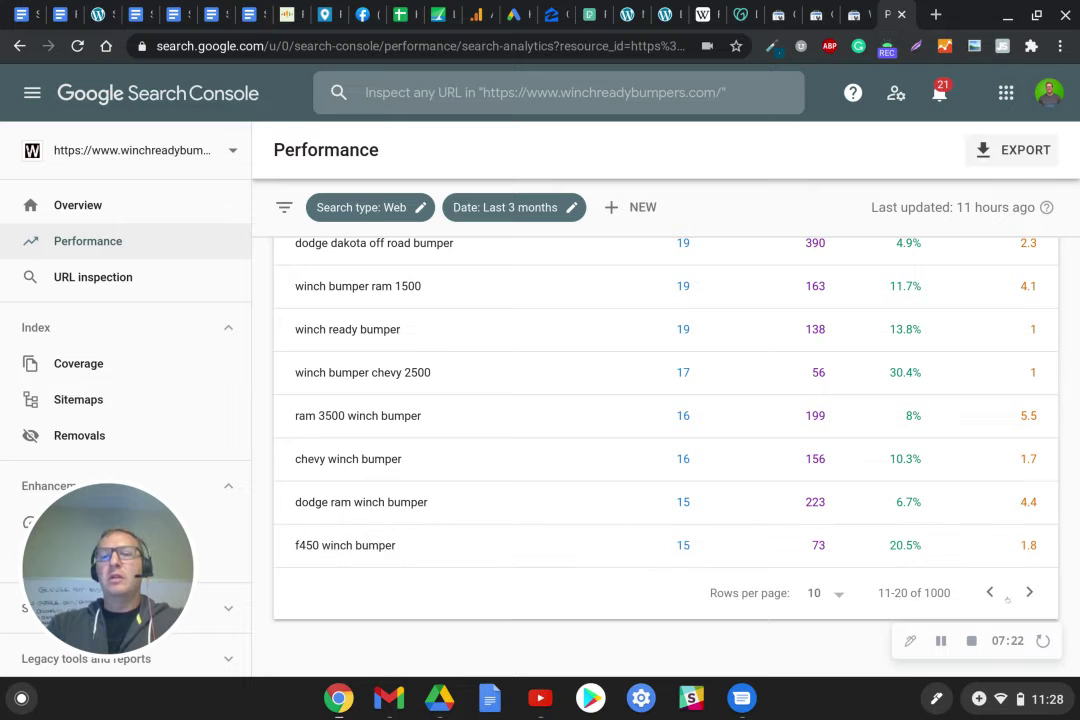
{"action": "left_click", "coordinate": [990, 593]}
Step: Sort the Queries table by position in ascending order
{"action": "scroll", "coordinate": [882, 475], "scroll_direction": "up", "scroll_amount": 3}
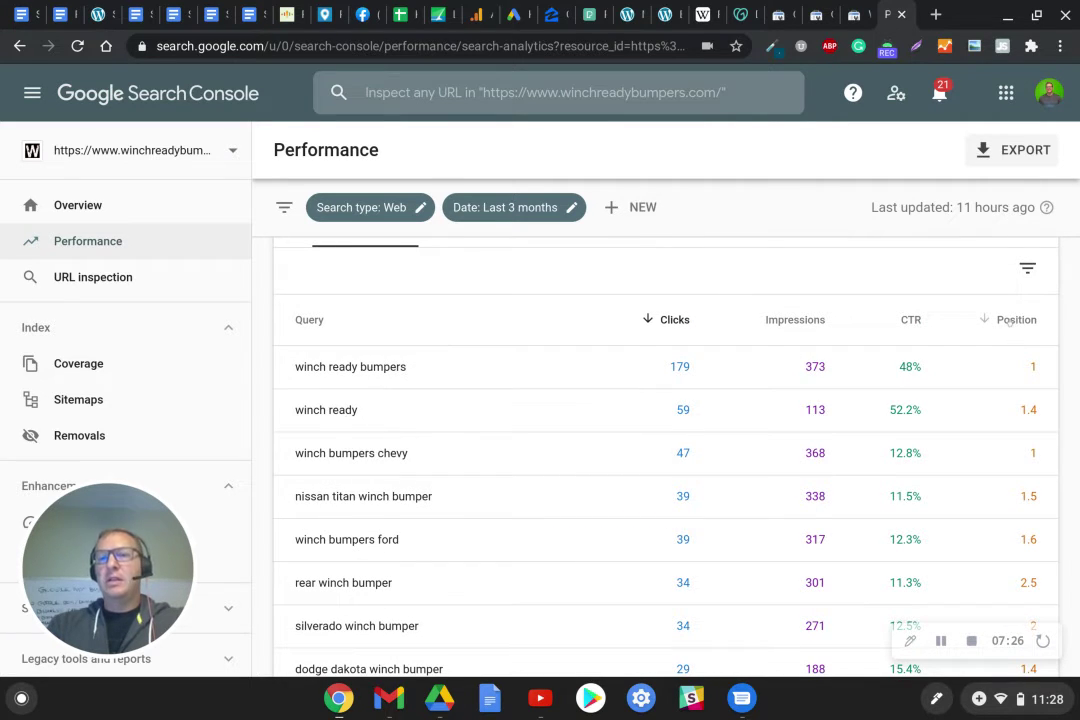
{"action": "left_click", "coordinate": [1010, 320]}
{"action": "left_click", "coordinate": [1008, 320]}
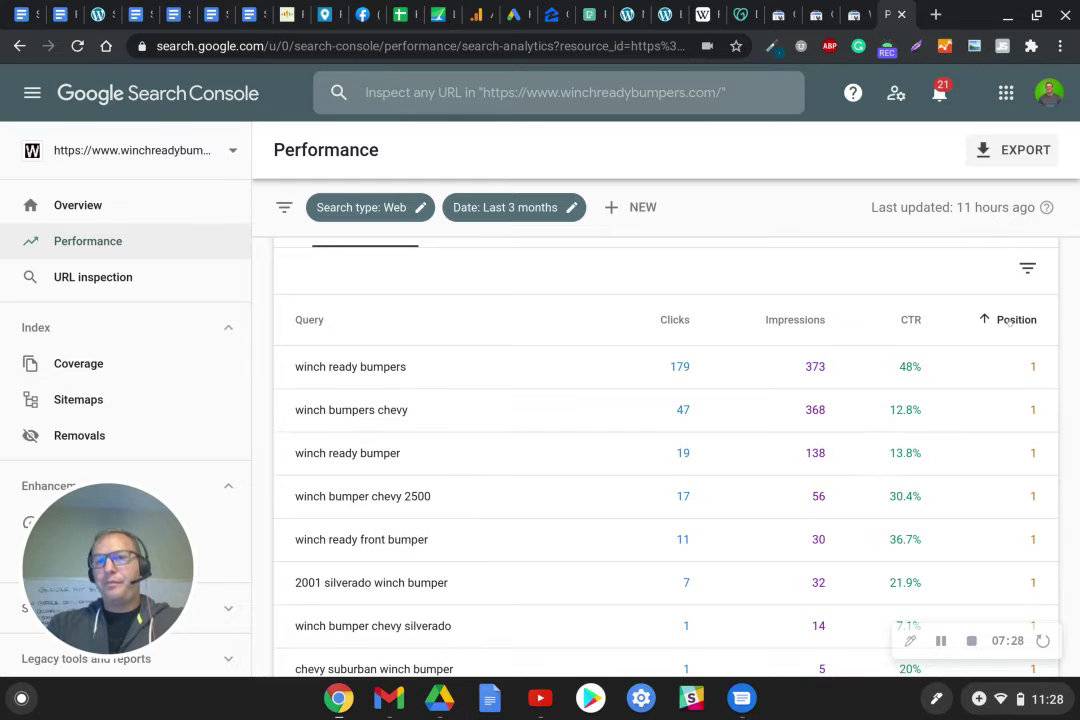
Step: Examine the first ten position-sorted queries, from "winch ready bumpers" down to "bumper bars", comparing their clicks, impressions and CTR
{"action": "scroll", "coordinate": [740, 408], "scroll_direction": "down", "scroll_amount": 1}
{"action": "scroll", "coordinate": [740, 408], "scroll_direction": "up", "scroll_amount": 2}
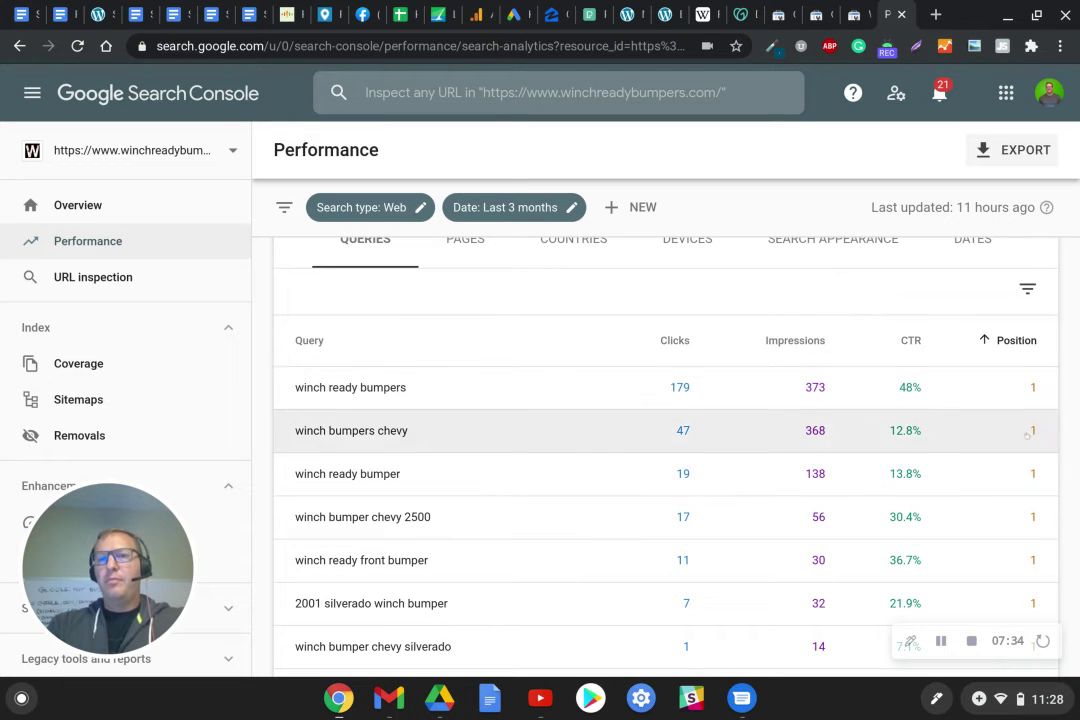
{"action": "scroll", "coordinate": [1030, 475], "scroll_direction": "down", "scroll_amount": 2}
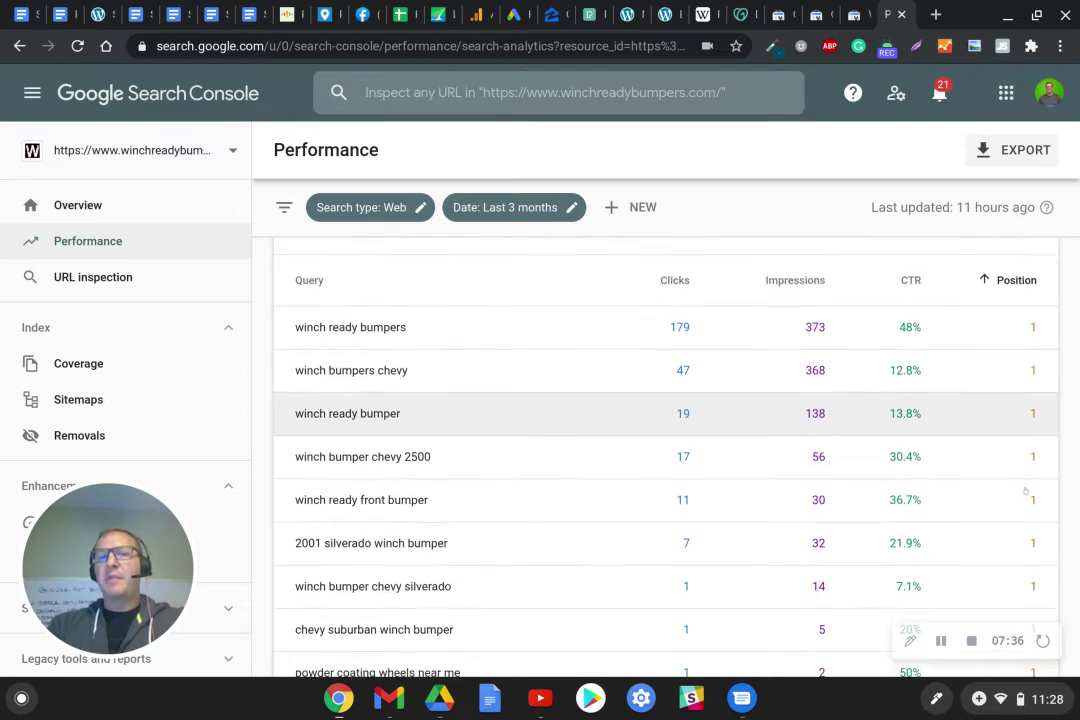
{"action": "scroll", "coordinate": [1026, 520], "scroll_direction": "down", "scroll_amount": 3}
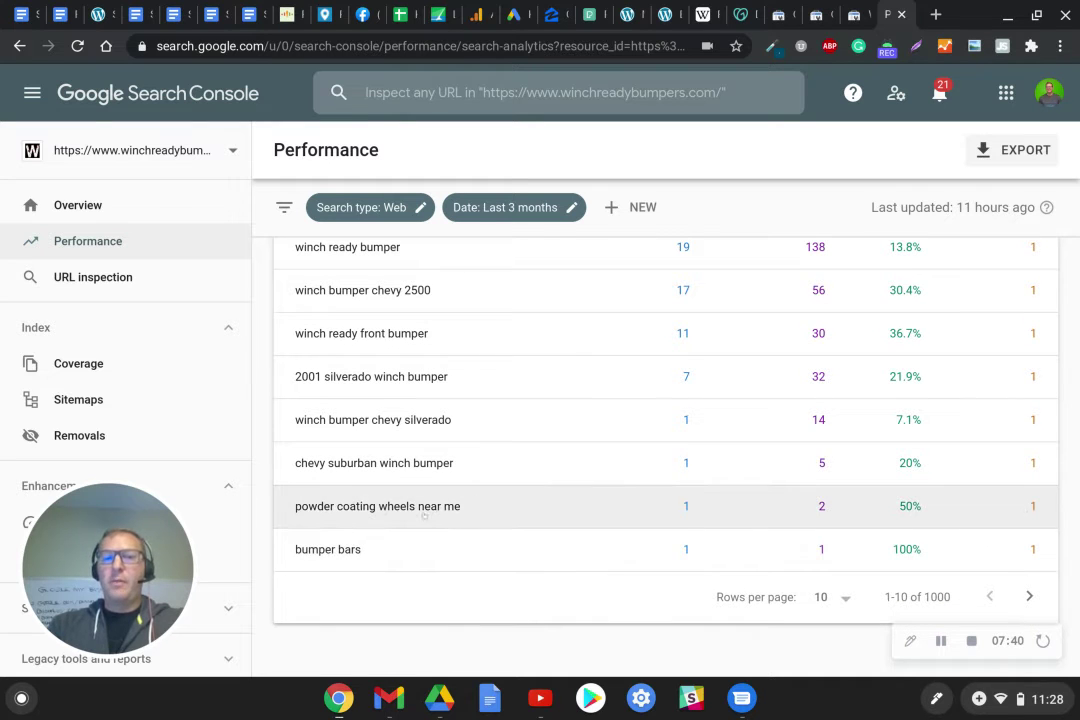
{"action": "scroll", "coordinate": [1035, 510], "scroll_direction": "up", "scroll_amount": 2}
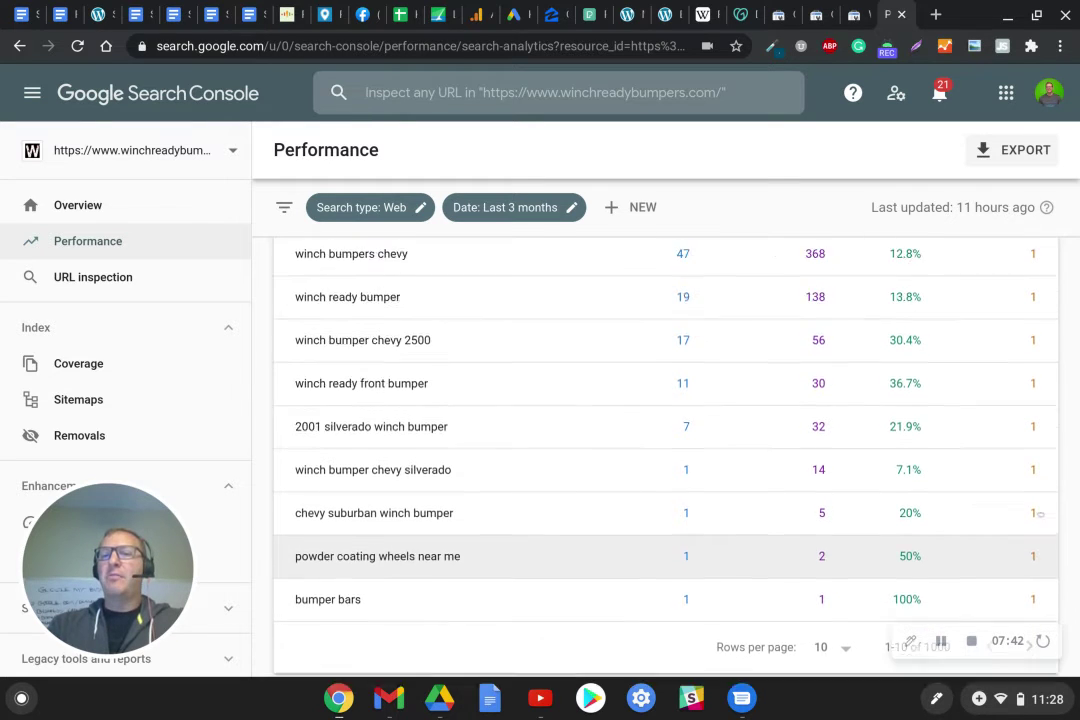
{"action": "scroll", "coordinate": [1040, 514], "scroll_direction": "down", "scroll_amount": 2}
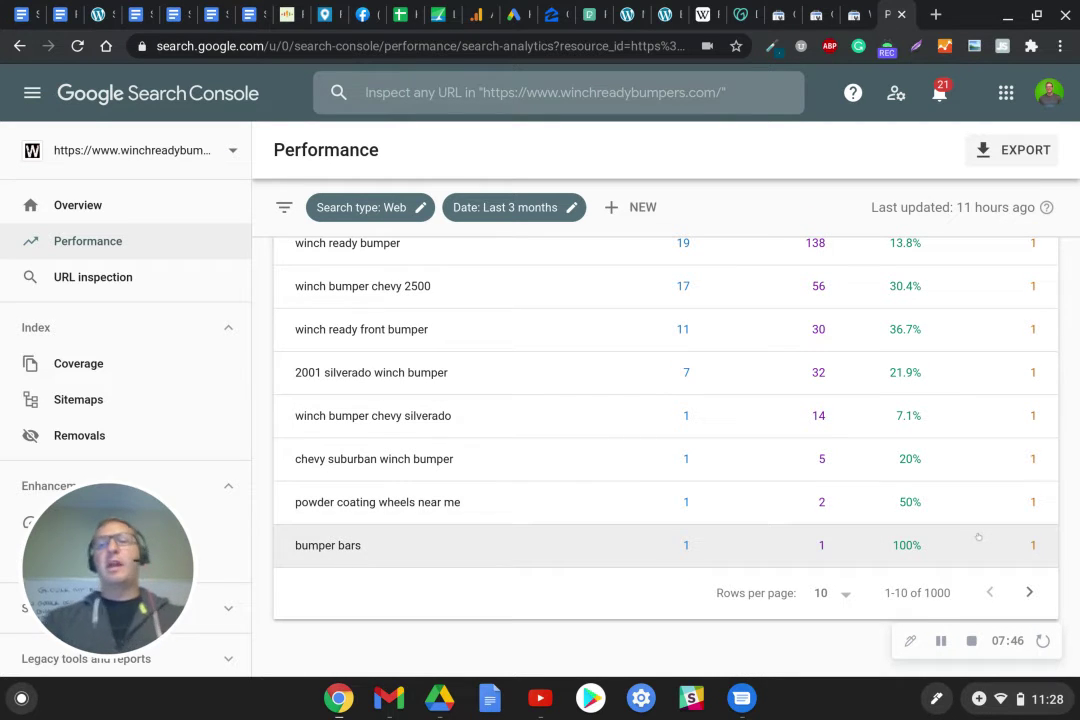
Step: Page forward through the position-sorted Queries table to rows 171-180
{"action": "left_click", "coordinate": [1028, 593]}
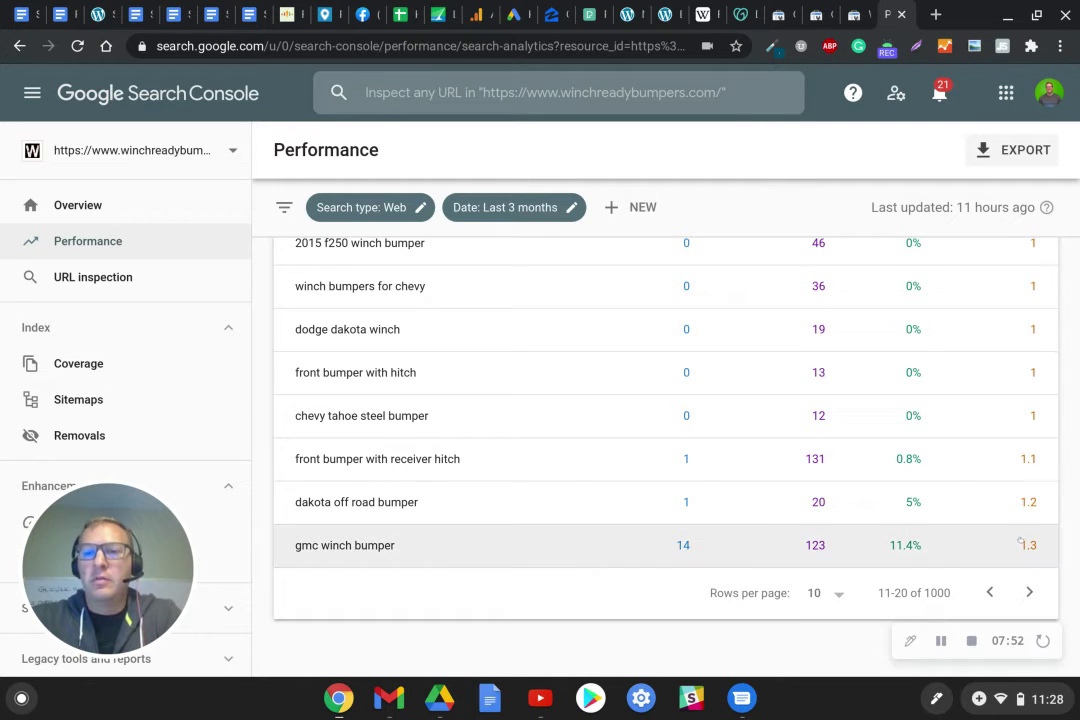
{"action": "triple_click", "coordinate": [1029, 593]}
{"action": "double_click", "coordinate": [1029, 593]}
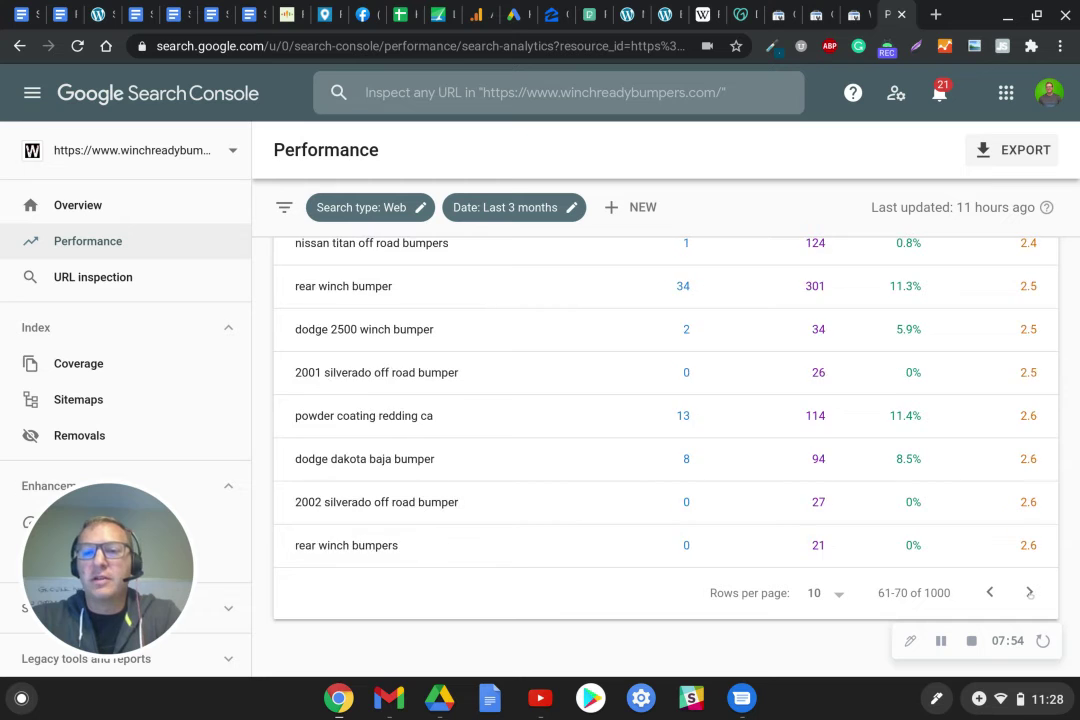
{"action": "double_click", "coordinate": [1029, 593]}
{"action": "double_click", "coordinate": [1029, 593]}
{"action": "triple_click", "coordinate": [1029, 593]}
{"action": "triple_click", "coordinate": [1029, 593]}
{"action": "left_click", "coordinate": [1029, 593]}
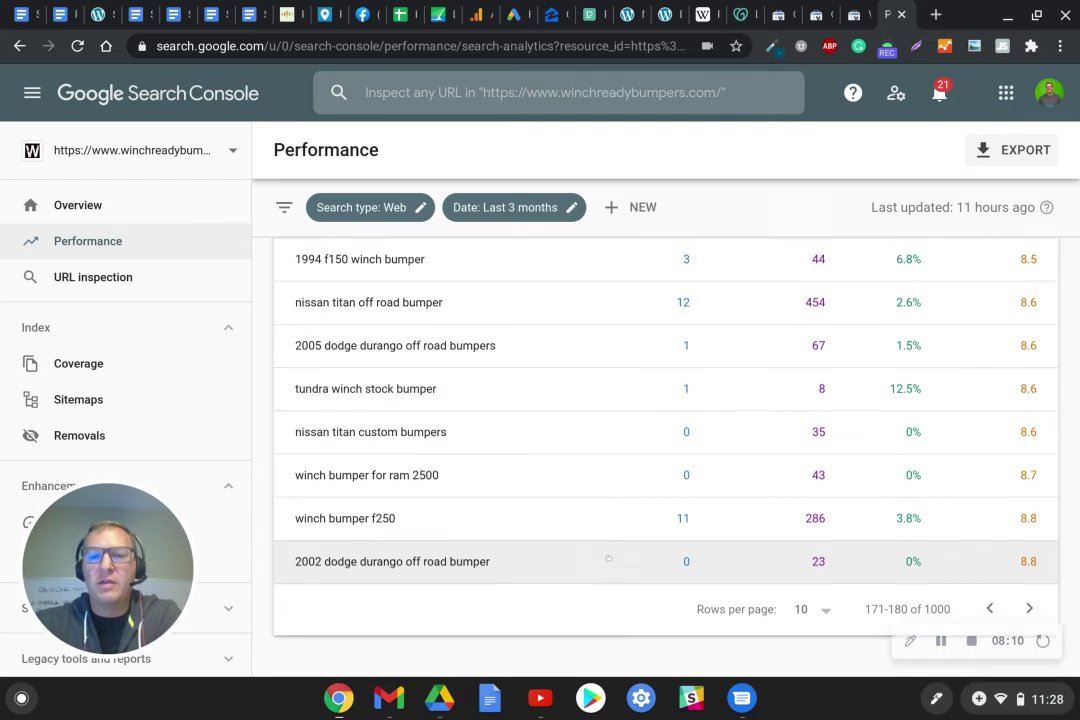
Step: Examine the clicks, impressions and positions of queries 171-180, from "1999 dodge dakota aftermarket front bumper" to "2002 dodge durango off road bumper"
{"action": "scroll", "coordinate": [605, 555], "scroll_direction": "up", "scroll_amount": 5}
{"action": "scroll", "coordinate": [605, 555], "scroll_direction": "down", "scroll_amount": 5}
{"action": "scroll", "coordinate": [630, 560], "scroll_direction": "up", "scroll_amount": 1}
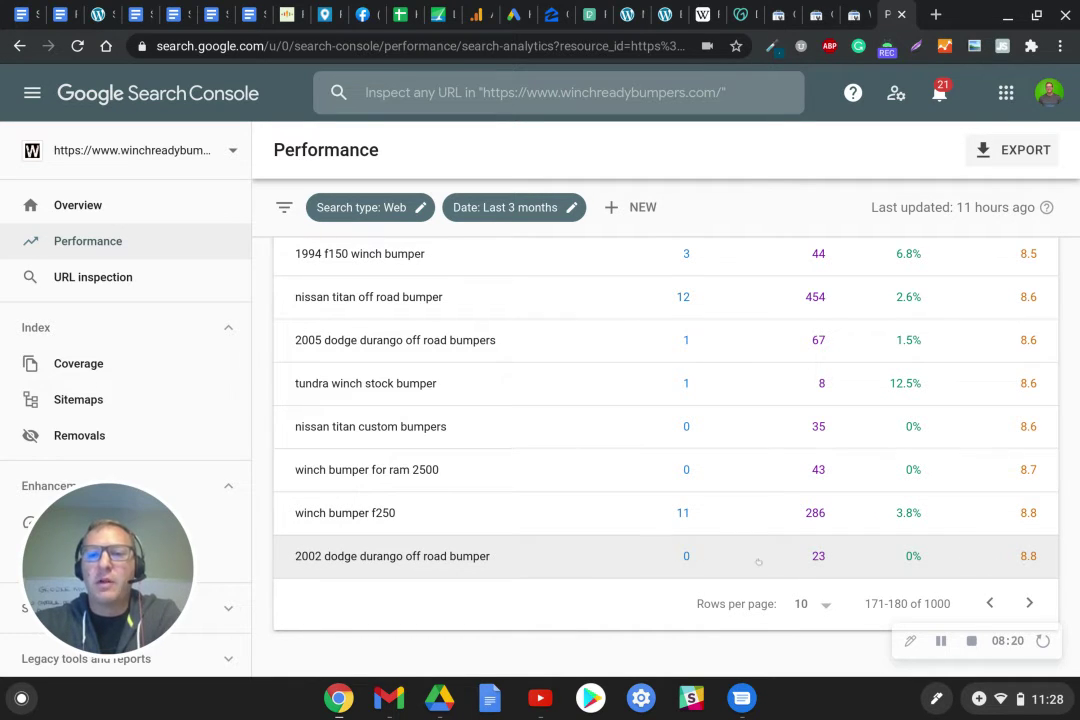
{"action": "scroll", "coordinate": [760, 563], "scroll_direction": "up", "scroll_amount": 3}
{"action": "scroll", "coordinate": [771, 566], "scroll_direction": "down", "scroll_amount": 3}
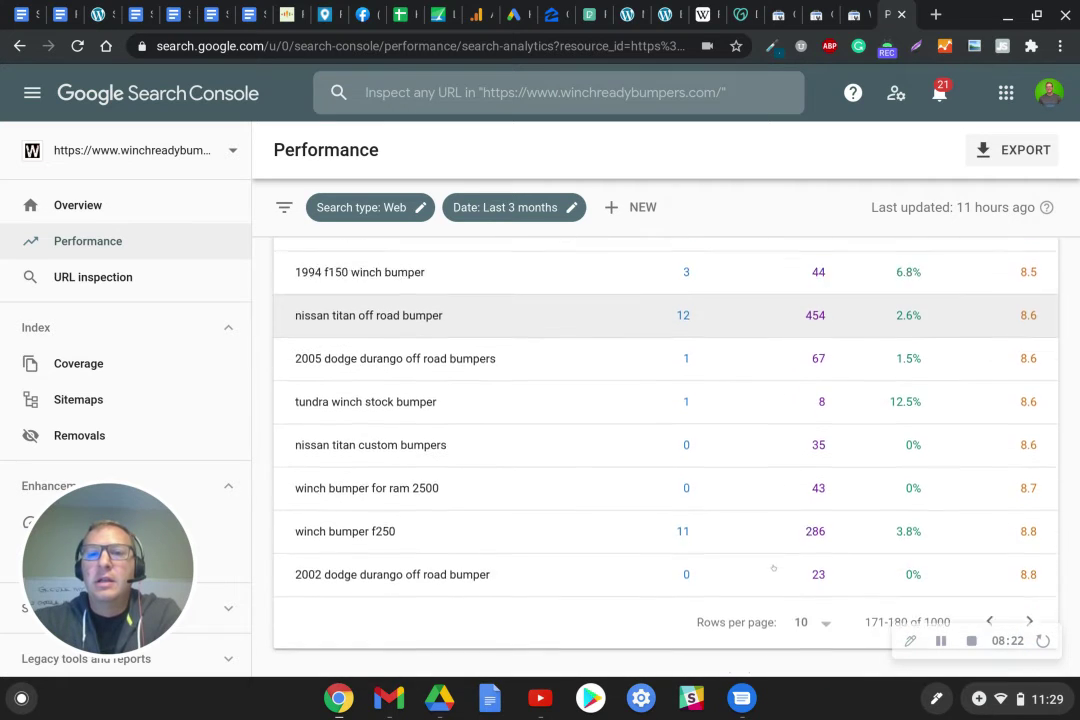
{"action": "scroll", "coordinate": [773, 568], "scroll_direction": "down", "scroll_amount": 1}
{"action": "scroll", "coordinate": [816, 550], "scroll_direction": "up", "scroll_amount": 1}
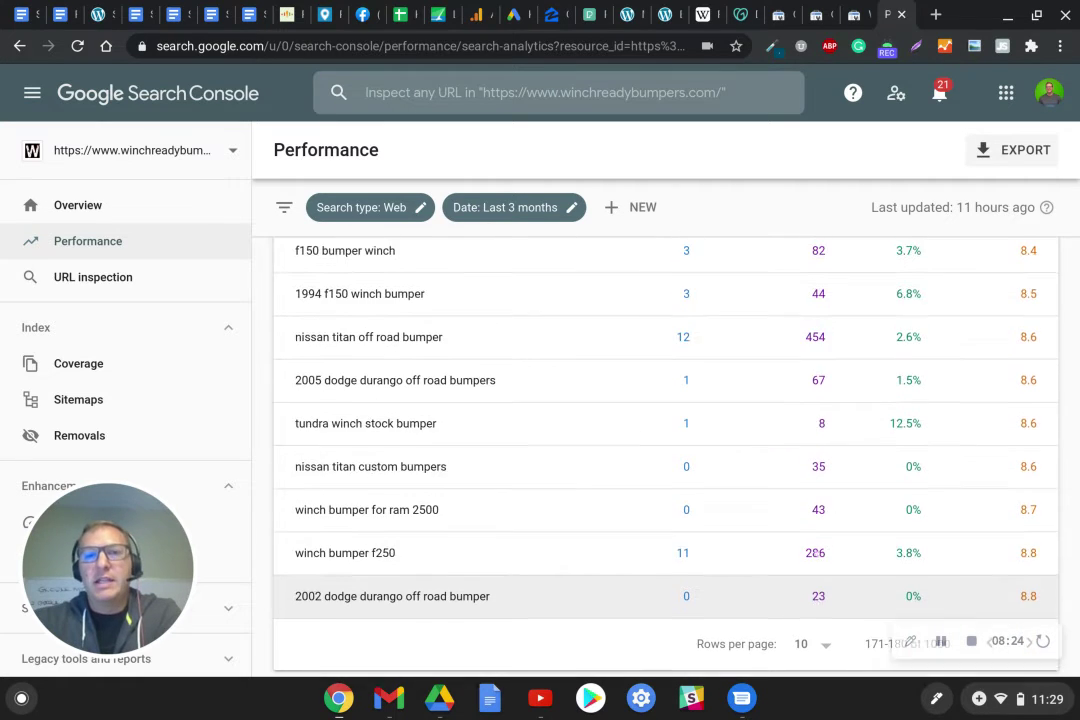
{"action": "scroll", "coordinate": [816, 550], "scroll_direction": "up", "scroll_amount": 3}
{"action": "scroll", "coordinate": [816, 550], "scroll_direction": "down", "scroll_amount": 3}
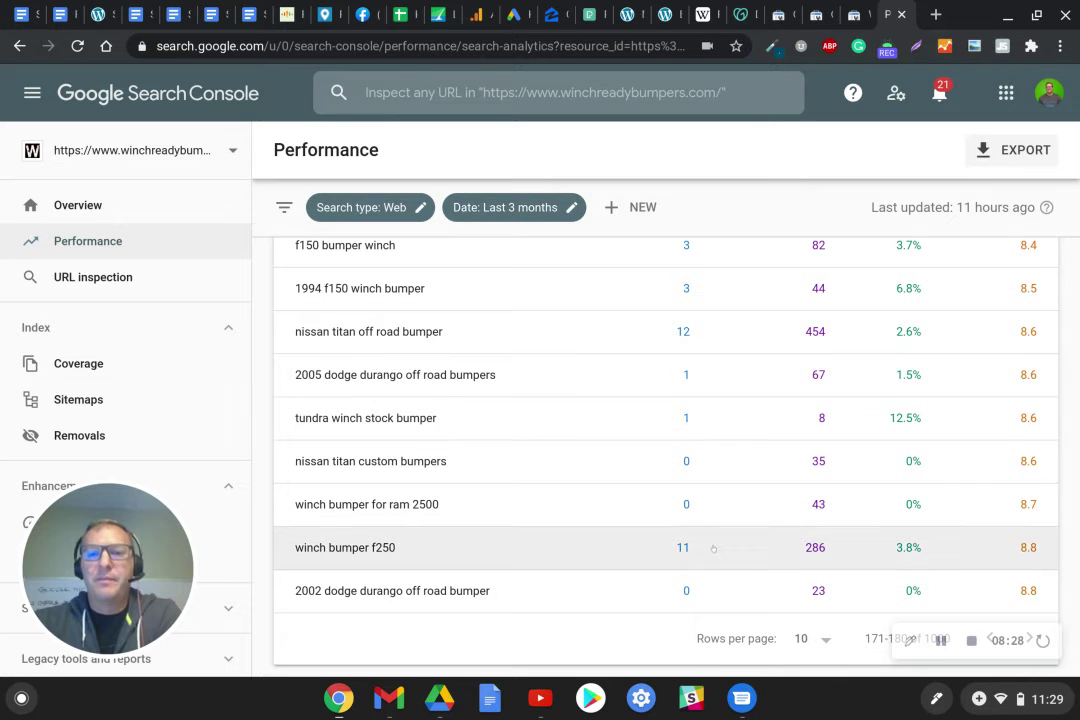
{"action": "scroll", "coordinate": [714, 560], "scroll_direction": "up", "scroll_amount": 3}
{"action": "scroll", "coordinate": [713, 548], "scroll_direction": "down", "scroll_amount": 3}
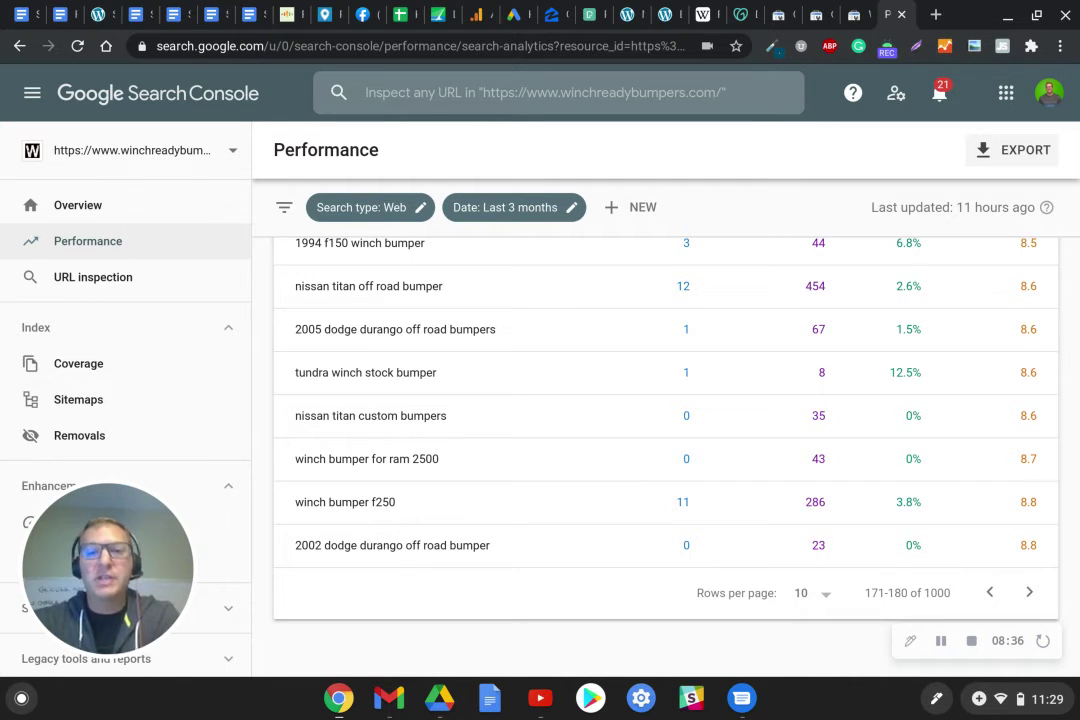
{"action": "scroll", "coordinate": [862, 541], "scroll_direction": "up", "scroll_amount": 3}
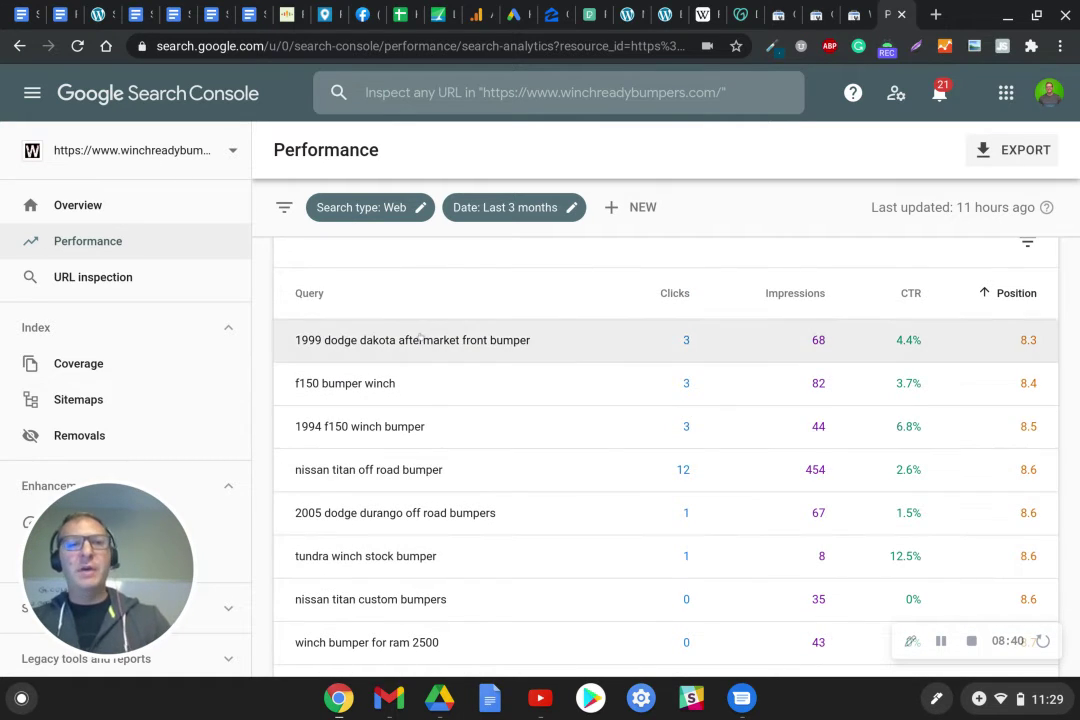
Step: Try to inspect the bare domain winchreadybumpers.com with URL inspection and dismiss the resulting dialog
{"action": "left_click", "coordinate": [83, 277]}
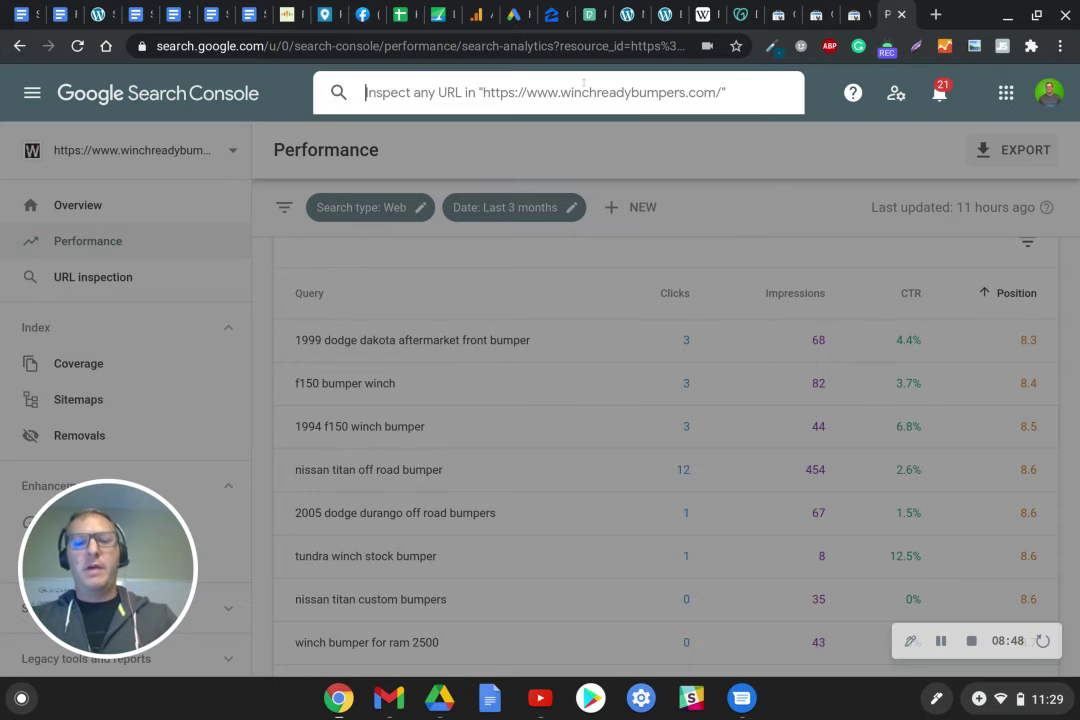
{"action": "type", "text": "win"}
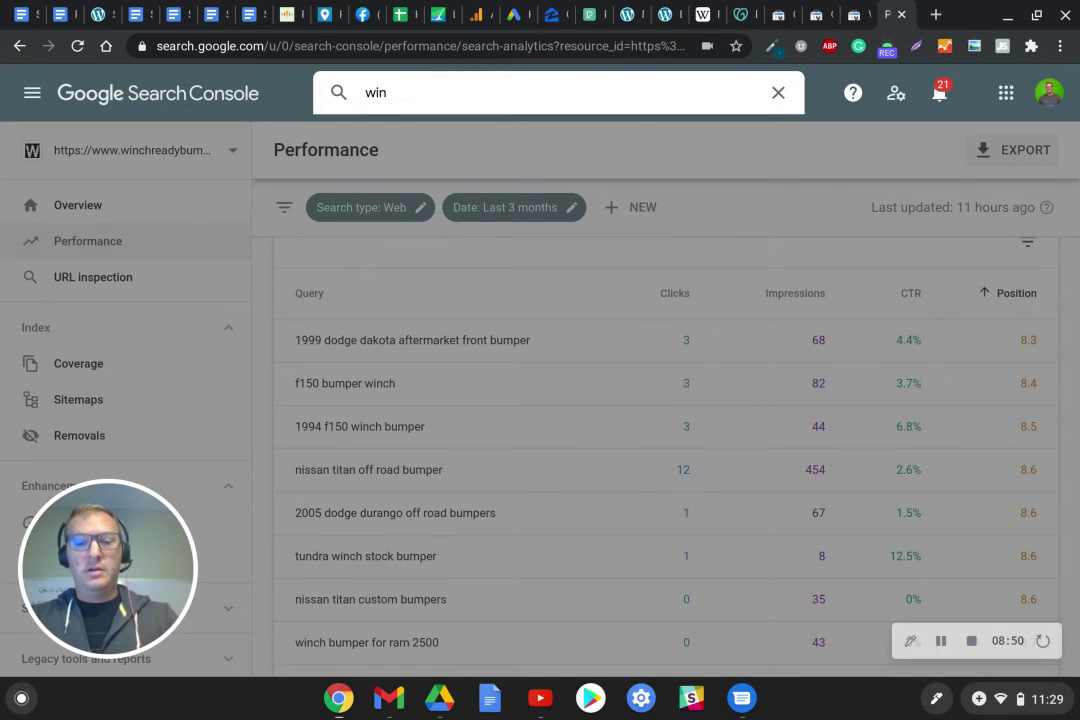
{"action": "type", "text": "chread"}
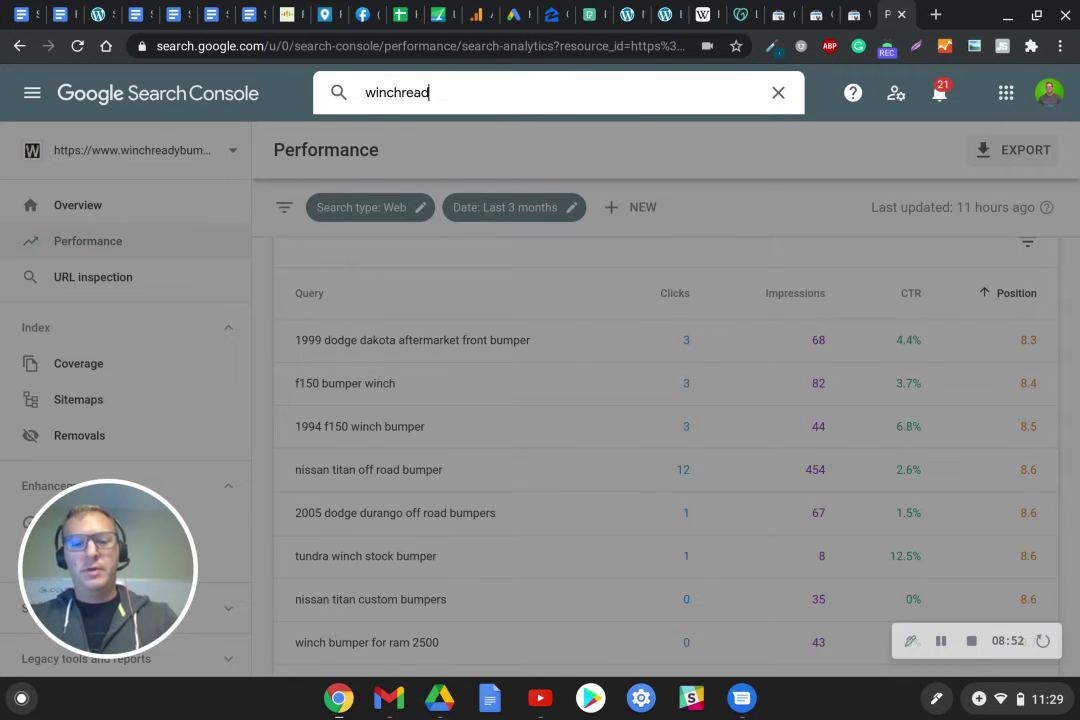
{"action": "type", "text": "ybumb"}
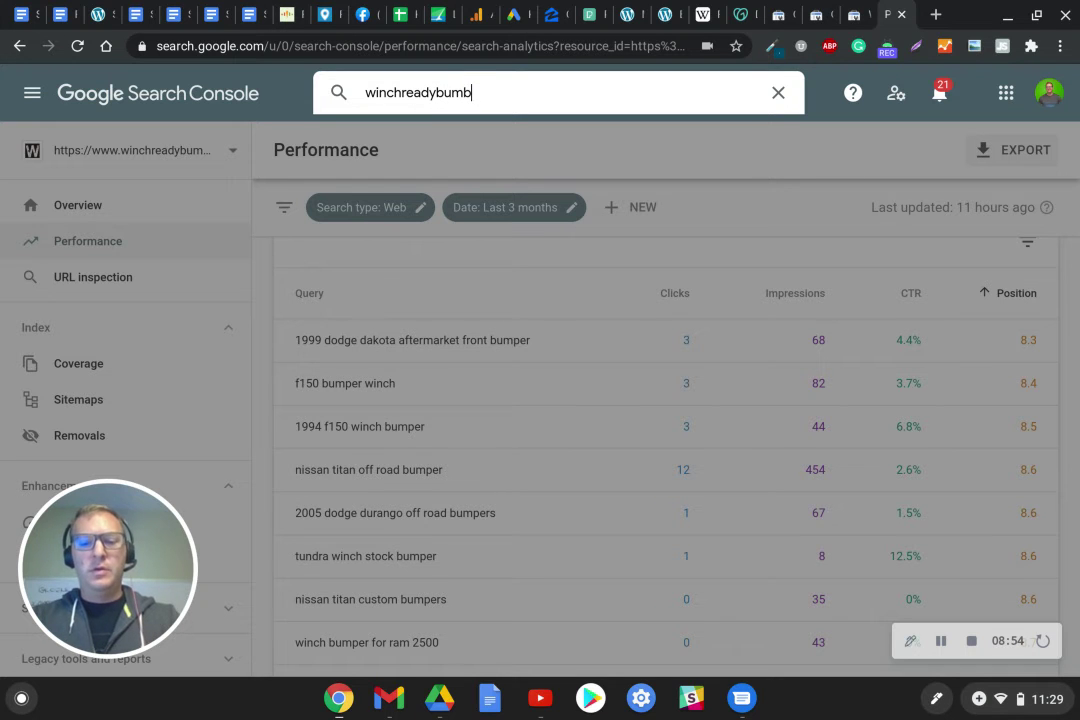
{"action": "type", "text": "pers.com"}
{"action": "key", "text": "Return"}
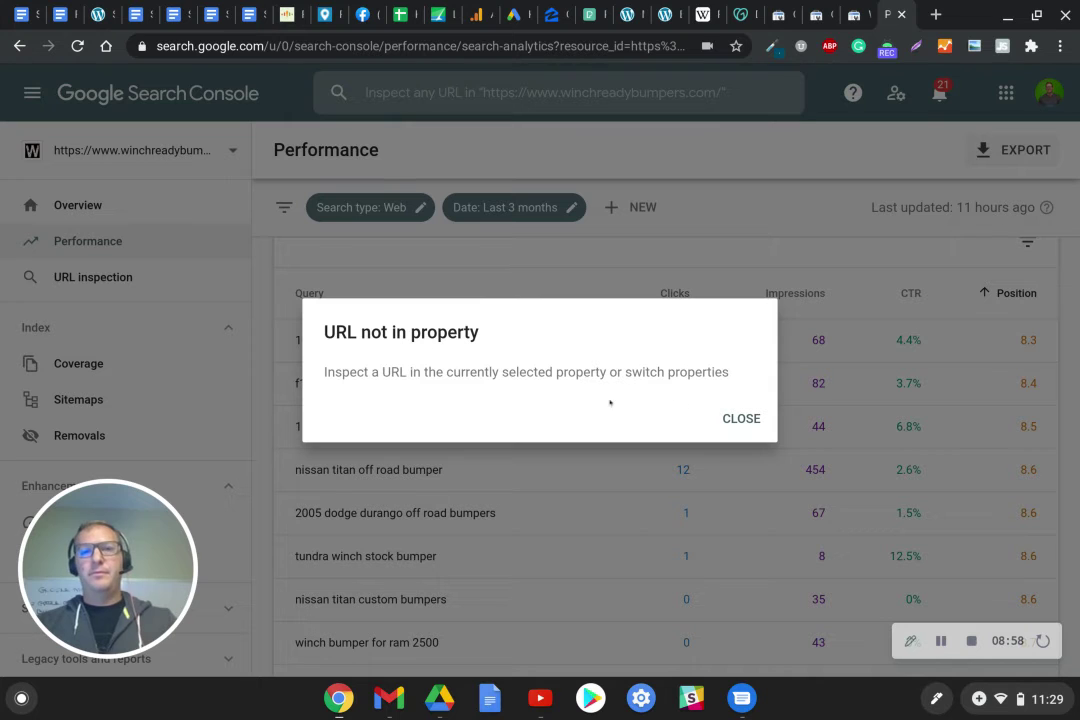
{"action": "left_click", "coordinate": [735, 427]}
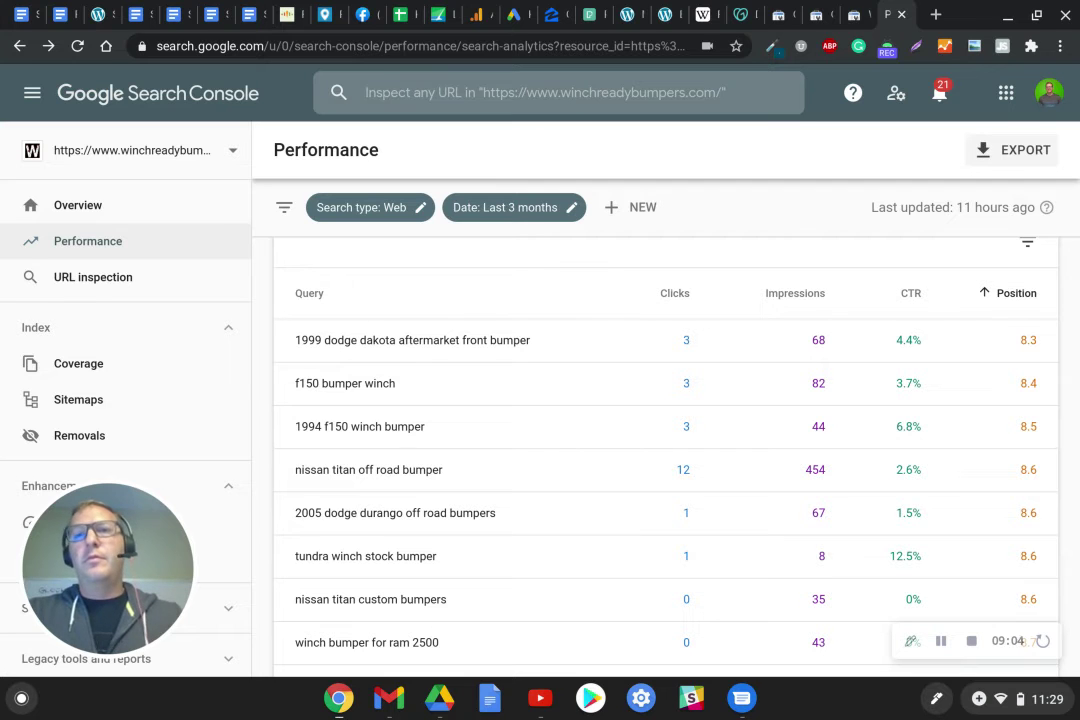
Step: Search Google for "winch ready bumpers" in a new browser tab and open the Winch Ready Bumpers website
{"action": "left_click", "coordinate": [935, 14]}
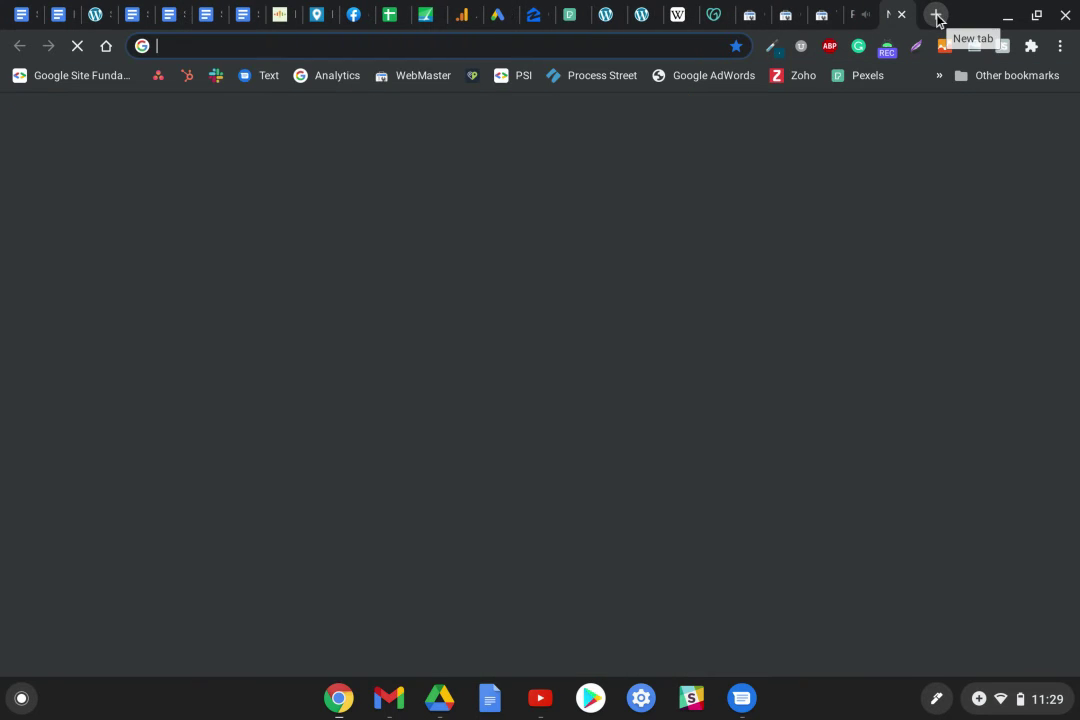
{"action": "type", "text": "winch"}
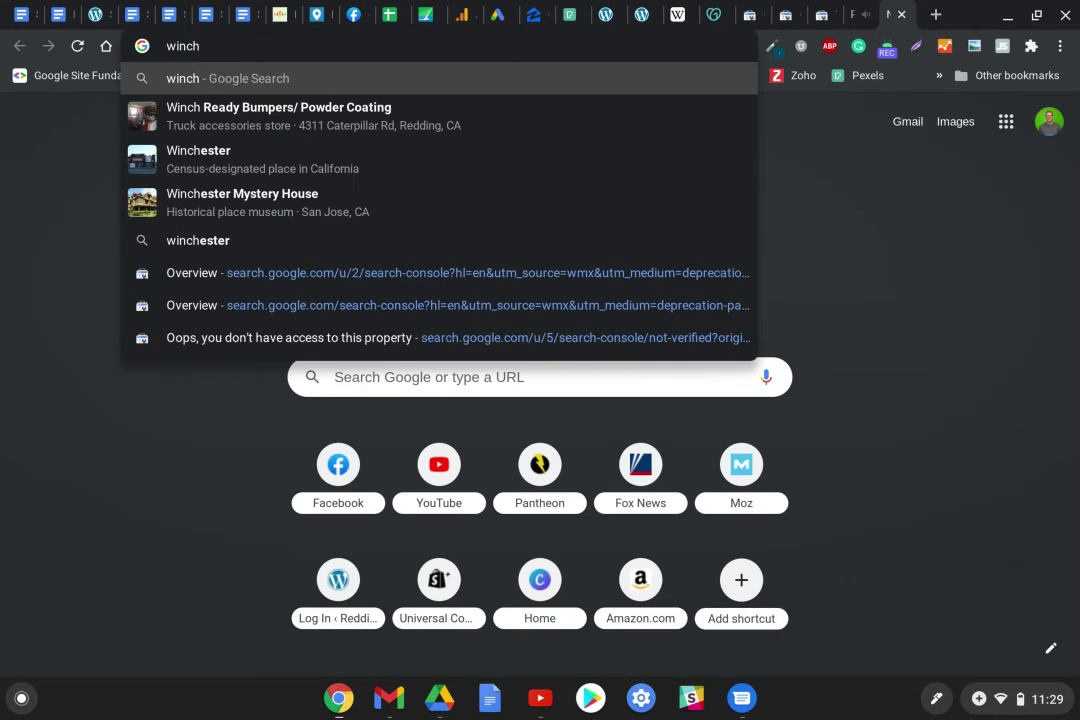
{"action": "key", "text": "Down"}
{"action": "key", "text": "Return"}
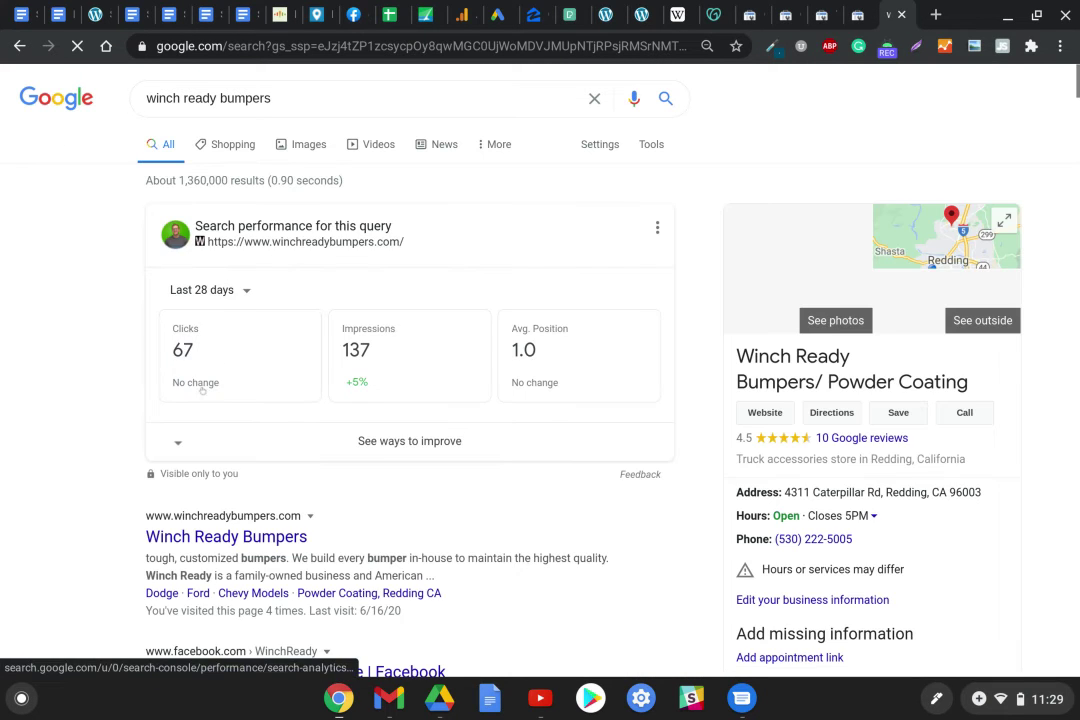
{"action": "scroll", "coordinate": [200, 380], "scroll_direction": "down", "scroll_amount": 1}
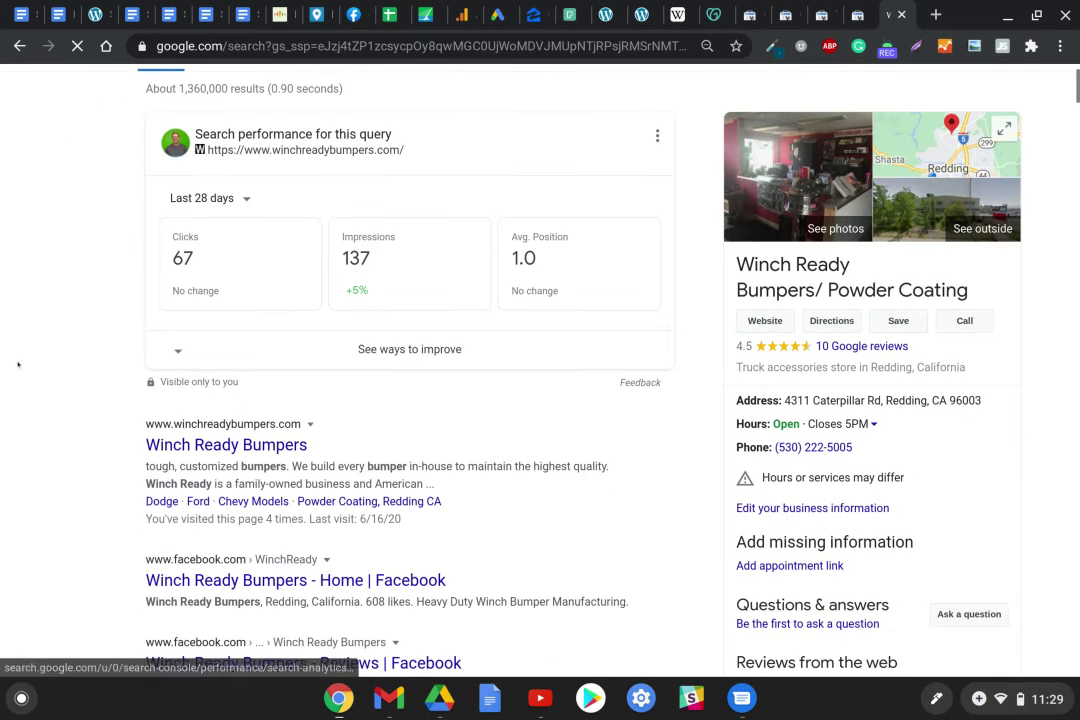
{"action": "left_click", "coordinate": [193, 446]}
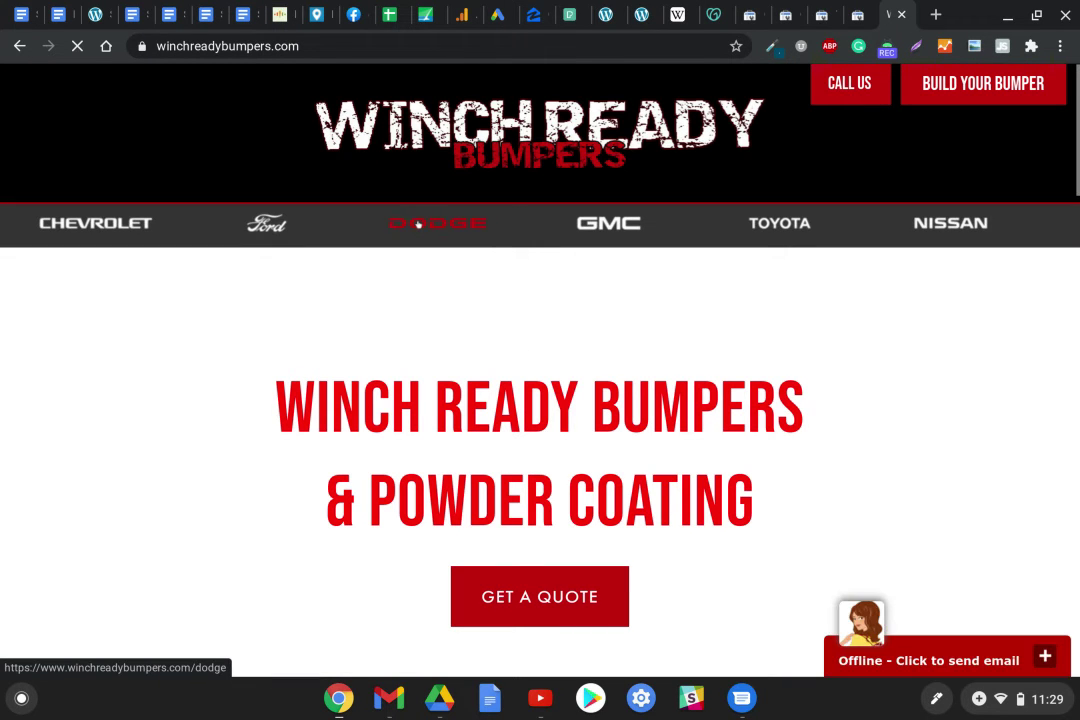
Step: Open the website's Dodge models page and copy its URL
{"action": "left_click", "coordinate": [407, 221]}
{"action": "left_click", "coordinate": [330, 55]}
{"action": "key", "text": "ctrl+c"}
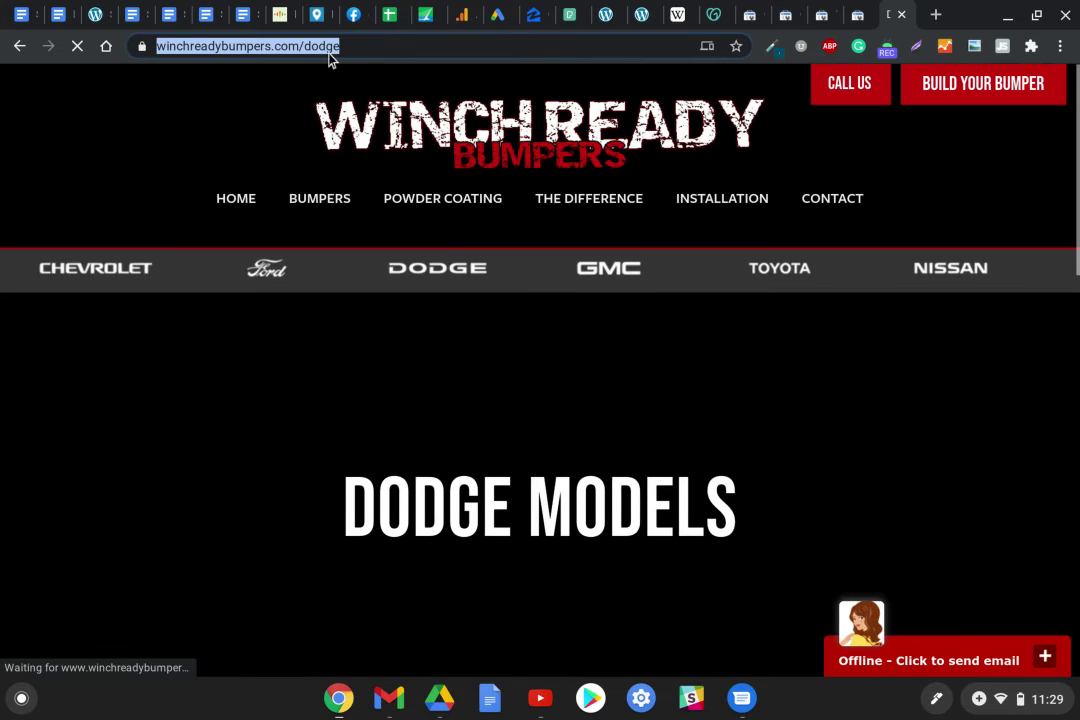
{"action": "left_click", "coordinate": [856, 26]}
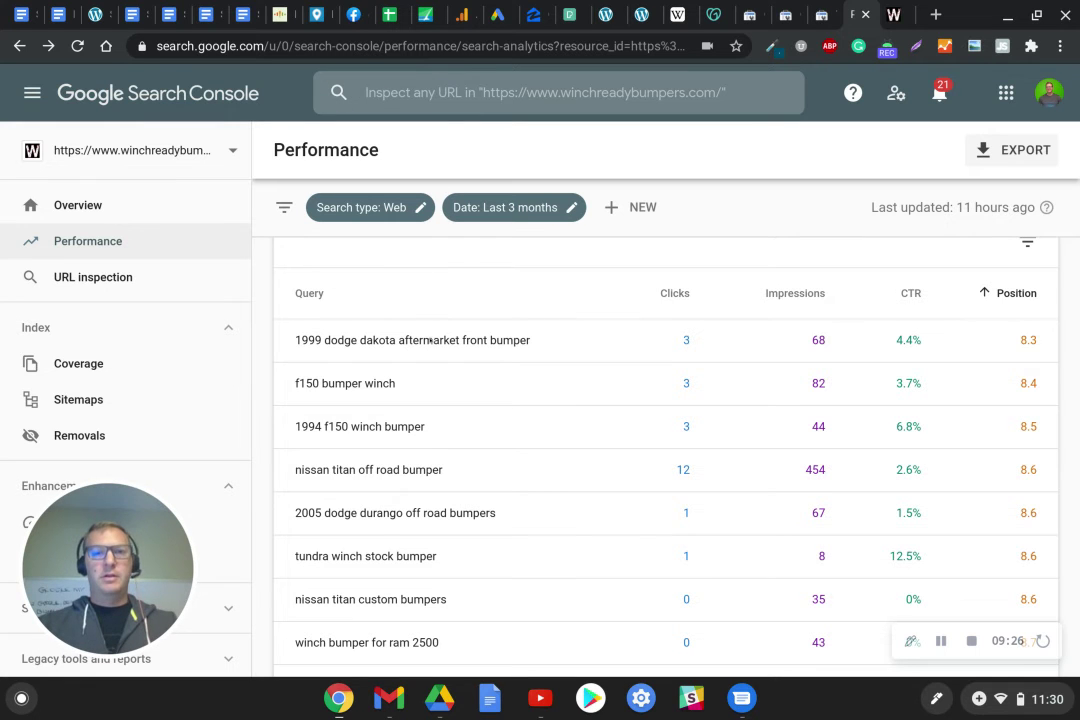
{"action": "scroll", "coordinate": [430, 340], "scroll_direction": "up", "scroll_amount": 5}
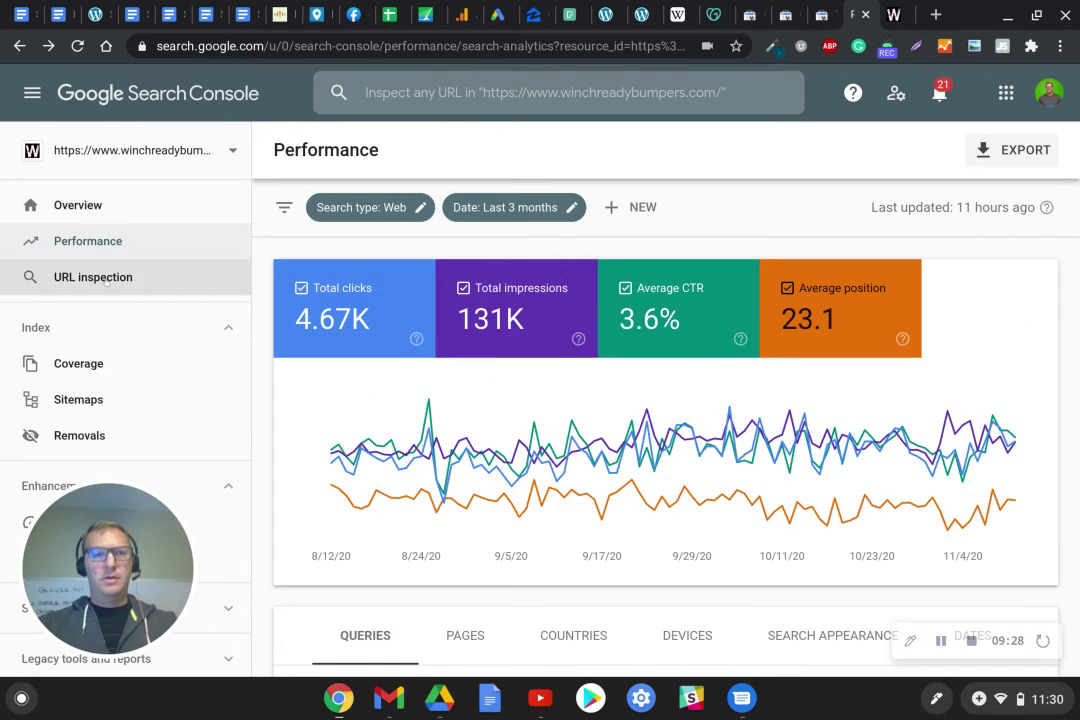
{"action": "left_click", "coordinate": [93, 277]}
{"action": "key", "text": "ctrl+v"}
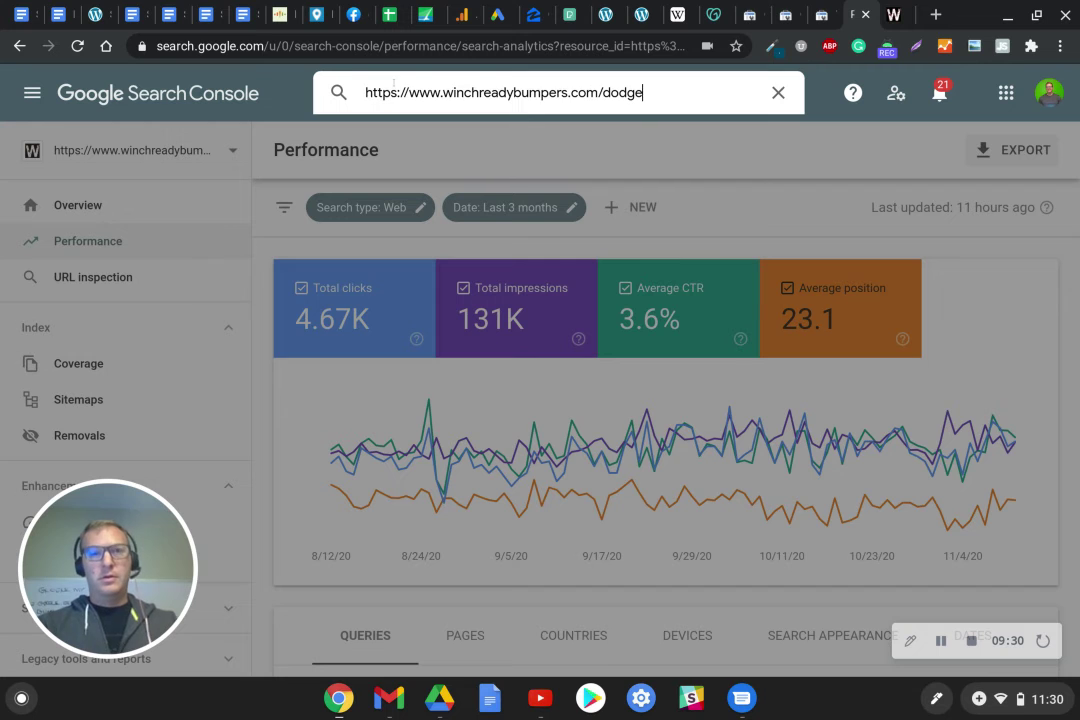
{"action": "key", "text": "Return"}
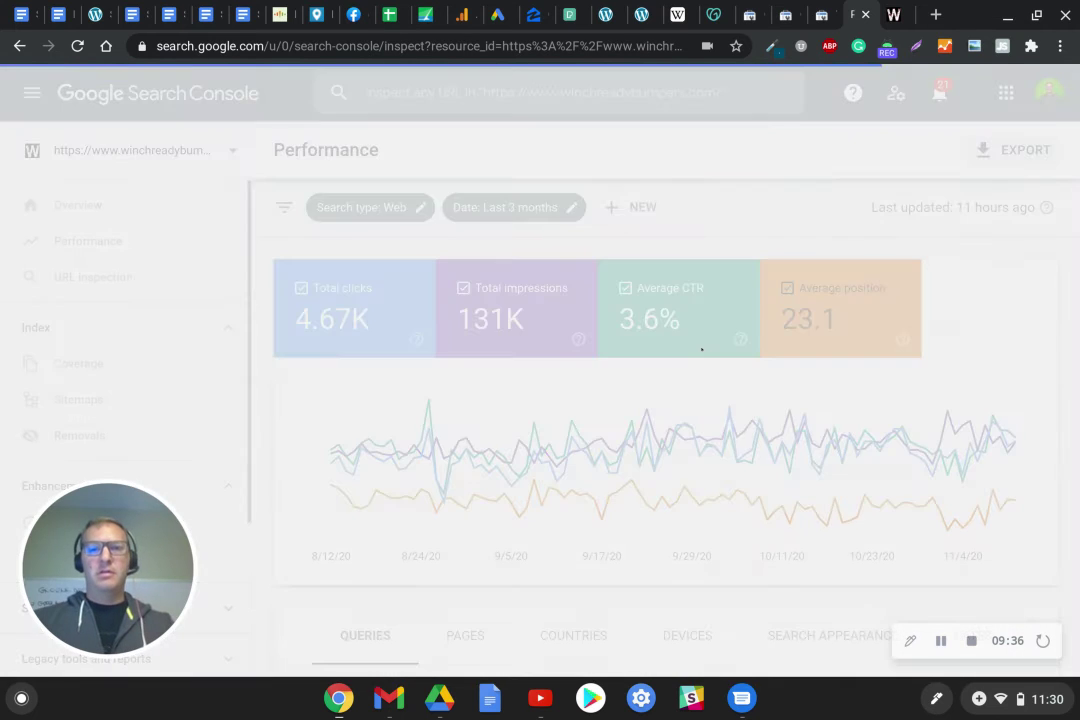
Step: Review the Dodge page's inspection results, viewing its Mobile Usability details and returning to the URL Inspection overview
{"action": "scroll", "coordinate": [612, 300], "scroll_direction": "down", "scroll_amount": 1}
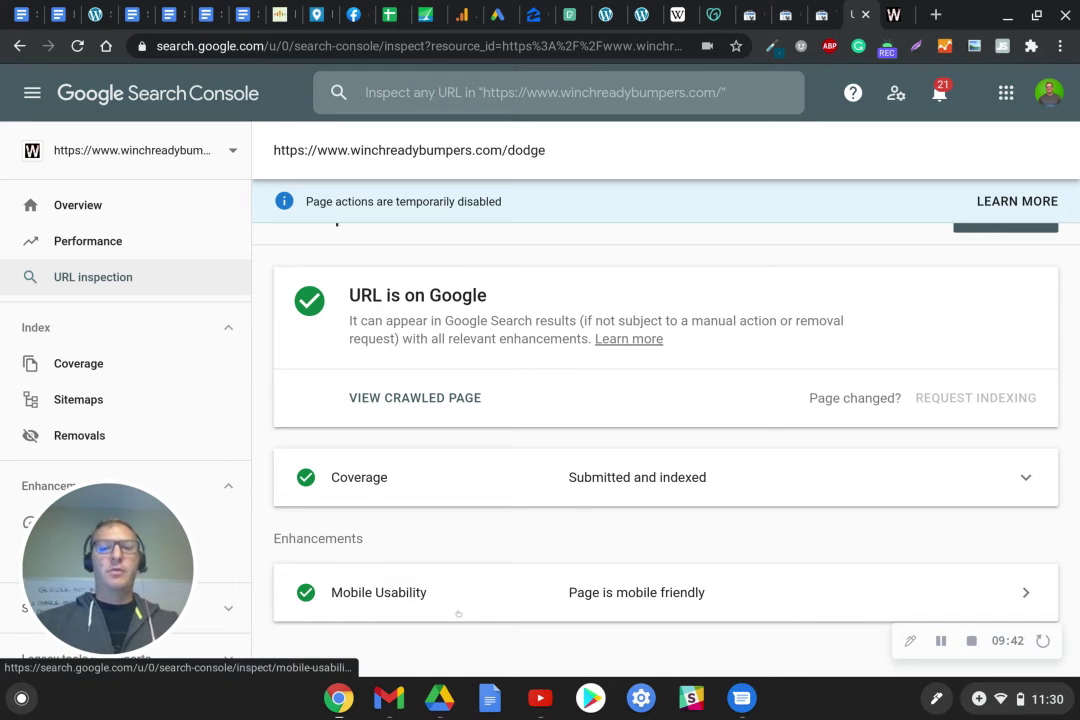
{"action": "left_click", "coordinate": [408, 594]}
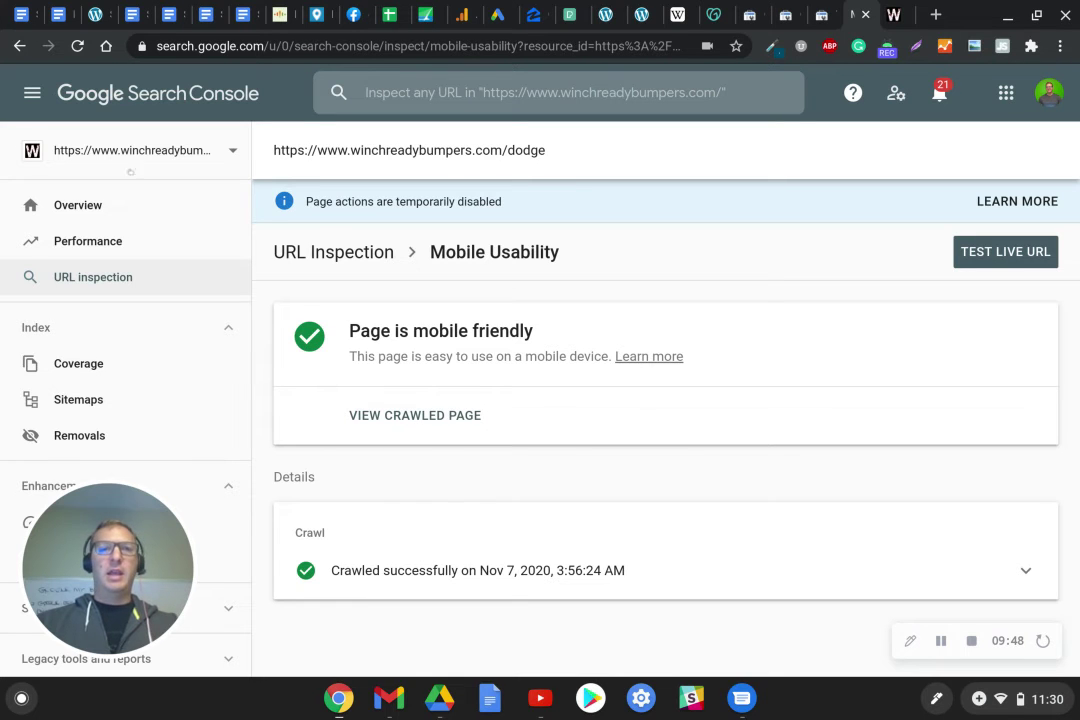
{"action": "left_click", "coordinate": [19, 45]}
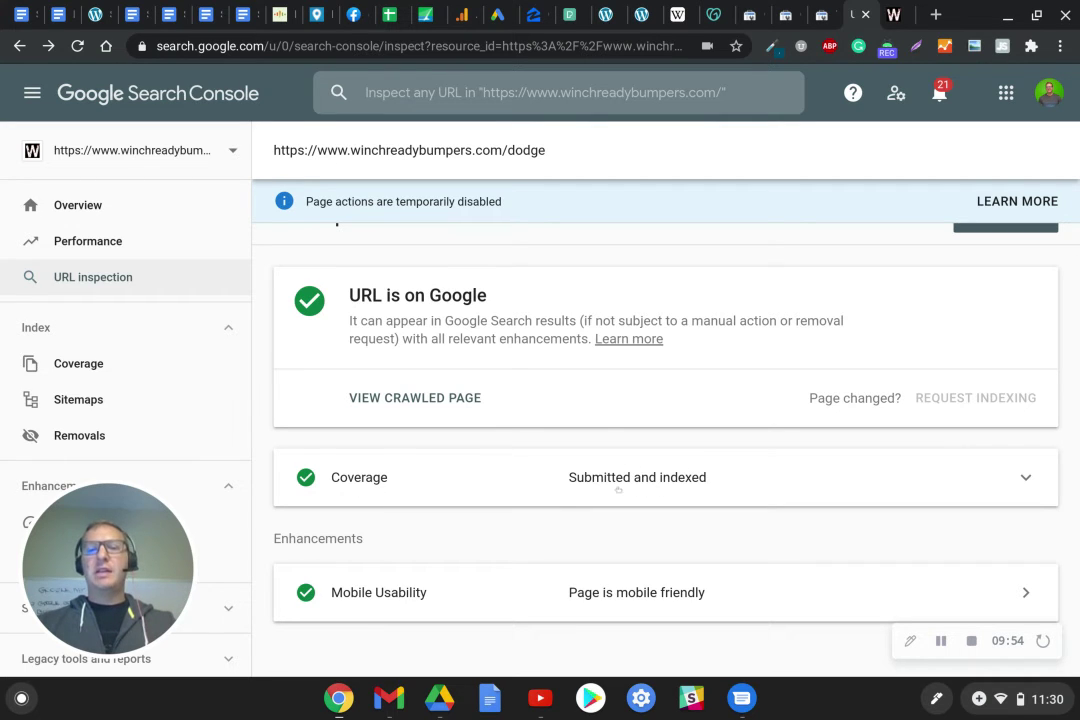
{"action": "scroll", "coordinate": [299, 375], "scroll_direction": "up", "scroll_amount": 1}
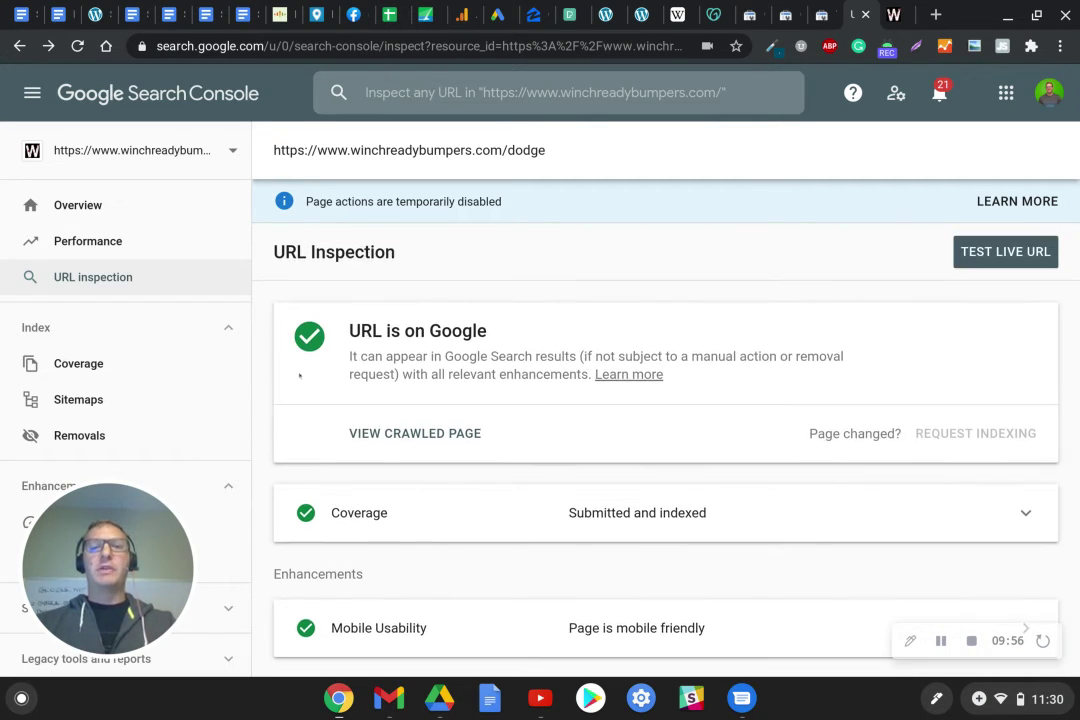
{"action": "scroll", "coordinate": [314, 428], "scroll_direction": "down", "scroll_amount": 1}
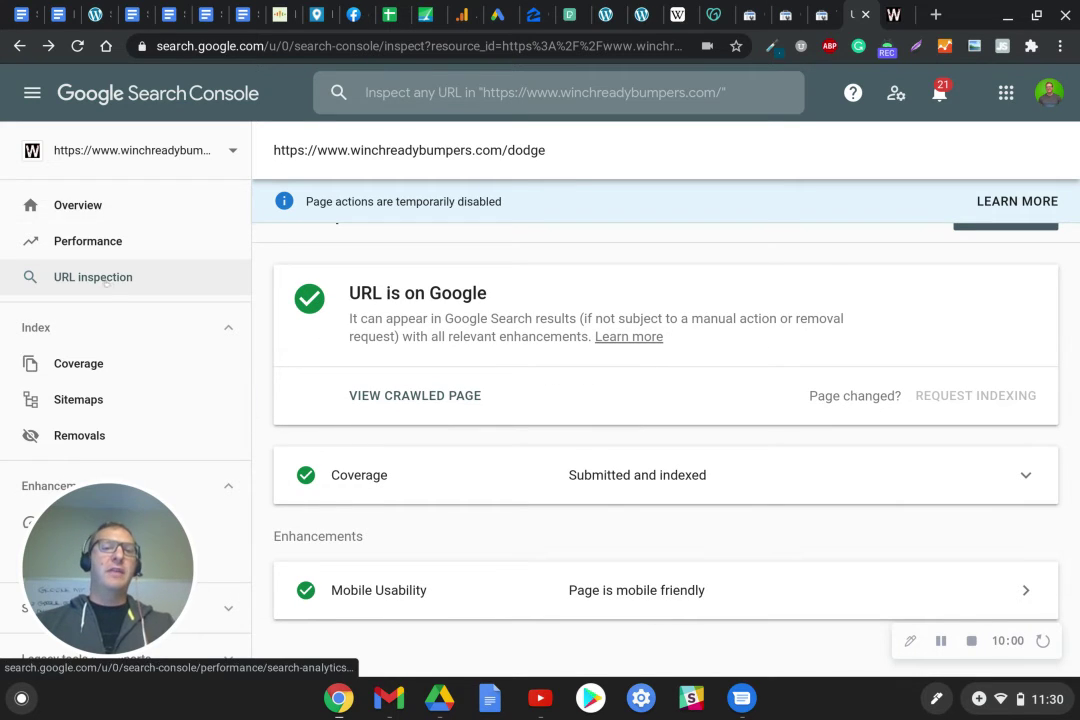
Step: Open the Core Web Vitals report and review its Mobile and Desktop charts of poor, needs-improvement and good URLs
{"action": "scroll", "coordinate": [128, 300], "scroll_direction": "down", "scroll_amount": 3}
{"action": "scroll", "coordinate": [128, 300], "scroll_direction": "down", "scroll_amount": 2}
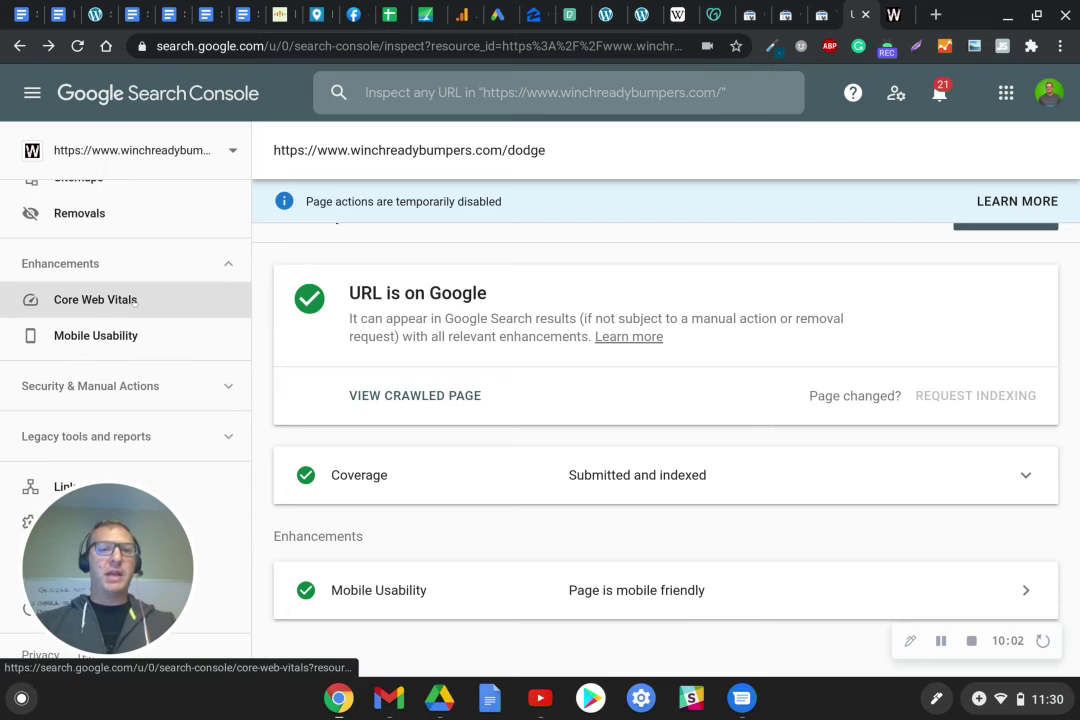
{"action": "left_click", "coordinate": [96, 300]}
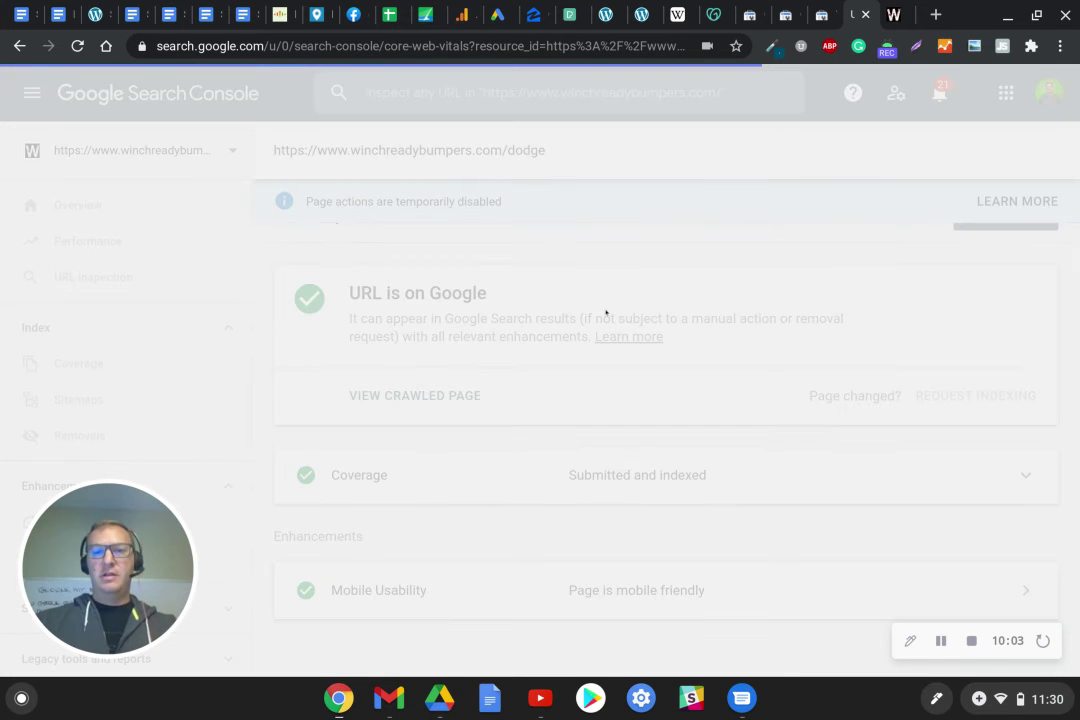
{"action": "scroll", "coordinate": [640, 330], "scroll_direction": "down", "scroll_amount": 1}
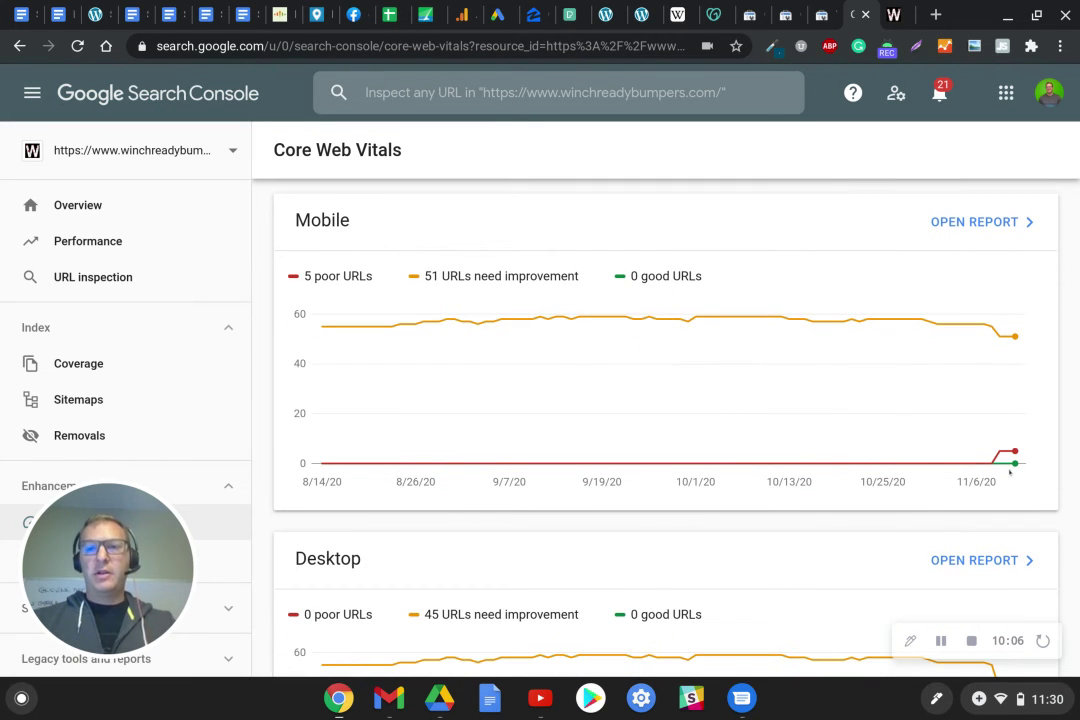
{"action": "mouse_move", "coordinate": [1015, 390]}
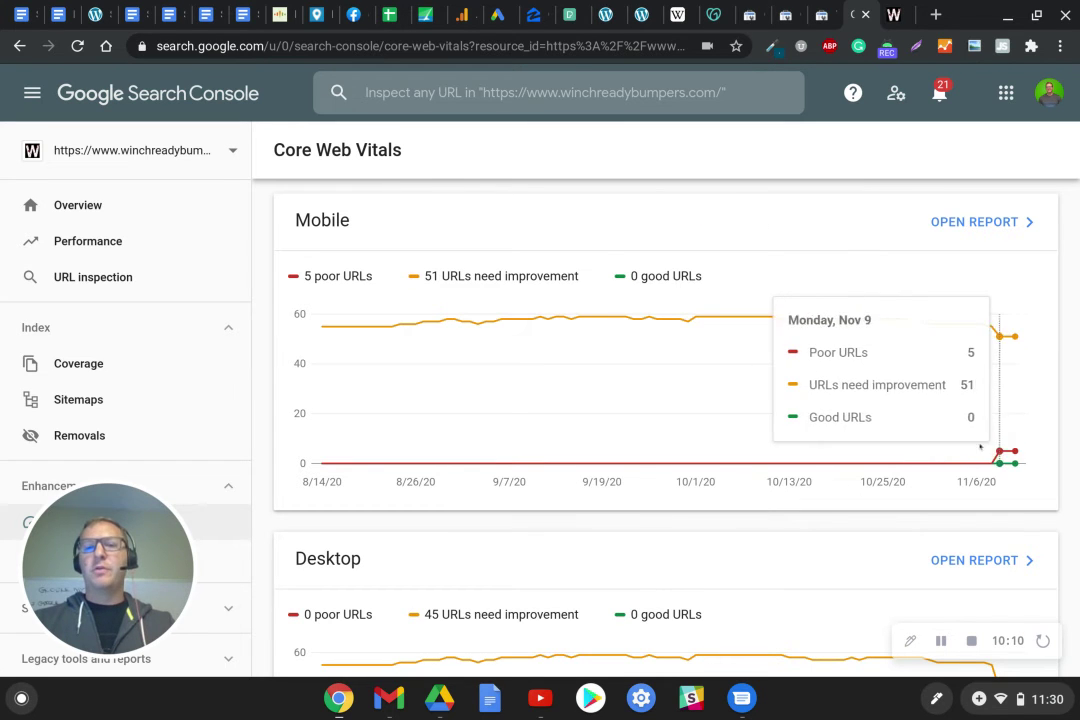
{"action": "scroll", "coordinate": [880, 430], "scroll_direction": "down", "scroll_amount": 3}
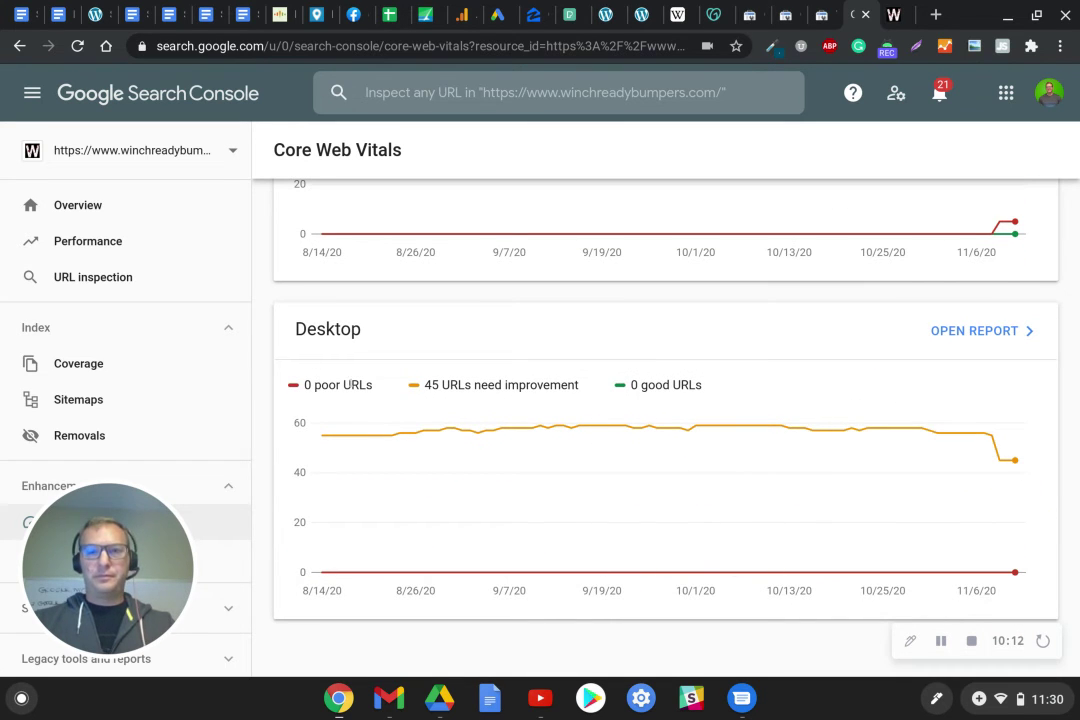
{"action": "scroll", "coordinate": [887, 372], "scroll_direction": "up", "scroll_amount": 3}
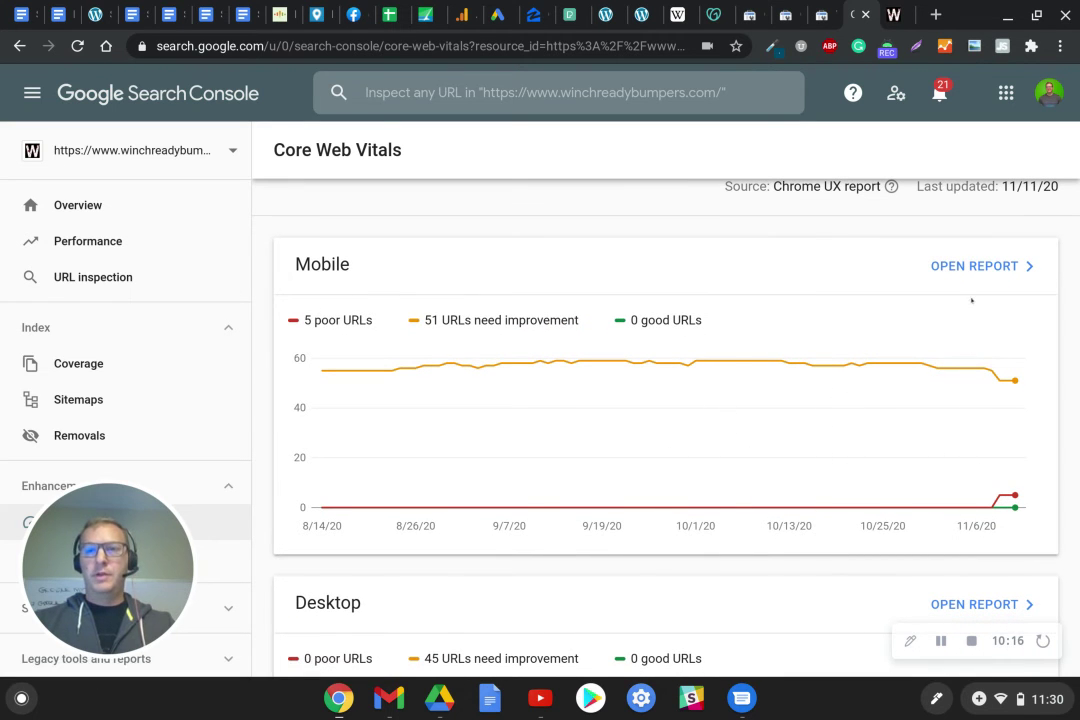
Step: Open the Mobile report in Core Web Vitals and examine its Poor URLs chart and issue details
{"action": "left_click", "coordinate": [965, 265]}
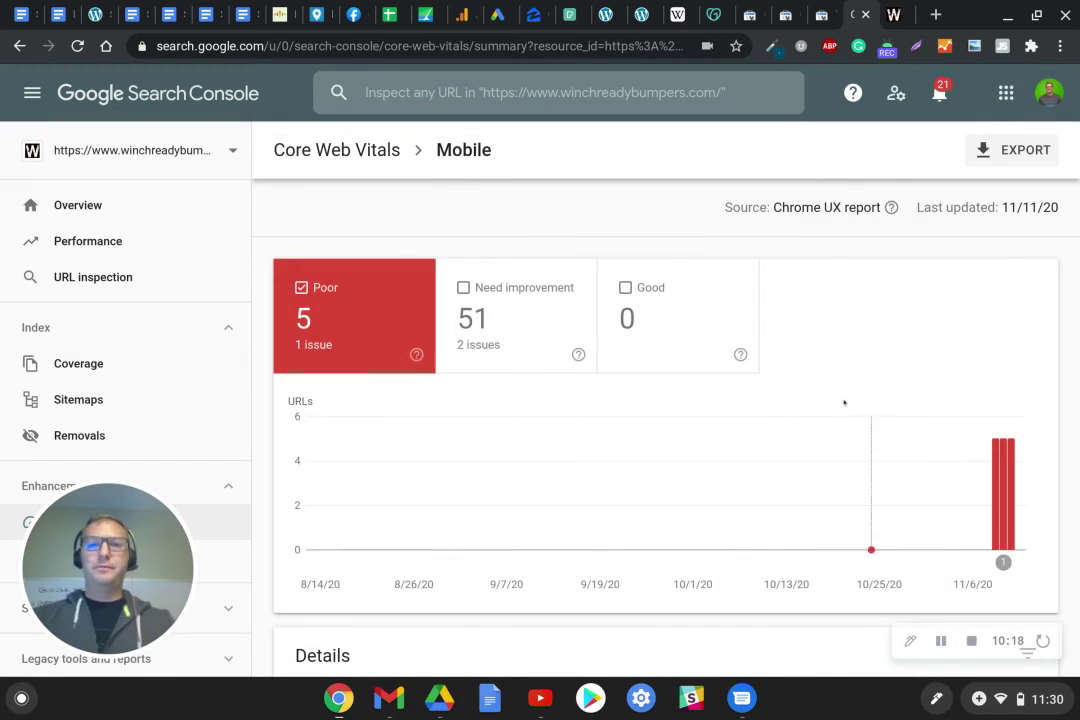
{"action": "scroll", "coordinate": [880, 400], "scroll_direction": "down", "scroll_amount": 1}
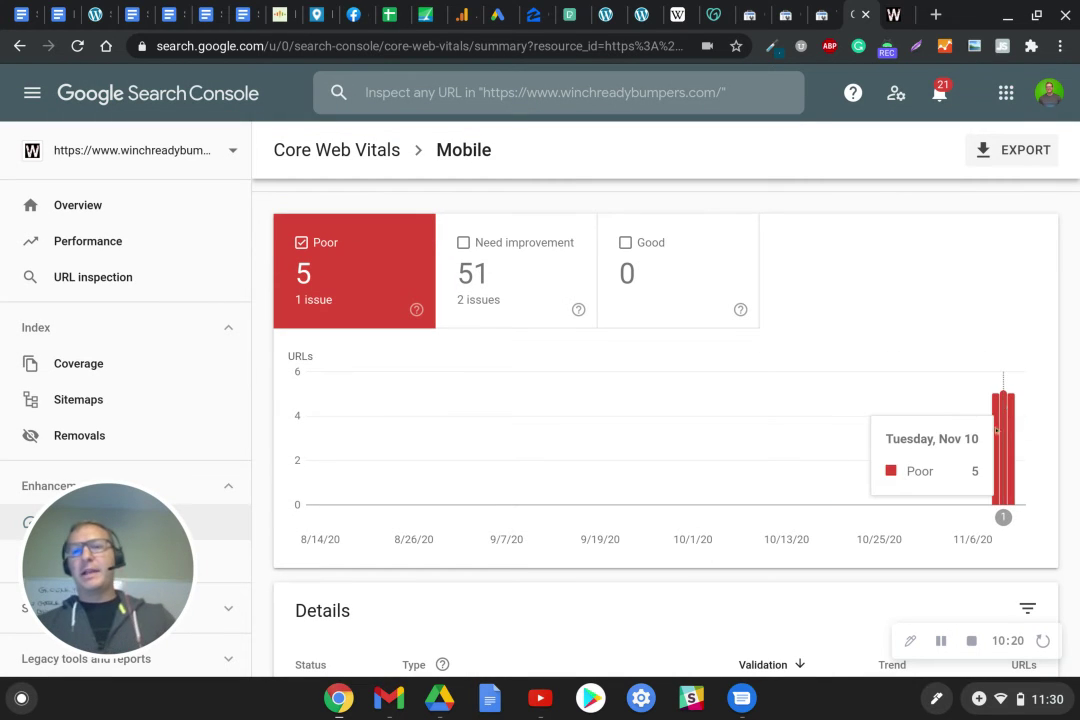
{"action": "mouse_move", "coordinate": [998, 412]}
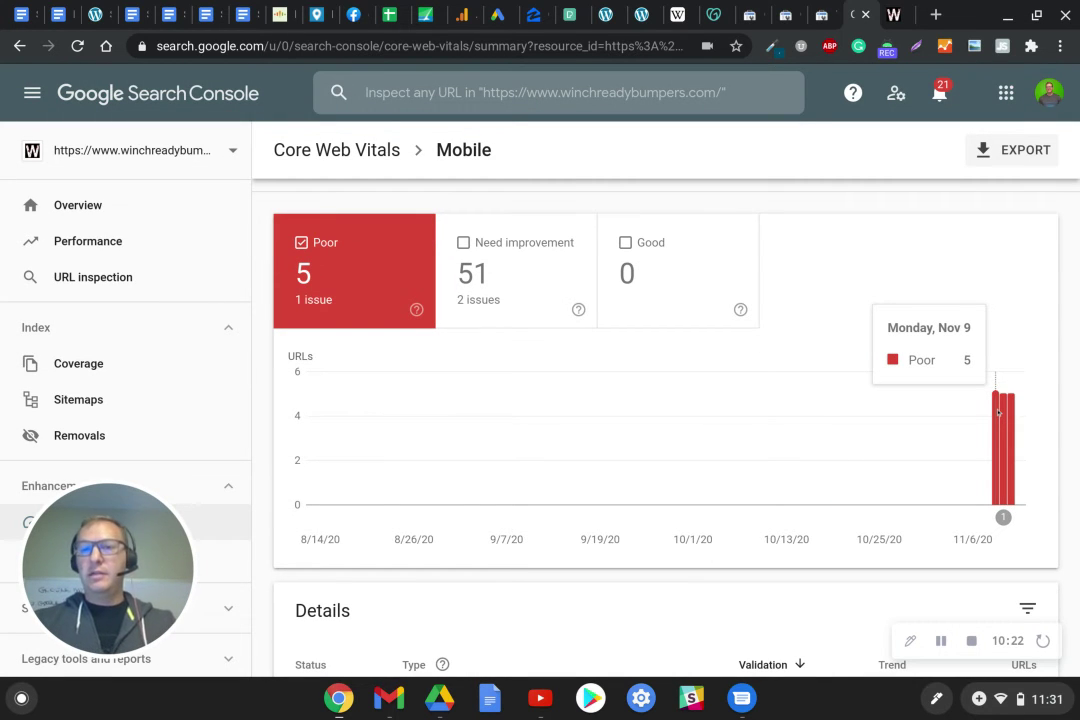
{"action": "scroll", "coordinate": [998, 412], "scroll_direction": "down", "scroll_amount": 3}
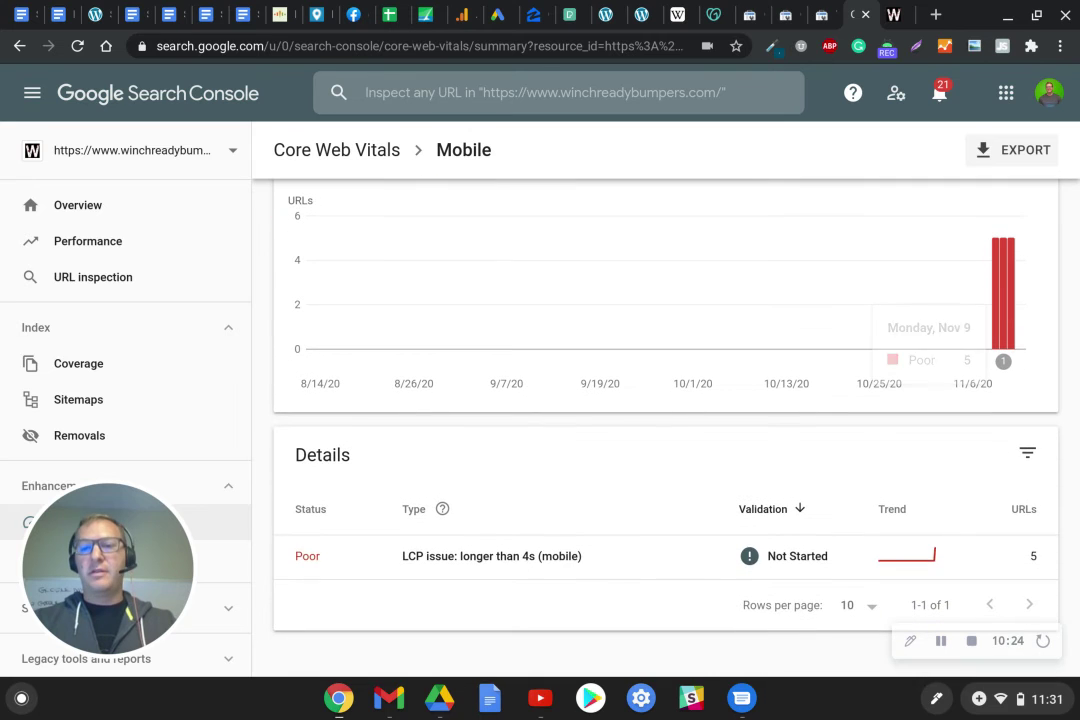
{"action": "left_click", "coordinate": [993, 712]}
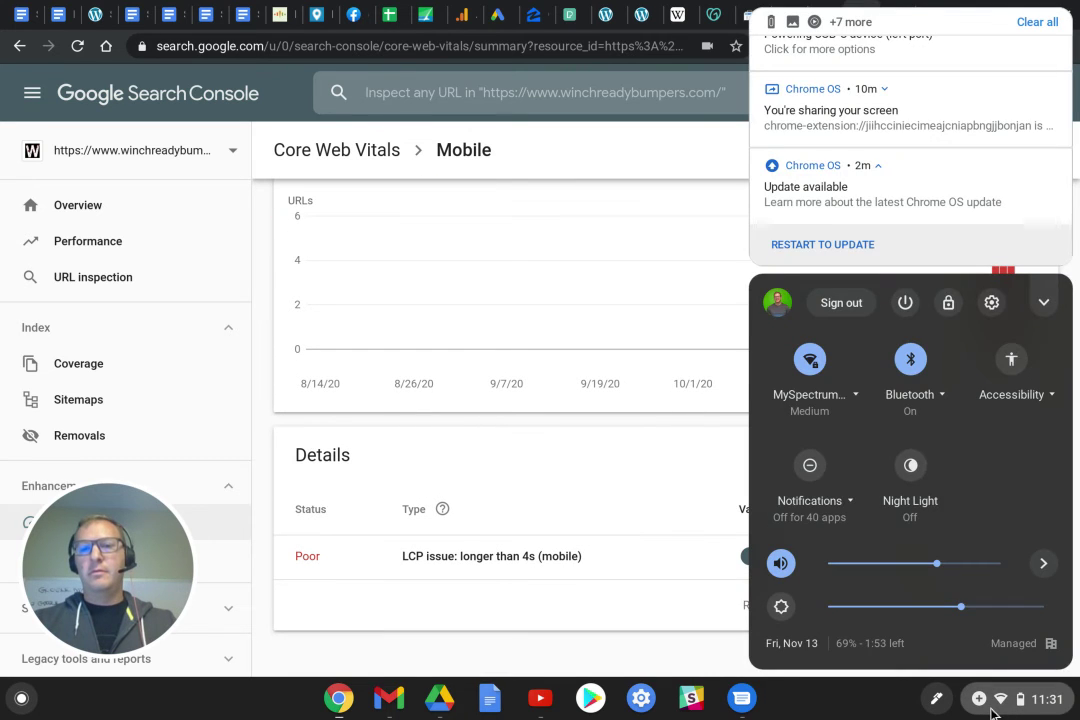
{"action": "left_click", "coordinate": [993, 712]}
Step: Open the "LCP issue: longer than 4s (mobile)" details and examine the affected URLs chart, example URL and aggregate LCP
{"action": "scroll", "coordinate": [700, 338], "scroll_direction": "down", "scroll_amount": 1}
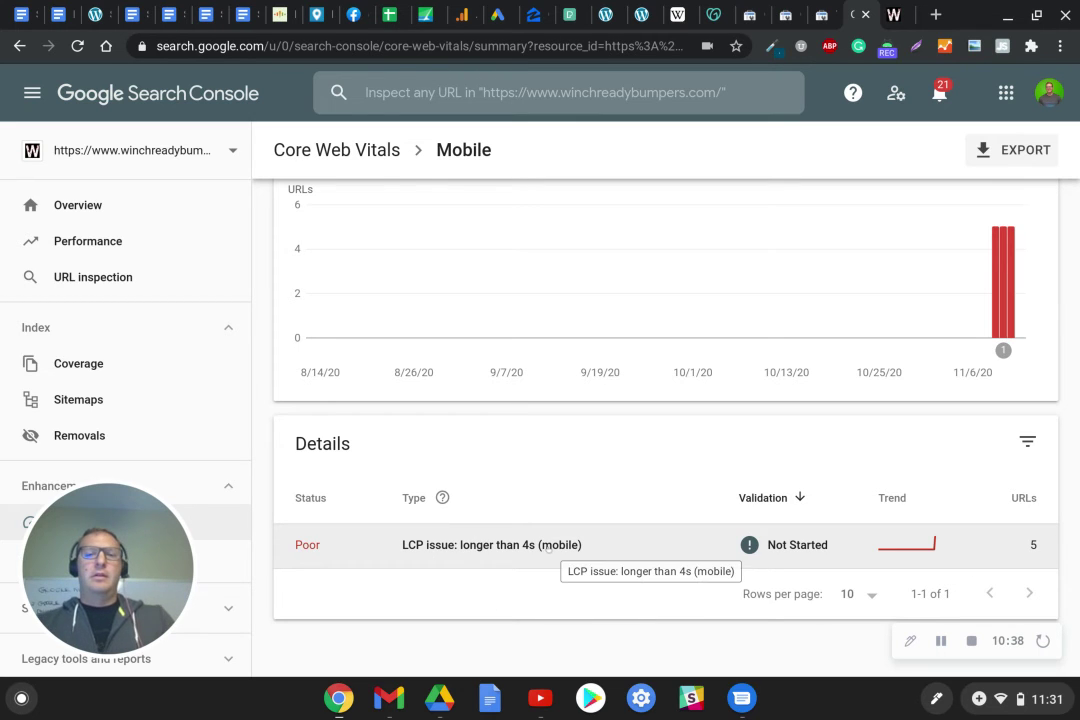
{"action": "left_click", "coordinate": [548, 552]}
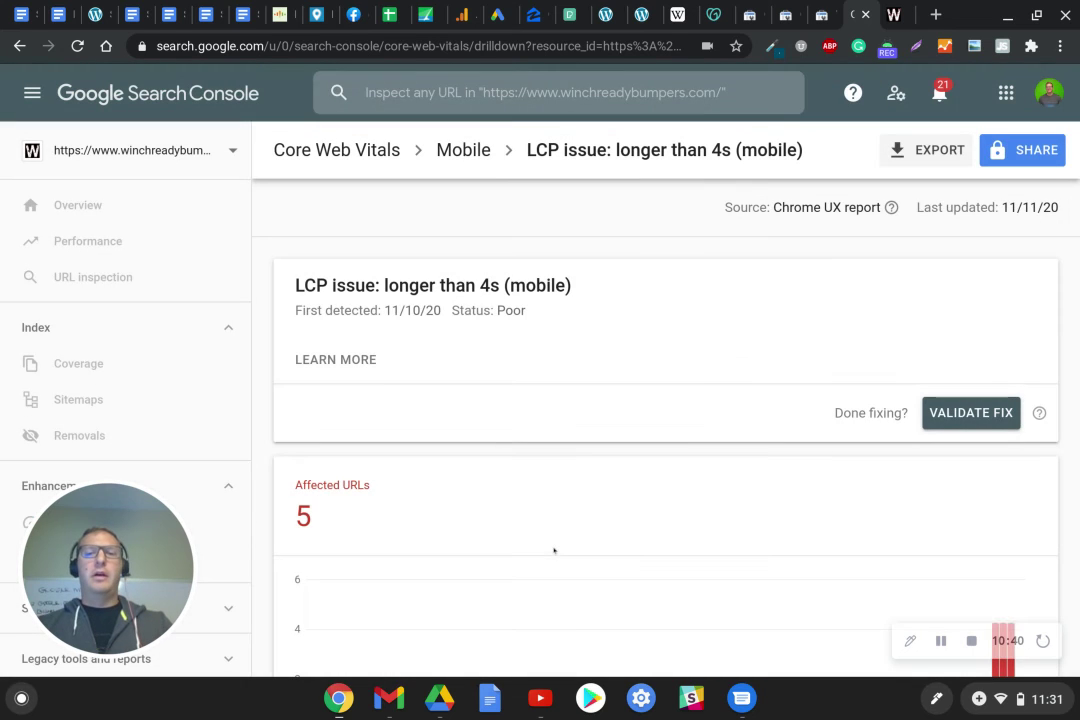
{"action": "scroll", "coordinate": [712, 511], "scroll_direction": "down", "scroll_amount": 4}
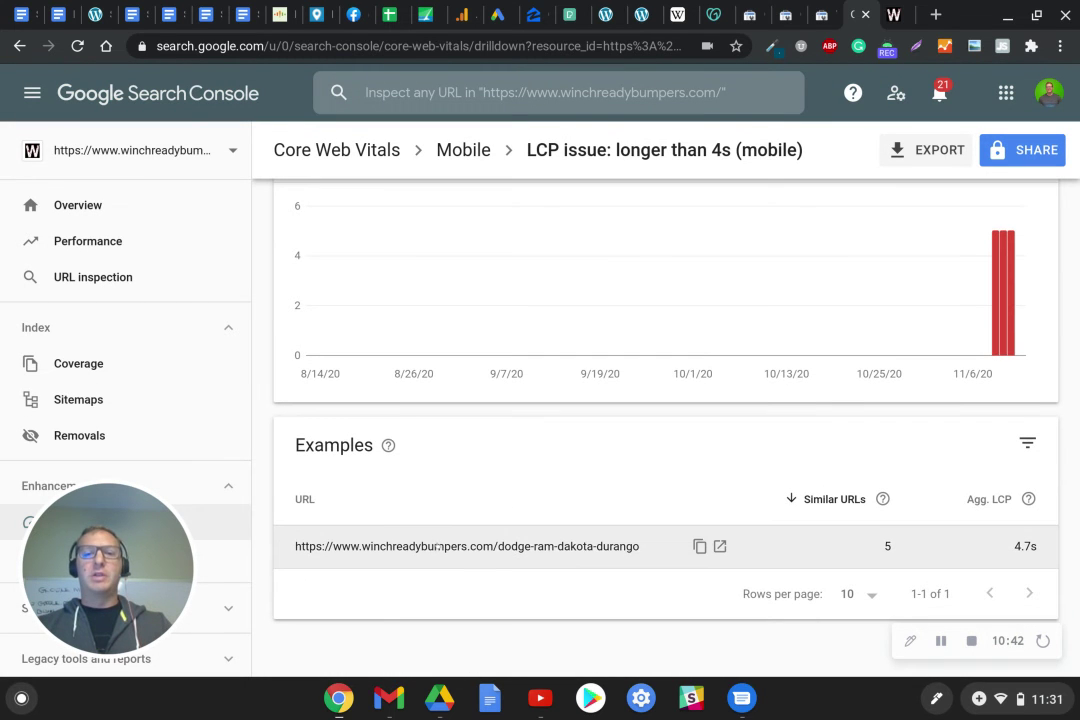
{"action": "scroll", "coordinate": [663, 576], "scroll_direction": "up", "scroll_amount": 1}
{"action": "scroll", "coordinate": [663, 576], "scroll_direction": "down", "scroll_amount": 1}
{"action": "scroll", "coordinate": [663, 576], "scroll_direction": "up", "scroll_amount": 3}
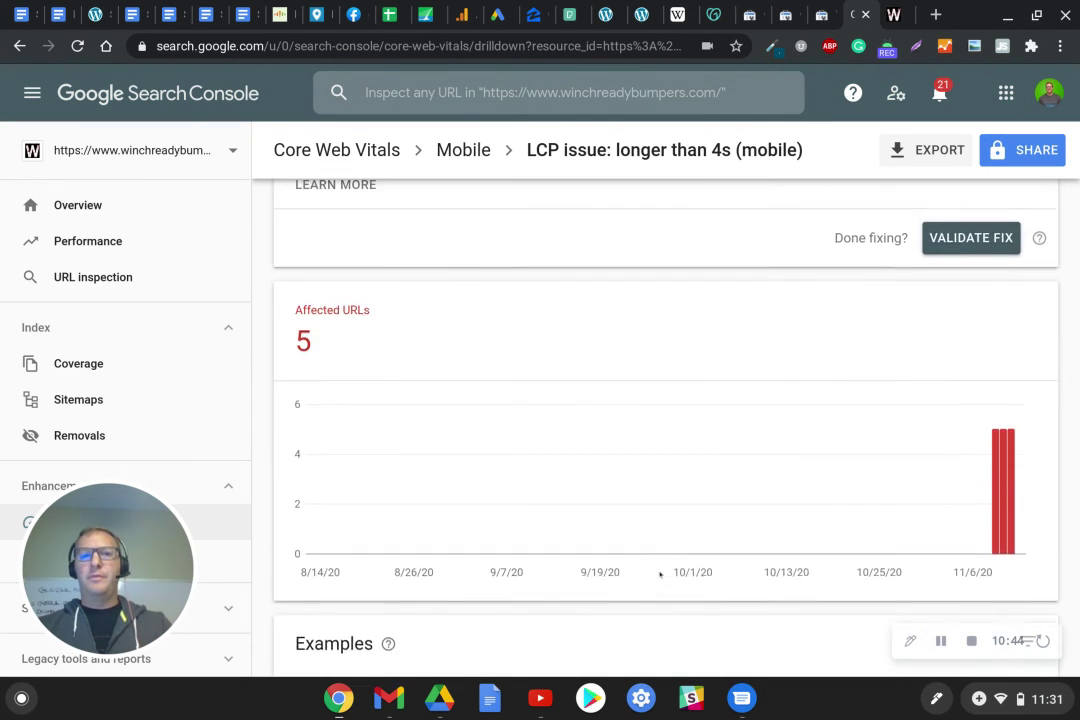
{"action": "scroll", "coordinate": [620, 560], "scroll_direction": "down", "scroll_amount": 2}
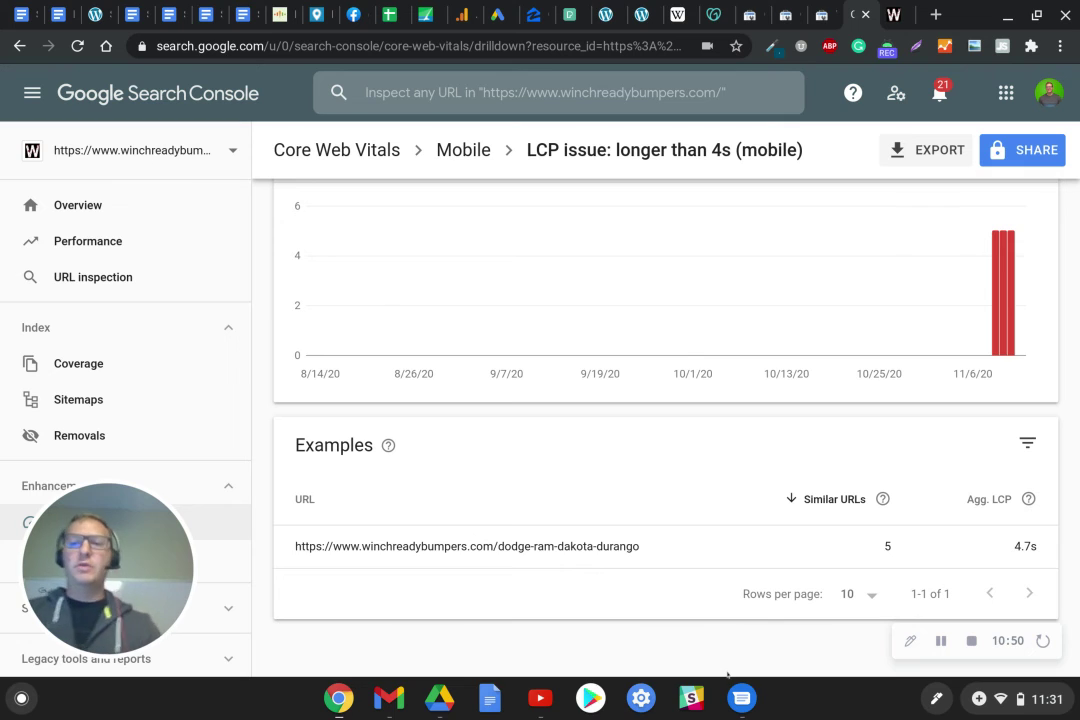
{"action": "mouse_move", "coordinate": [1028, 499]}
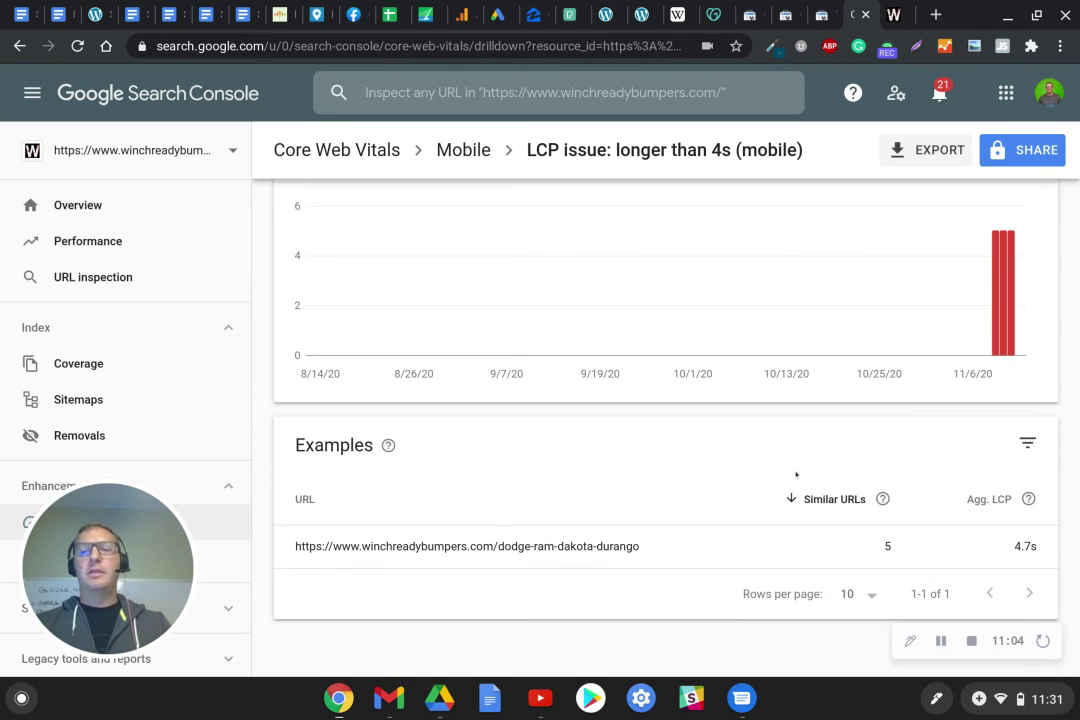
{"action": "mouse_move", "coordinate": [693, 562]}
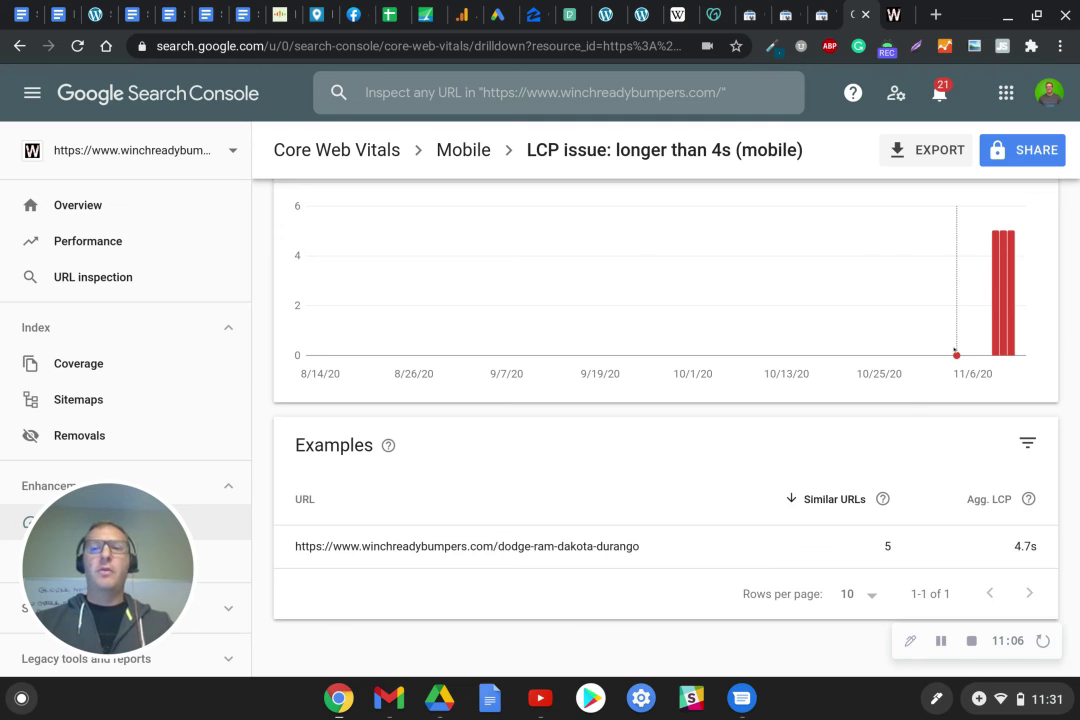
{"action": "scroll", "coordinate": [952, 352], "scroll_direction": "up", "scroll_amount": 2}
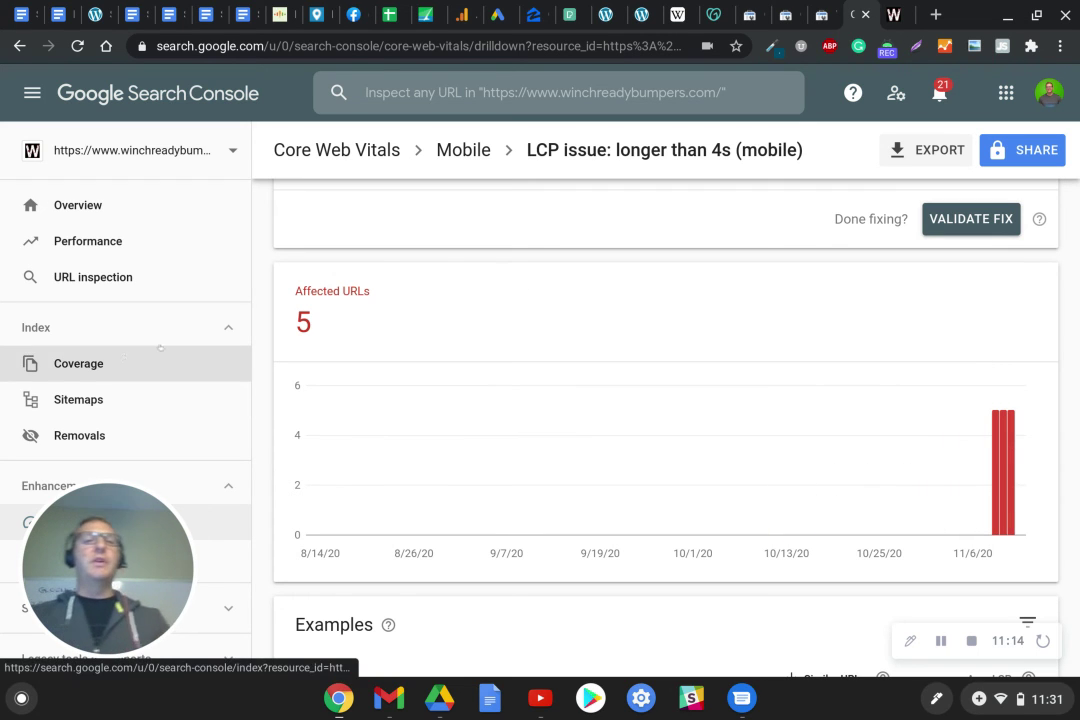
Step: Expand Security & Manual Actions and open the Security issues report to check the site
{"action": "scroll", "coordinate": [135, 311], "scroll_direction": "down", "scroll_amount": 4}
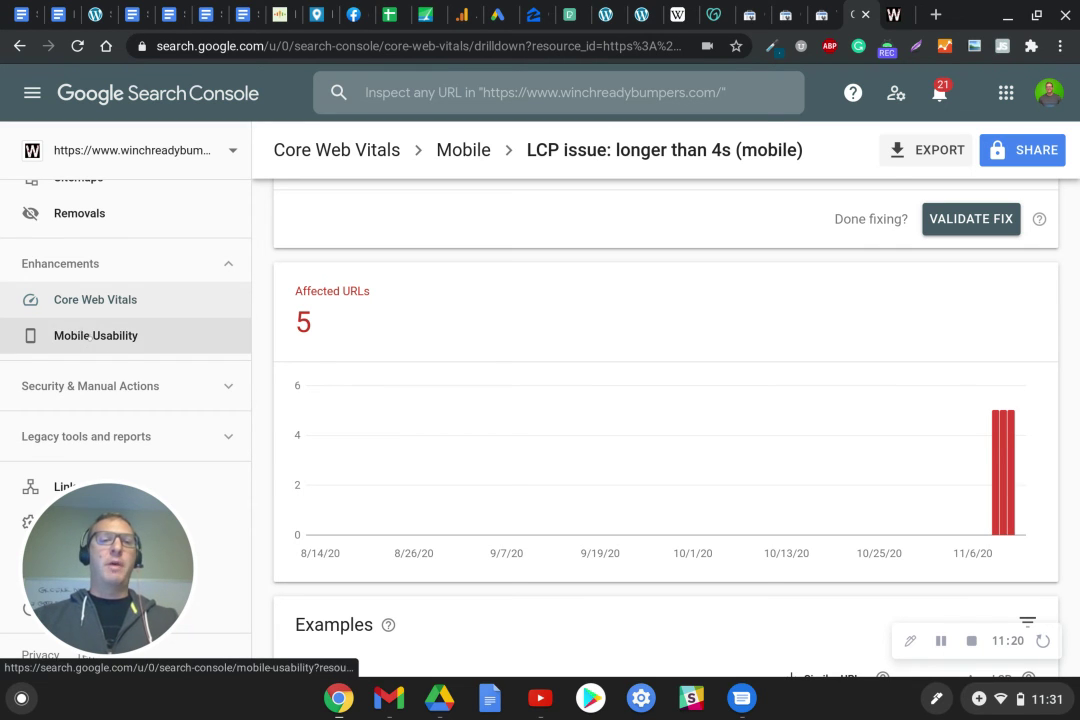
{"action": "left_click", "coordinate": [120, 386]}
{"action": "scroll", "coordinate": [121, 418], "scroll_direction": "down", "scroll_amount": 1}
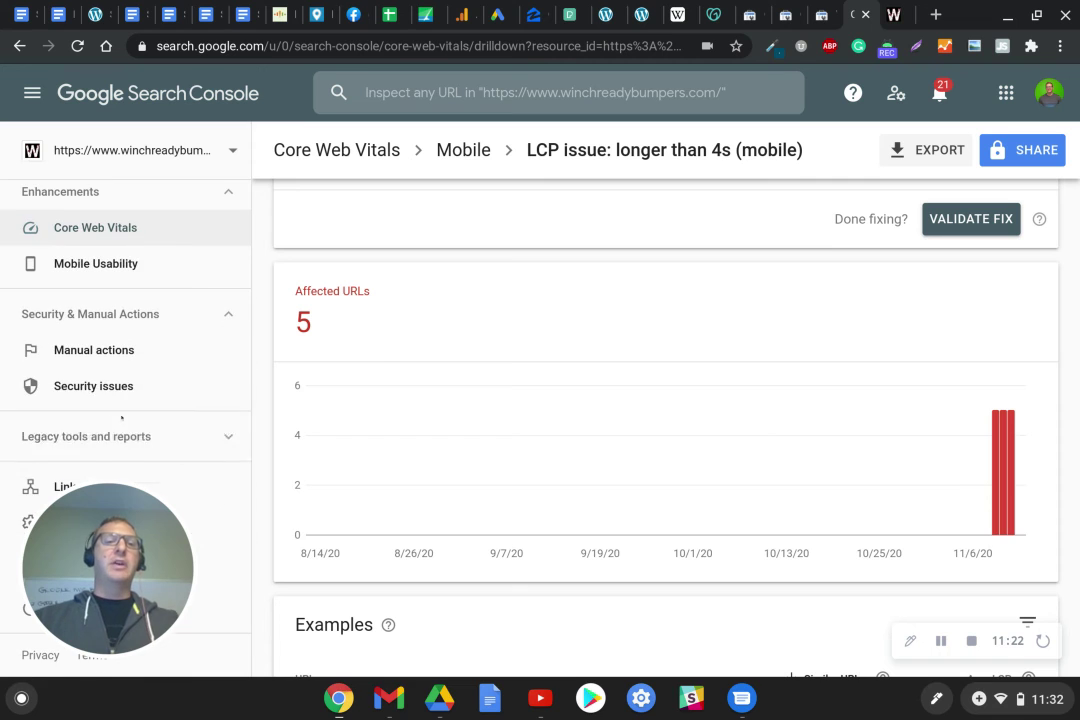
{"action": "left_click", "coordinate": [80, 386]}
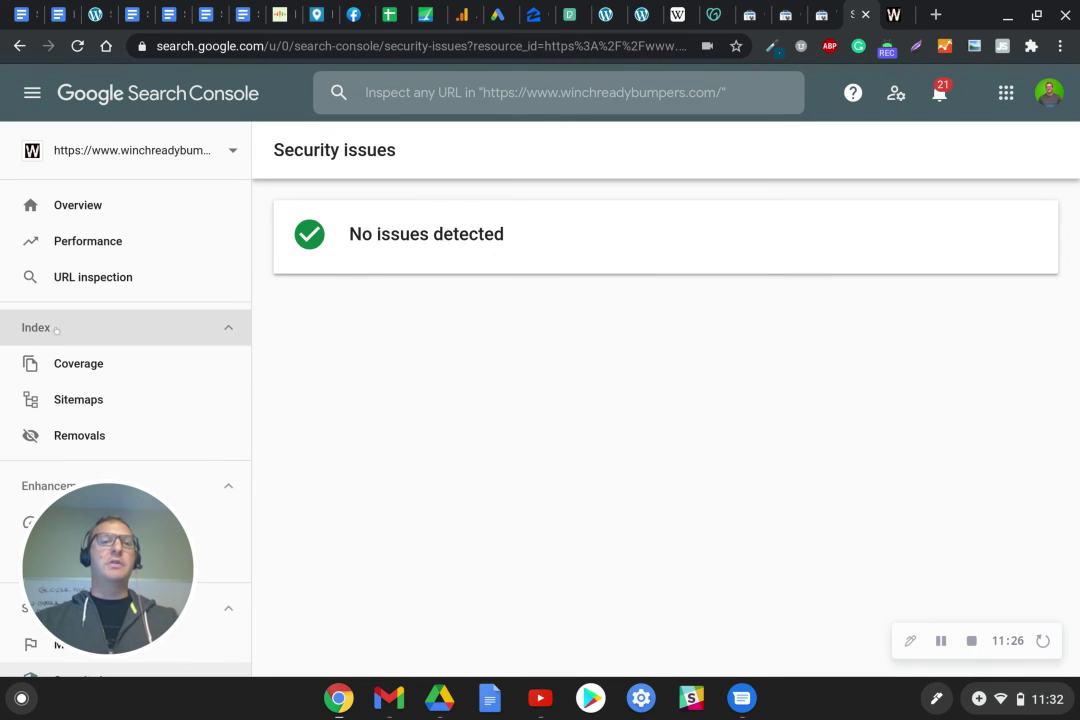
Step: Open the site-wide Mobile Usability report and review its error and valid page counts, error chart and issue types
{"action": "scroll", "coordinate": [102, 322], "scroll_direction": "down", "scroll_amount": 3}
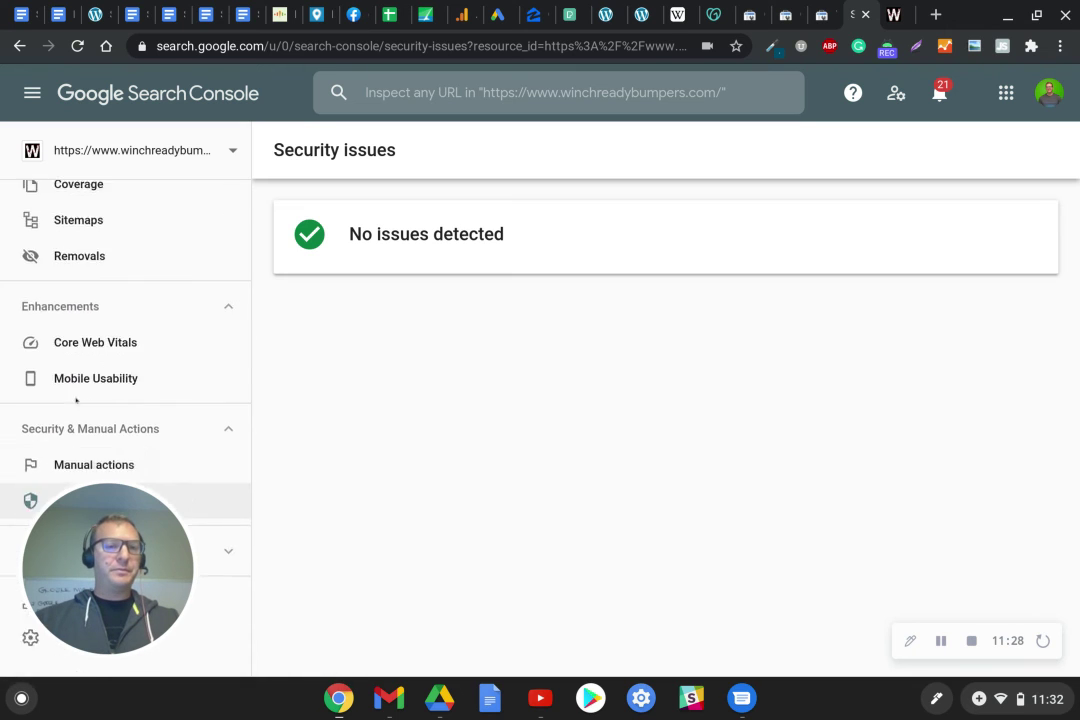
{"action": "left_click", "coordinate": [64, 267]}
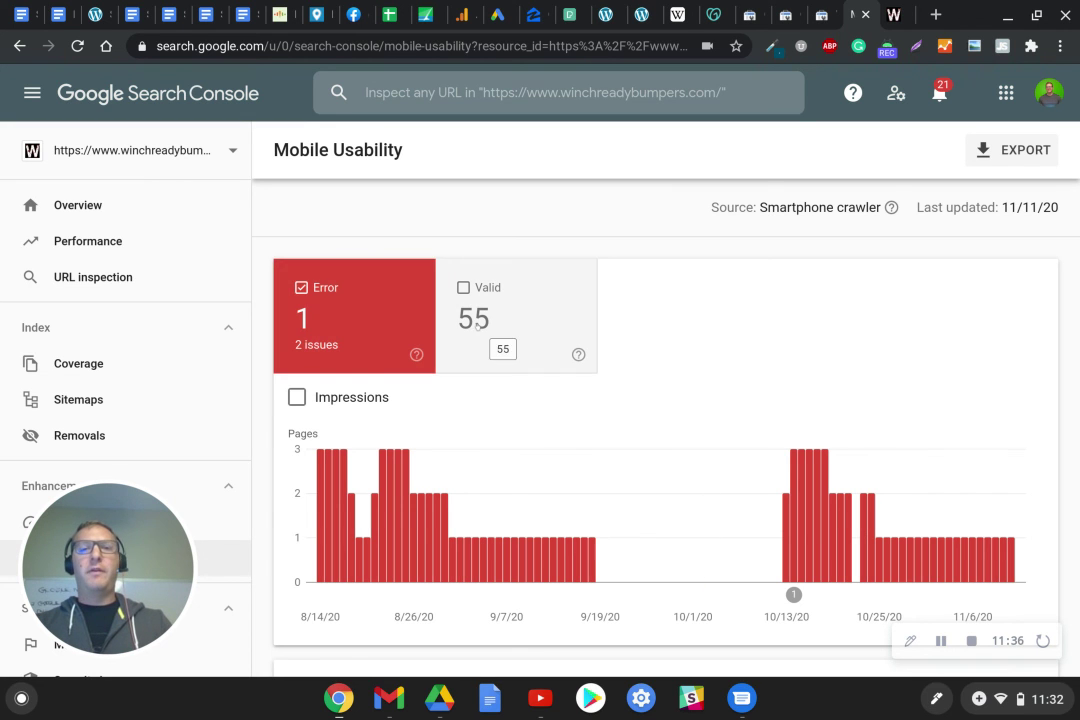
{"action": "scroll", "coordinate": [477, 327], "scroll_direction": "down", "scroll_amount": 3}
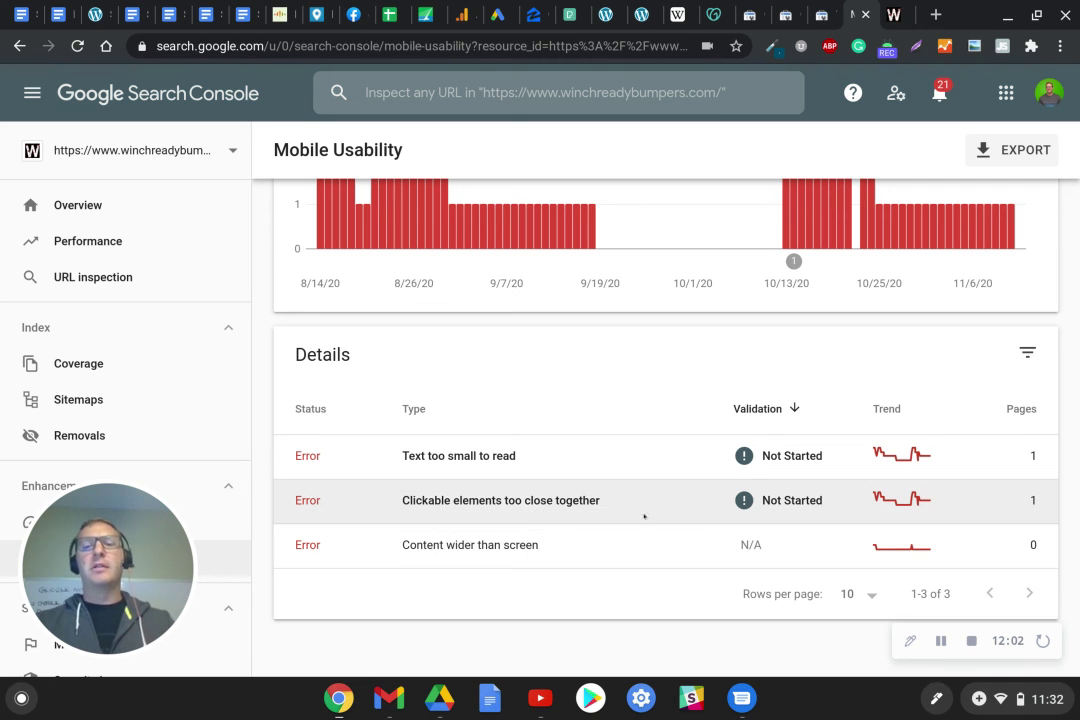
{"action": "scroll", "coordinate": [630, 500], "scroll_direction": "up", "scroll_amount": 3}
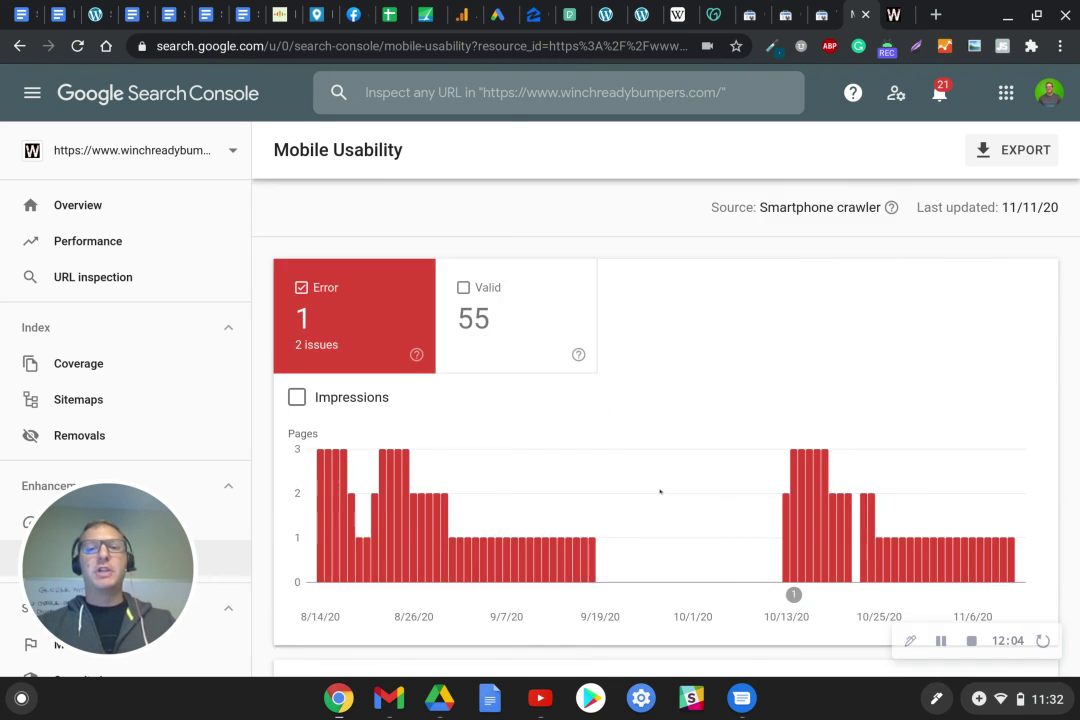
{"action": "scroll", "coordinate": [638, 509], "scroll_direction": "down", "scroll_amount": 3}
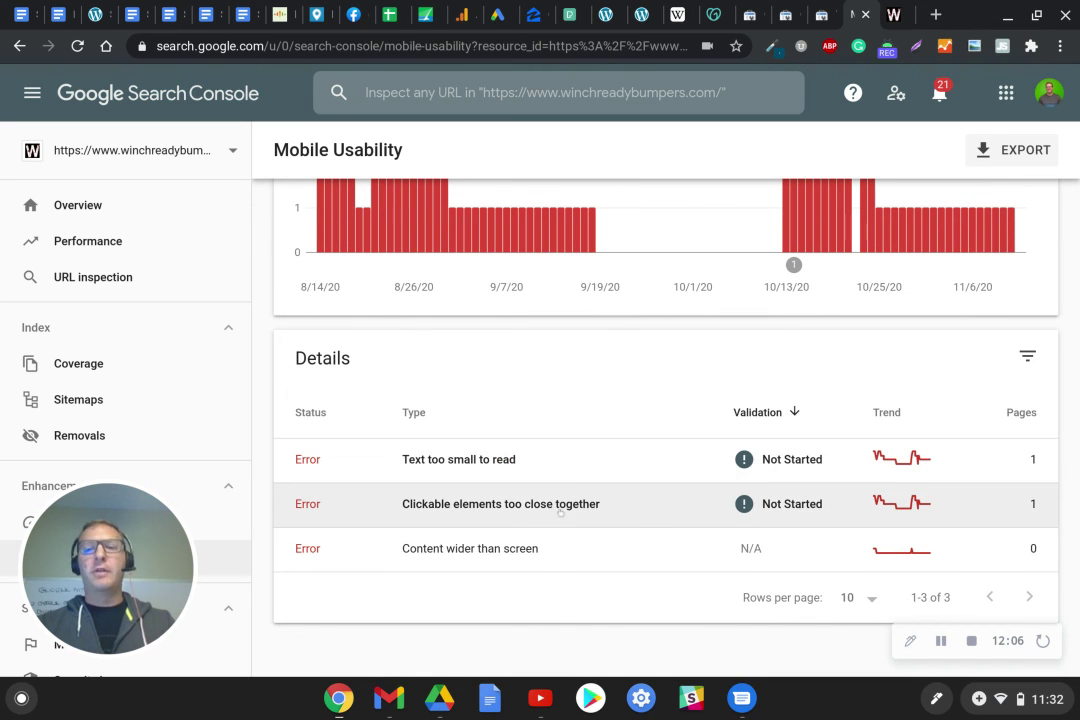
{"action": "scroll", "coordinate": [586, 524], "scroll_direction": "up", "scroll_amount": 3}
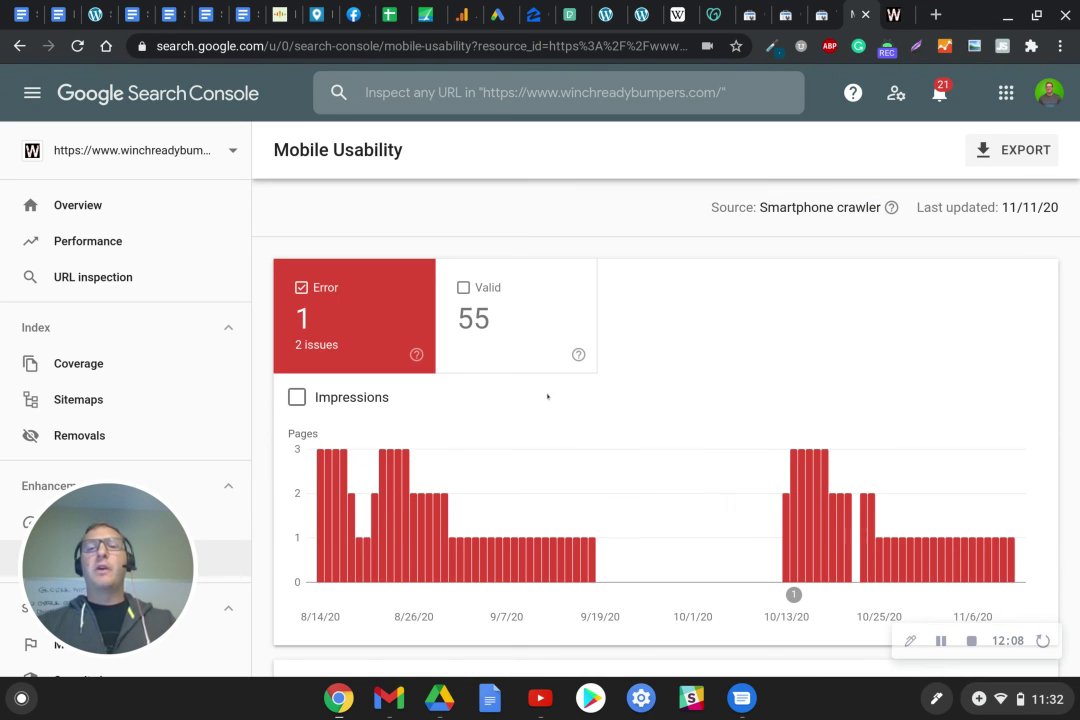